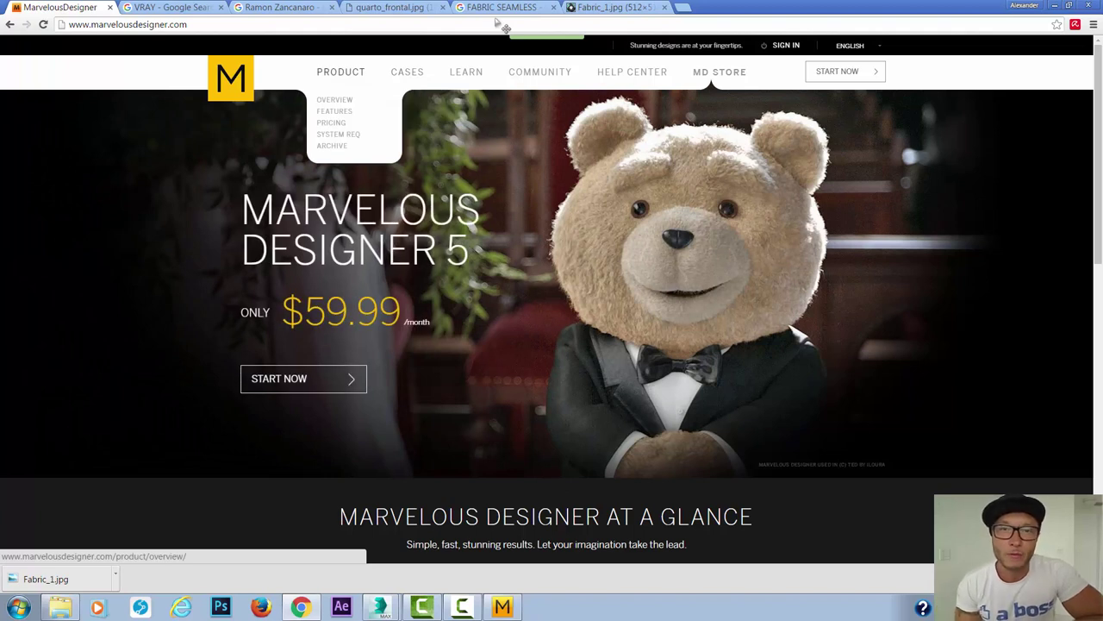
Browse the User Masterpieces gallery on the Marvelous Designer website, finishing on the Bed artwork.
{"action": "left_click", "coordinate": [334, 99]}
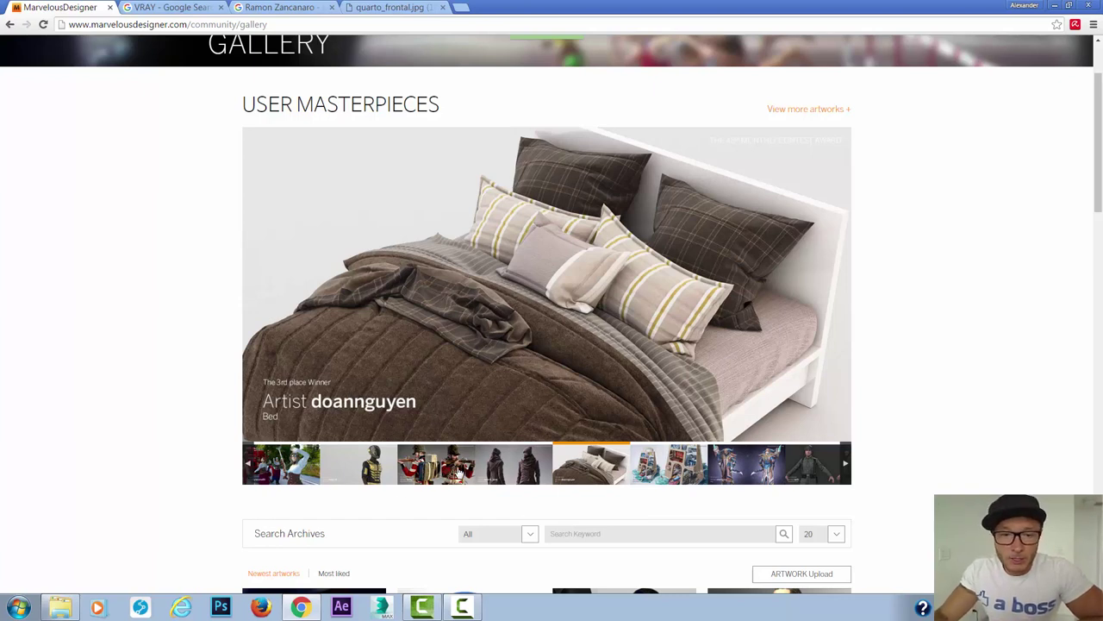
{"action": "left_click", "coordinate": [488, 474]}
{"action": "left_click", "coordinate": [582, 474]}
{"action": "left_click", "coordinate": [657, 473]}
{"action": "left_click", "coordinate": [748, 472]}
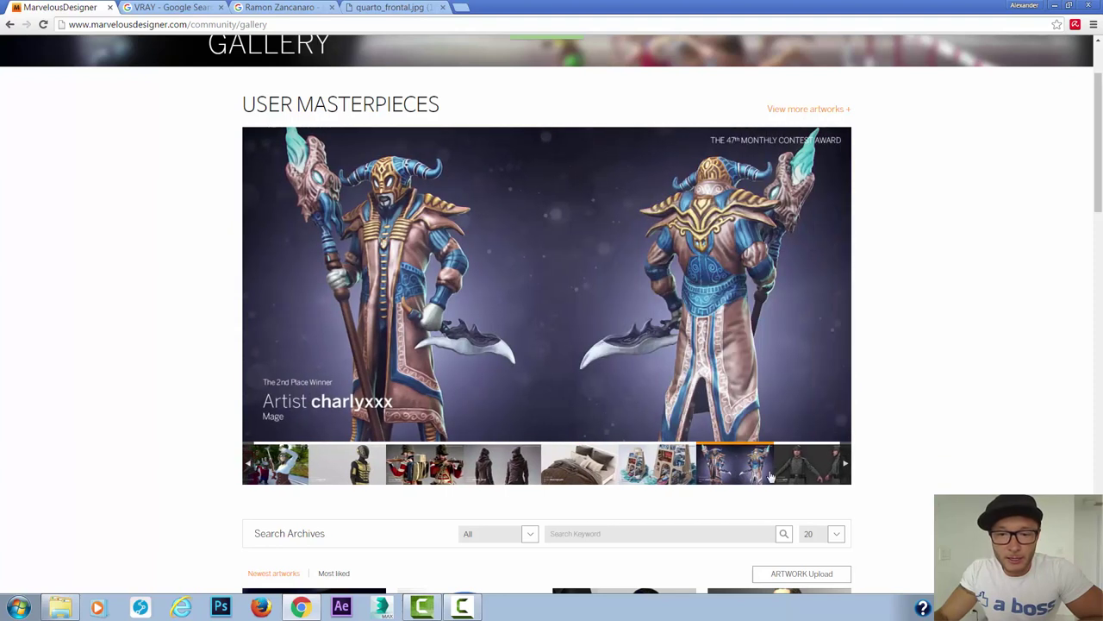
{"action": "left_click", "coordinate": [803, 469]}
{"action": "left_click", "coordinate": [823, 470]}
{"action": "left_click", "coordinate": [824, 470]}
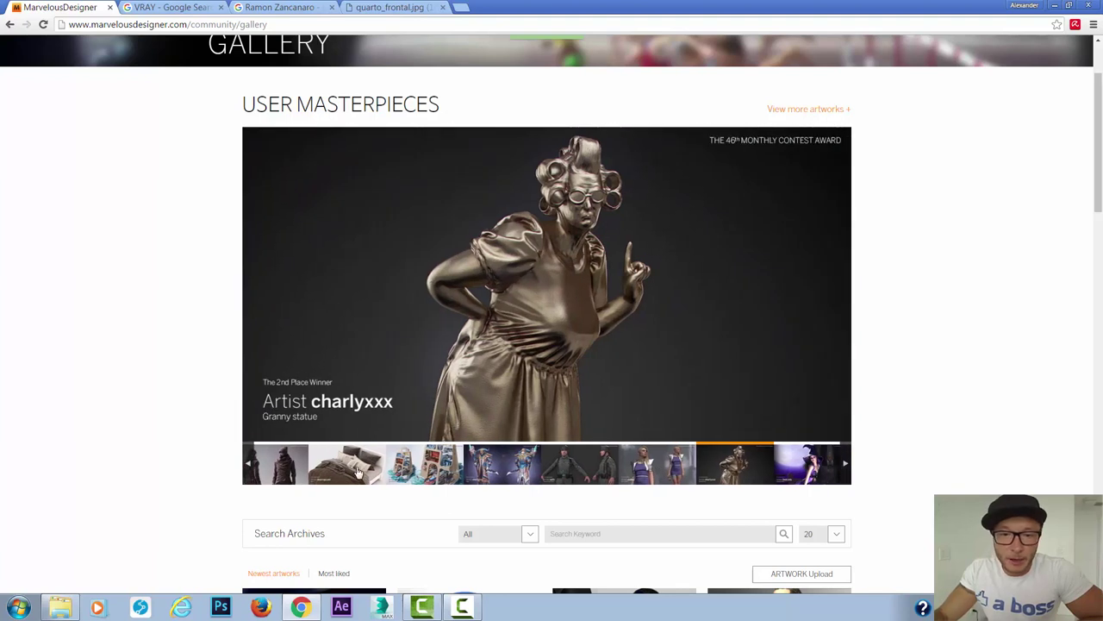
{"action": "left_click", "coordinate": [360, 470]}
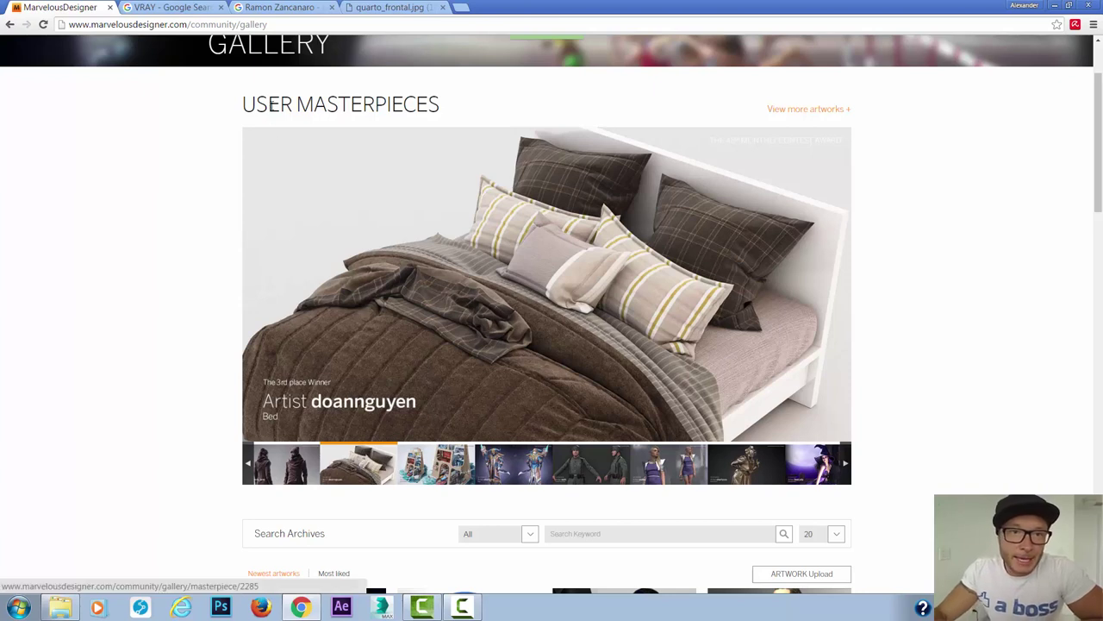
Switch to the image search results and examine the Quarto bedroom render and its related images.
{"action": "left_click", "coordinate": [278, 8]}
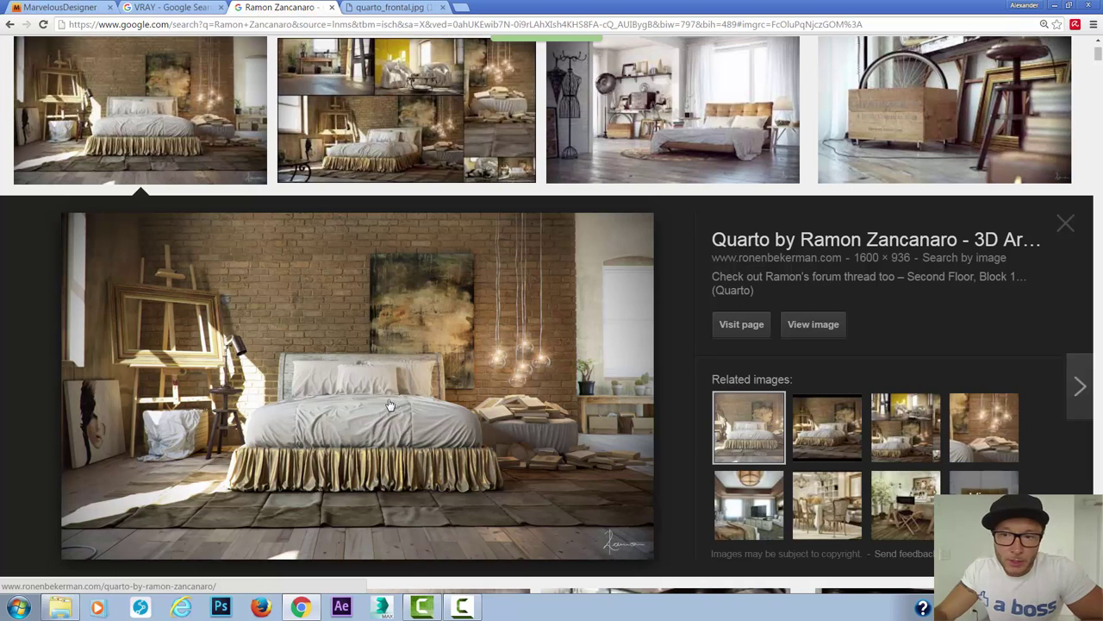
{"action": "scroll", "coordinate": [389, 404], "scroll_direction": "down", "scroll_amount": 4}
{"action": "scroll", "coordinate": [388, 403], "scroll_direction": "down", "scroll_amount": 1}
{"action": "scroll", "coordinate": [388, 402], "scroll_direction": "up", "scroll_amount": 2}
{"action": "scroll", "coordinate": [388, 402], "scroll_direction": "down", "scroll_amount": 1}
{"action": "scroll", "coordinate": [377, 407], "scroll_direction": "up", "scroll_amount": 1}
{"action": "scroll", "coordinate": [376, 408], "scroll_direction": "up", "scroll_amount": 3}
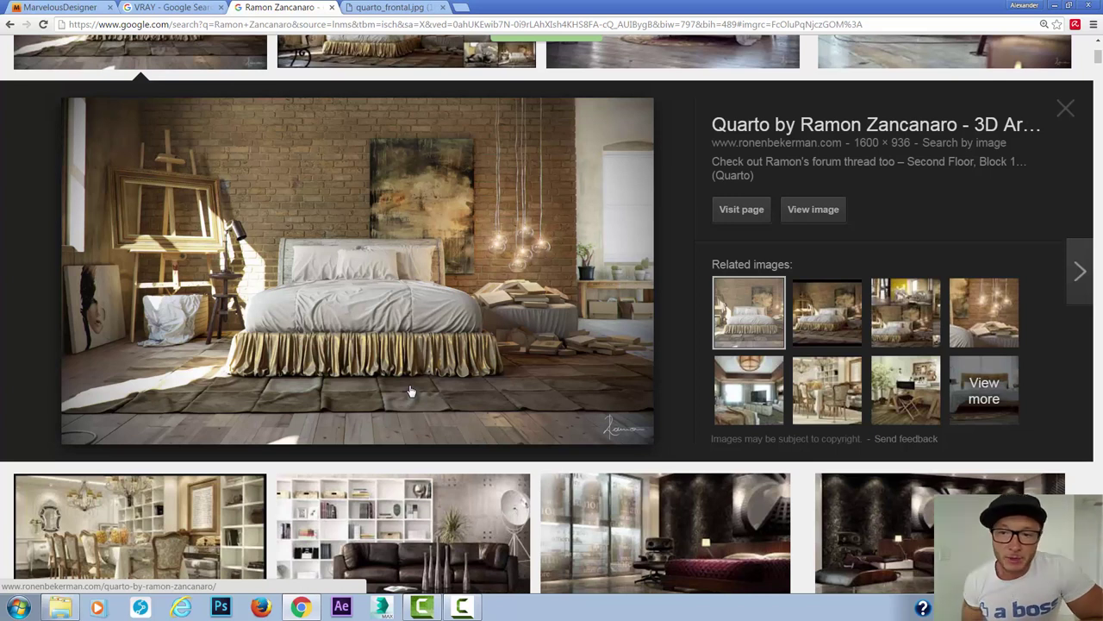
{"action": "left_click", "coordinate": [821, 315]}
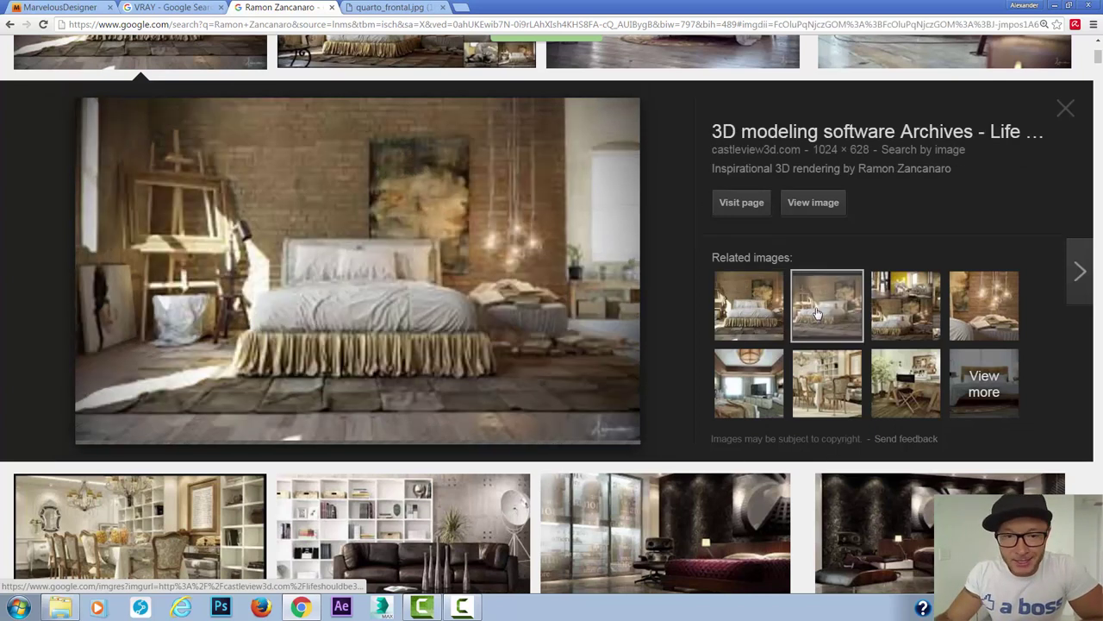
{"action": "left_click", "coordinate": [905, 306]}
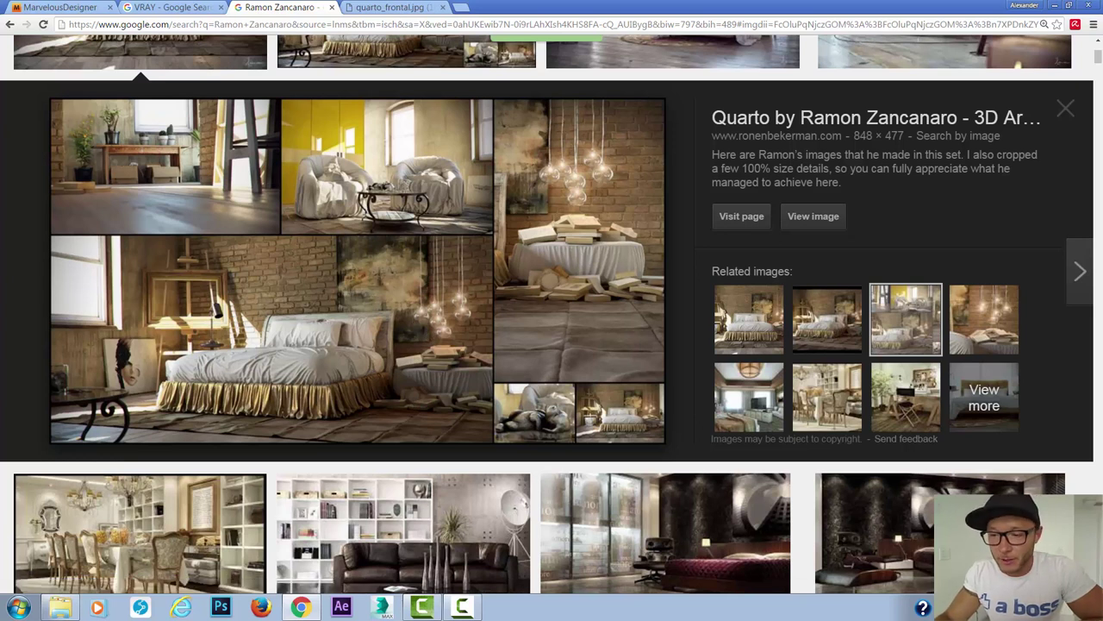
Launch Marvelous Designer 5 from the desktop and accept the graphic options with X4 antialiasing.
{"action": "key", "text": "super+d"}
{"action": "double_click", "coordinate": [140, 177]}
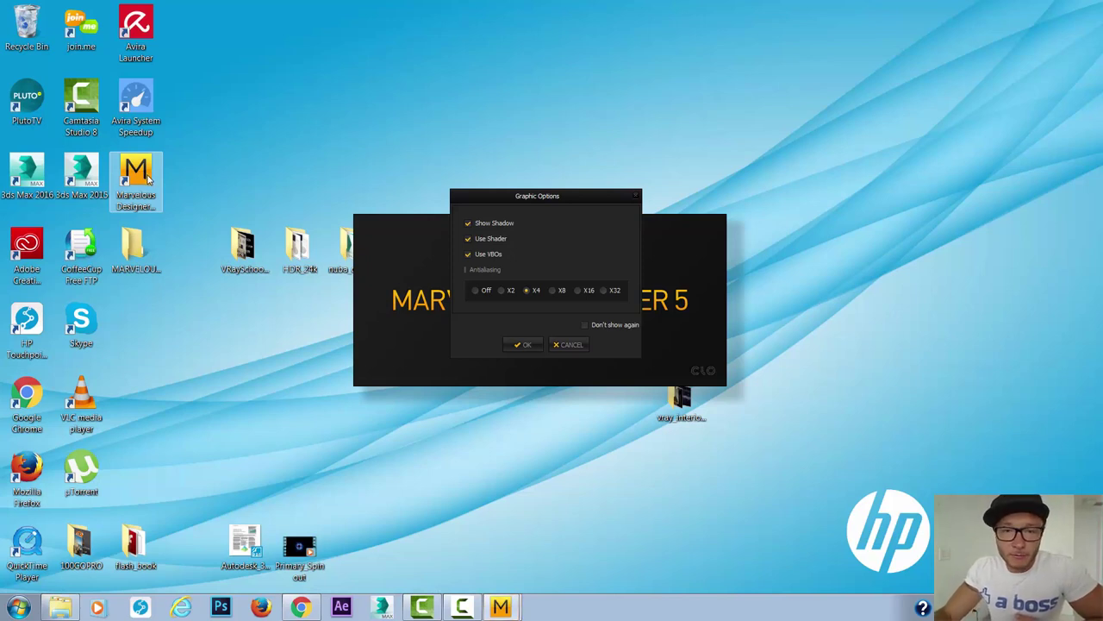
{"action": "left_click", "coordinate": [521, 344]}
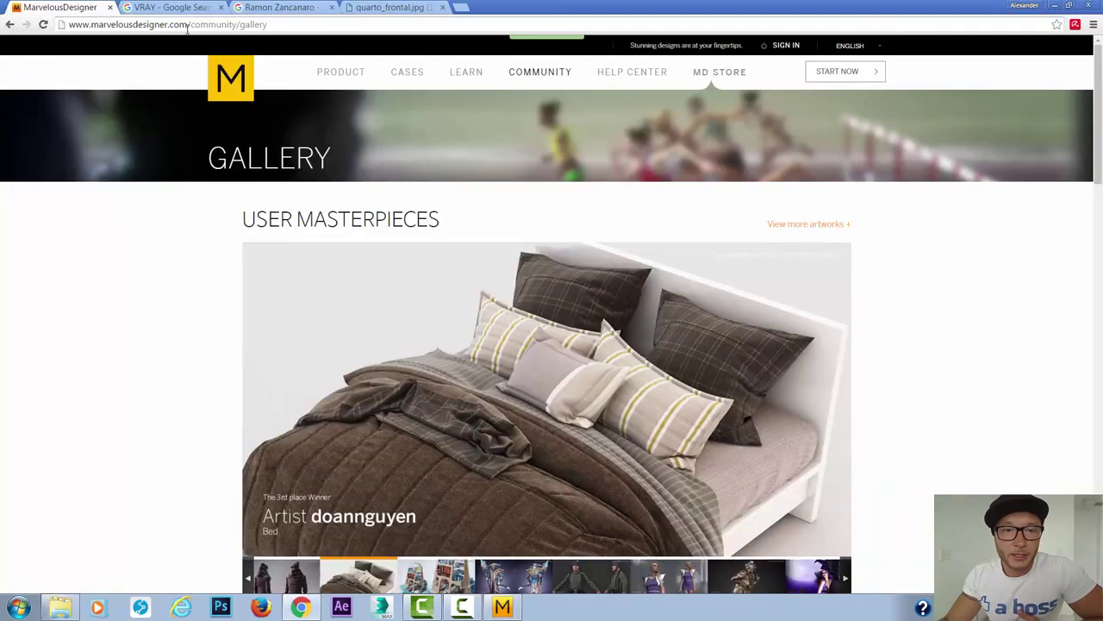
Return to the Marvelous Designer website's home page in the browser and look through its content.
{"action": "left_click_drag", "start_coordinate": [188, 24], "coordinate": [268, 24]}
{"action": "left_click", "coordinate": [244, 76]}
{"action": "scroll", "coordinate": [384, 300], "scroll_direction": "down", "scroll_amount": 3}
{"action": "scroll", "coordinate": [385, 299], "scroll_direction": "down", "scroll_amount": 3}
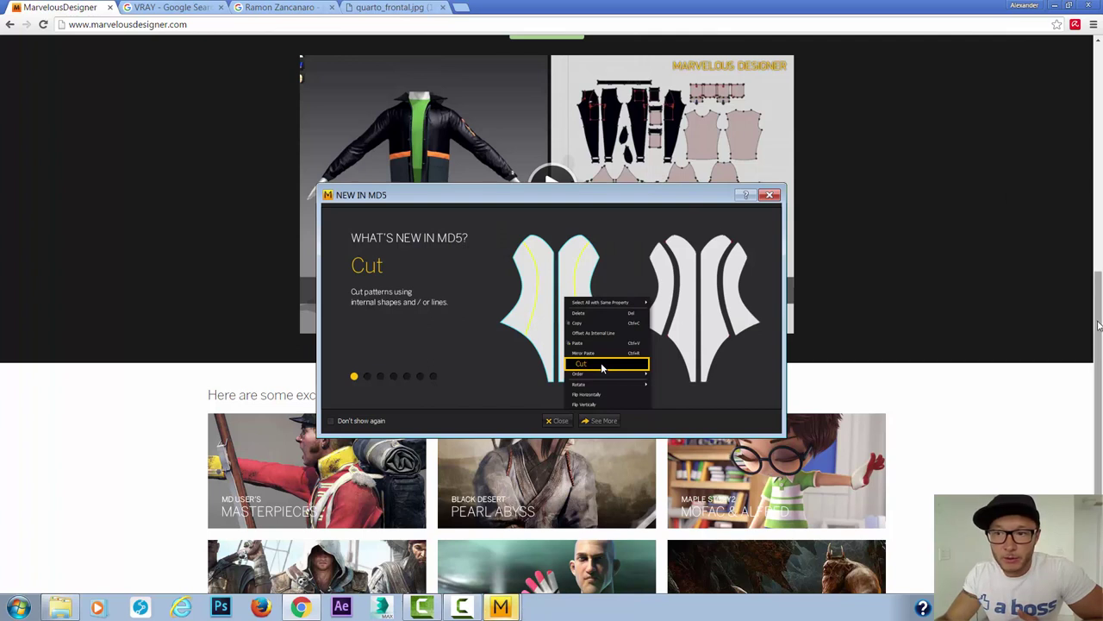
{"action": "scroll", "coordinate": [1098, 326], "scroll_direction": "up", "scroll_amount": 5}
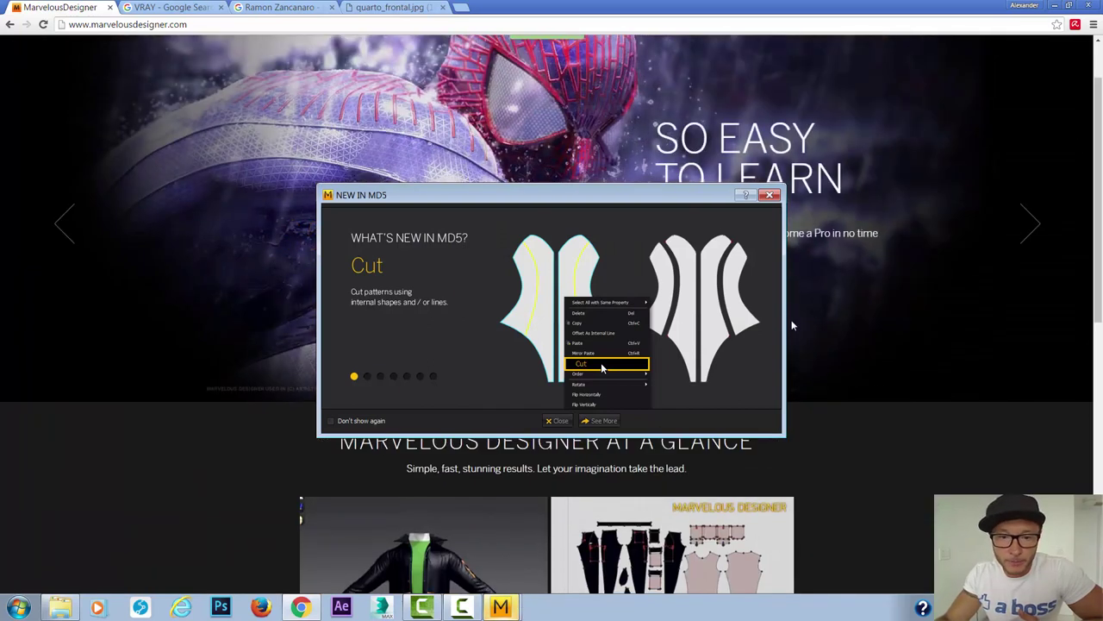
Switch to Marvelous Designer and close the New in MD5 and Avatar Editor windows.
{"action": "mouse_move", "coordinate": [500, 607]}
{"action": "left_click", "coordinate": [516, 554]}
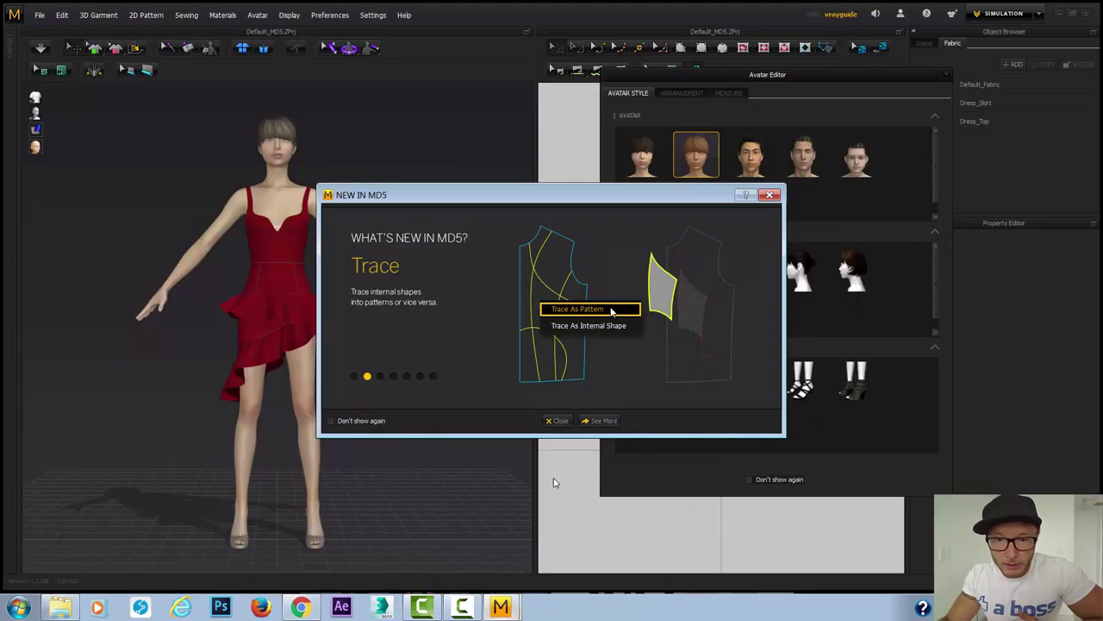
{"action": "left_click", "coordinate": [770, 195]}
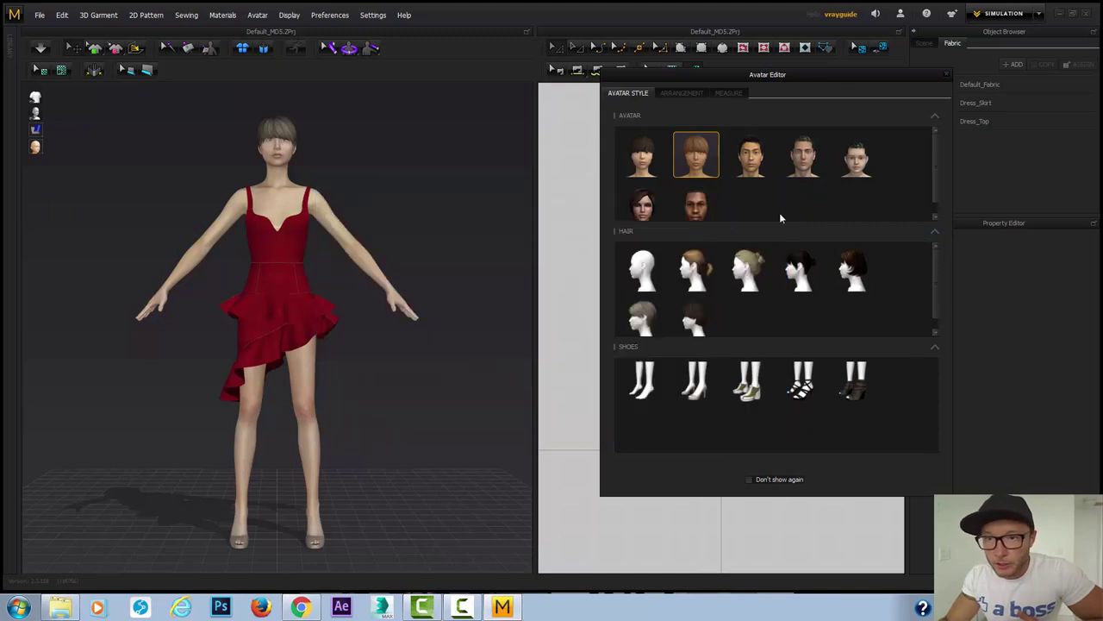
{"action": "left_click", "coordinate": [946, 76]}
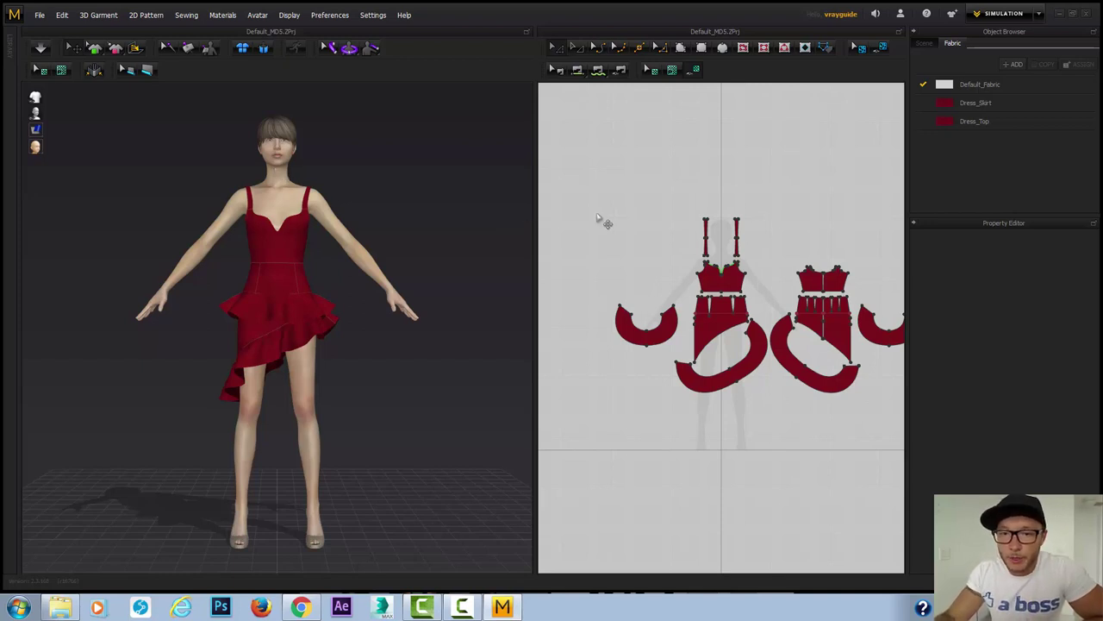
Select all the red dress pattern pieces in the 2D pattern window and delete them.
{"action": "right_click_drag", "start_coordinate": [642, 217], "coordinate": [602, 207]}
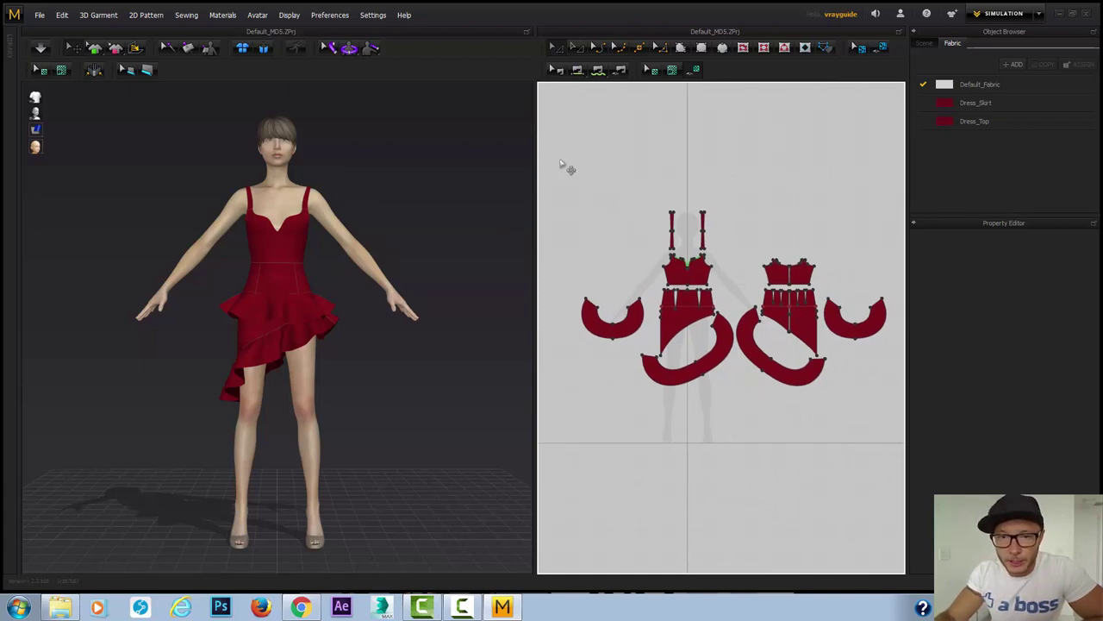
{"action": "left_click", "coordinate": [802, 300]}
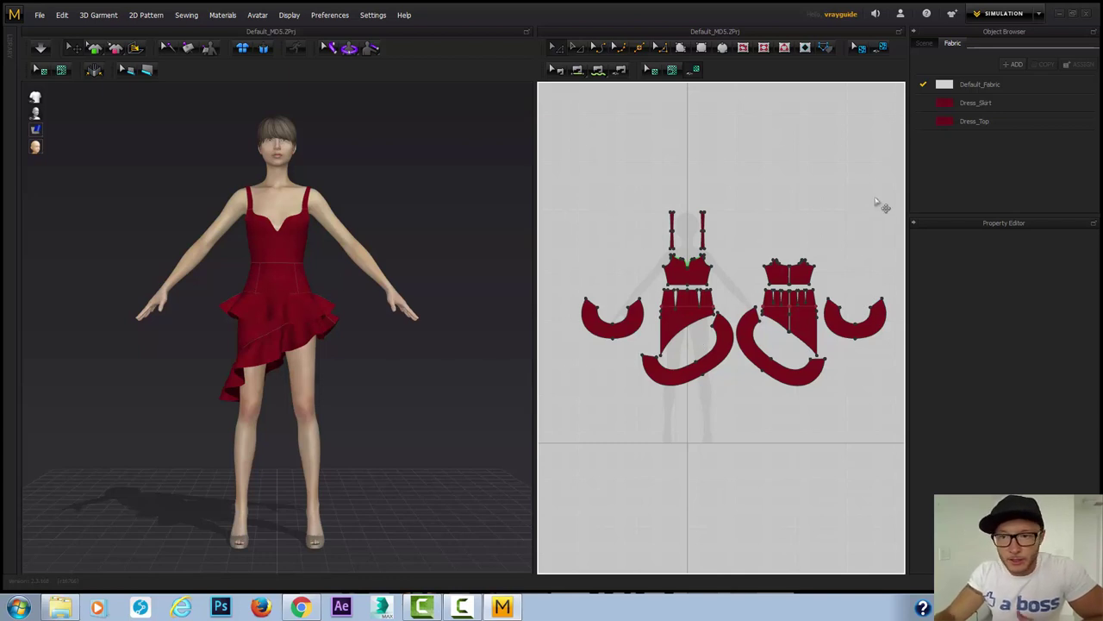
{"action": "left_click_drag", "start_coordinate": [893, 159], "coordinate": [593, 409]}
{"action": "left_click_drag", "start_coordinate": [570, 449], "coordinate": [892, 164]}
{"action": "key", "text": "Delete"}
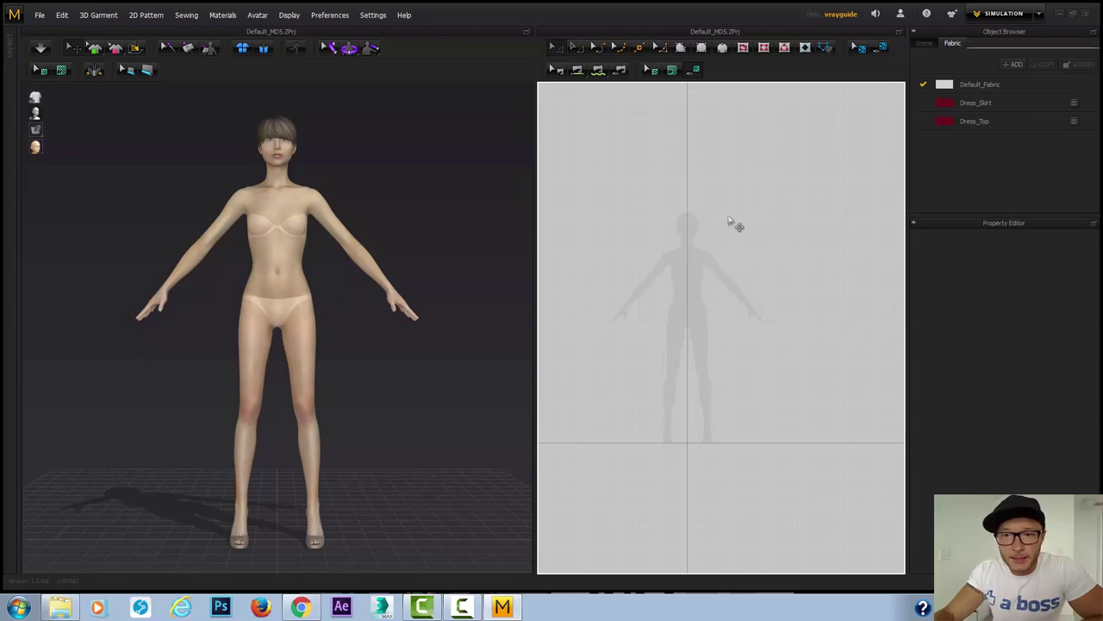
Draw a large rectangular pattern around the whole avatar silhouette in the 2D window.
{"action": "middle_click_drag", "start_coordinate": [693, 356], "coordinate": [683, 326]}
{"action": "scroll", "coordinate": [682, 328], "scroll_direction": "down", "scroll_amount": 1}
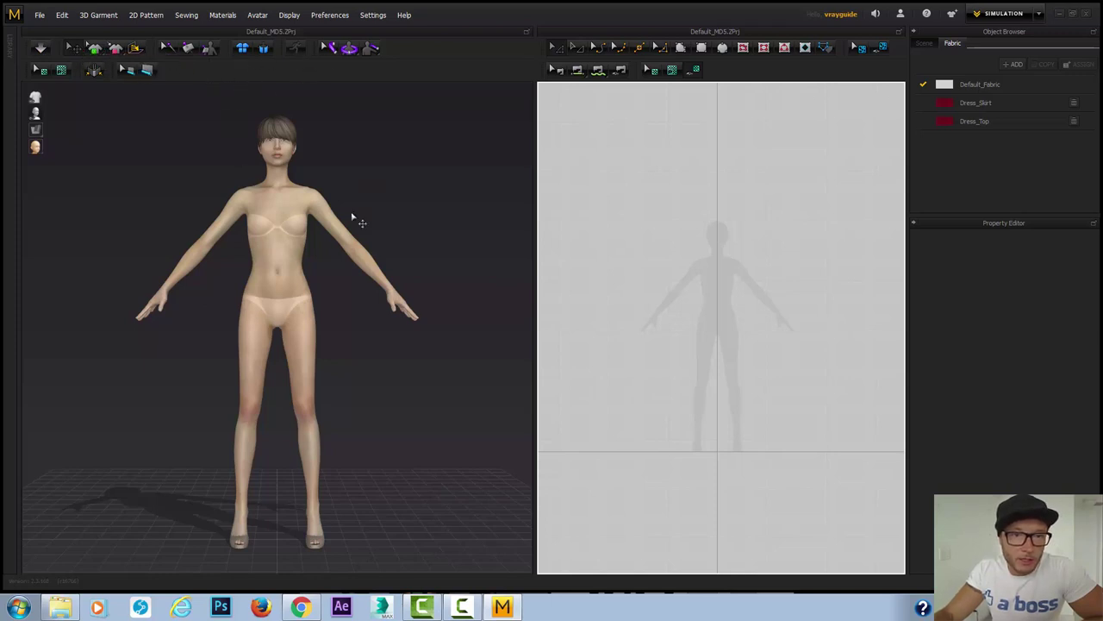
{"action": "left_click", "coordinate": [236, 243]}
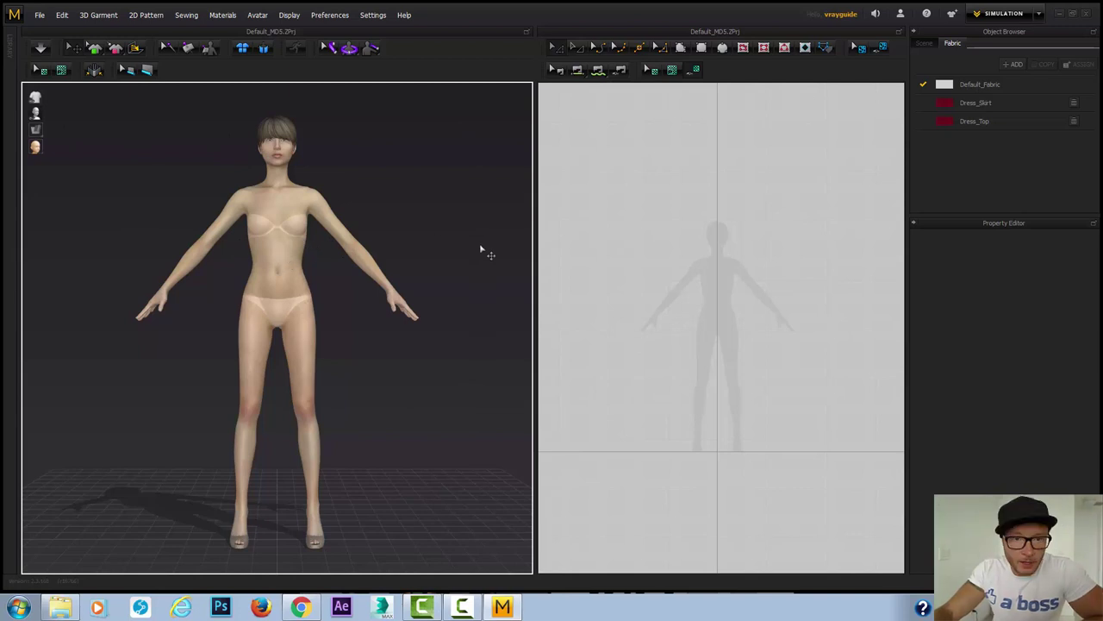
{"action": "left_click", "coordinate": [609, 158]}
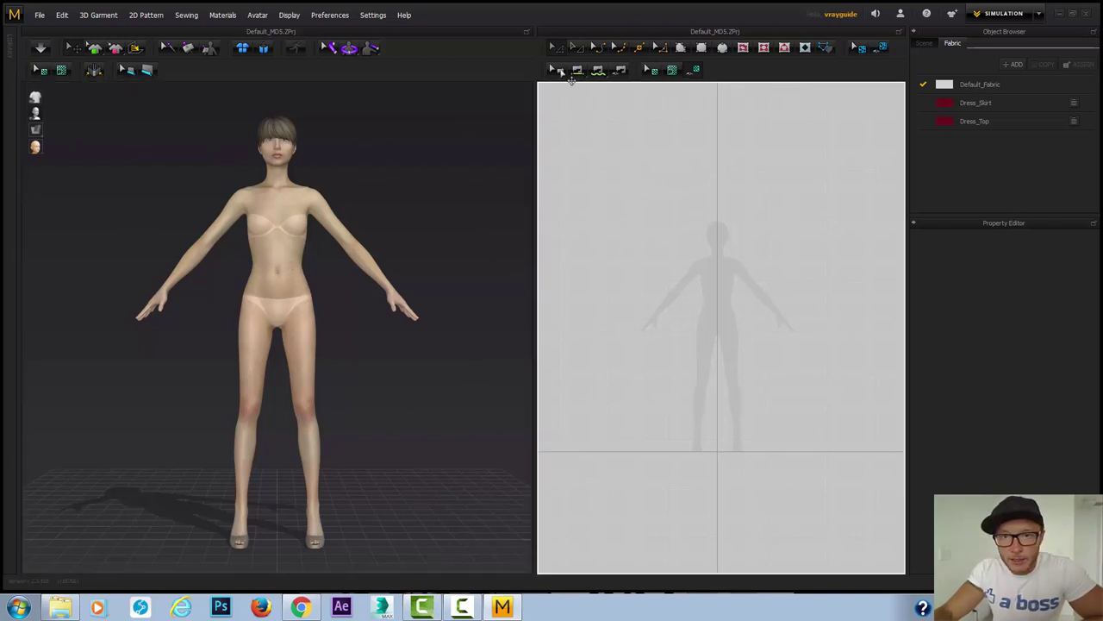
{"action": "left_click", "coordinate": [705, 51]}
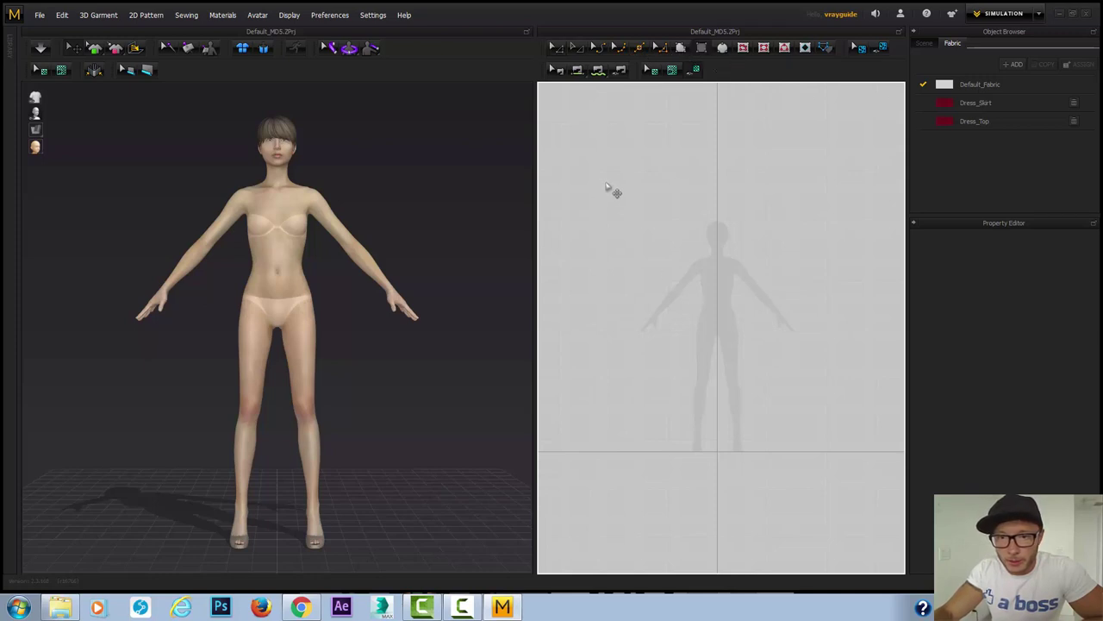
{"action": "left_click_drag", "start_coordinate": [606, 184], "coordinate": [820, 443]}
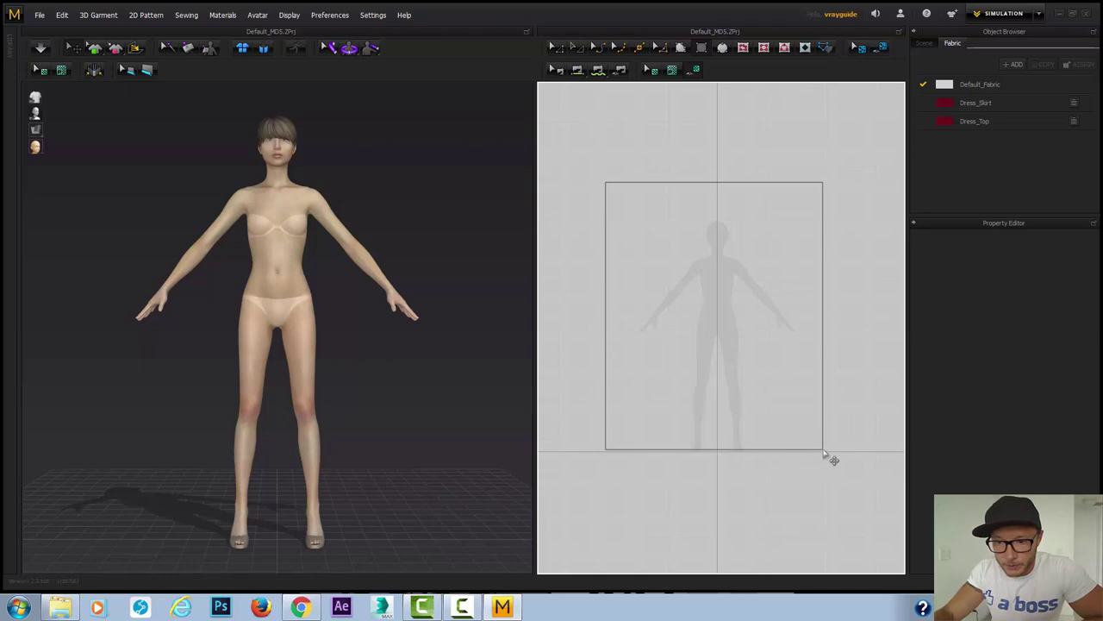
{"action": "left_click_drag", "start_coordinate": [823, 450], "coordinate": [828, 453]}
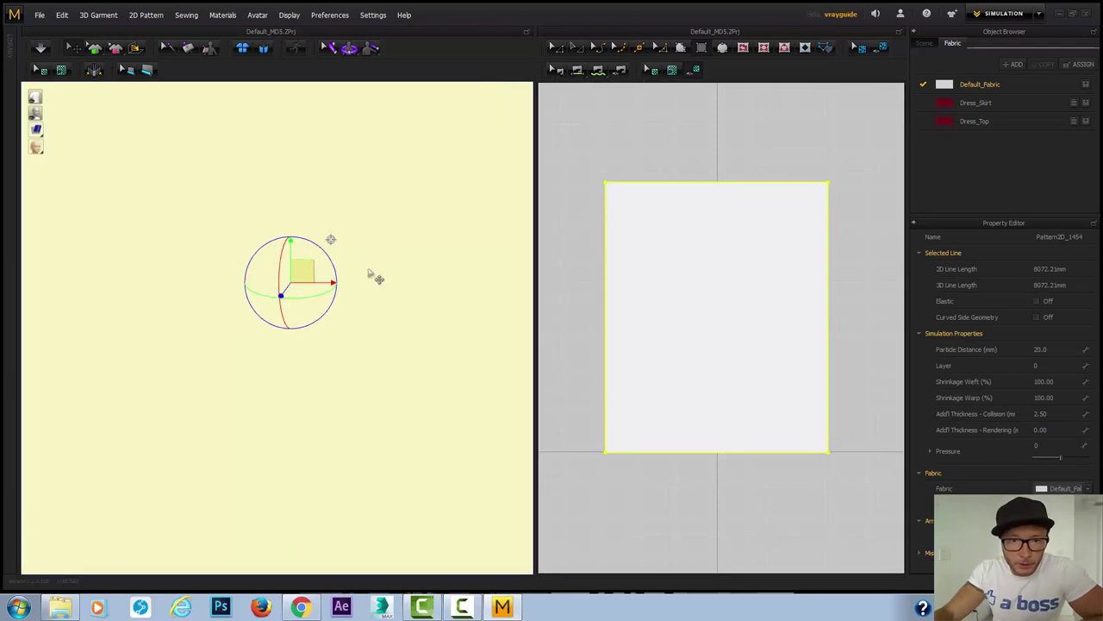
Rotate the rectangular pattern in the 3D window so it lies horizontally at the avatar's waist, and deselect it.
{"action": "scroll", "coordinate": [369, 277], "scroll_direction": "down", "scroll_amount": 5}
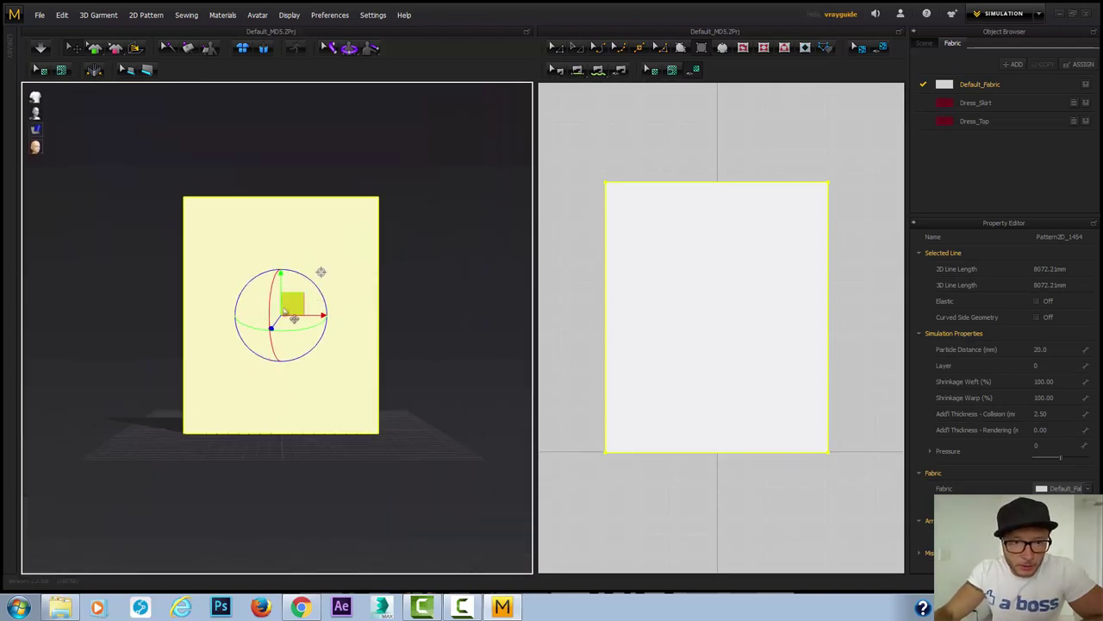
{"action": "left_click_drag", "start_coordinate": [270, 310], "coordinate": [303, 234]}
{"action": "left_click", "coordinate": [343, 214]}
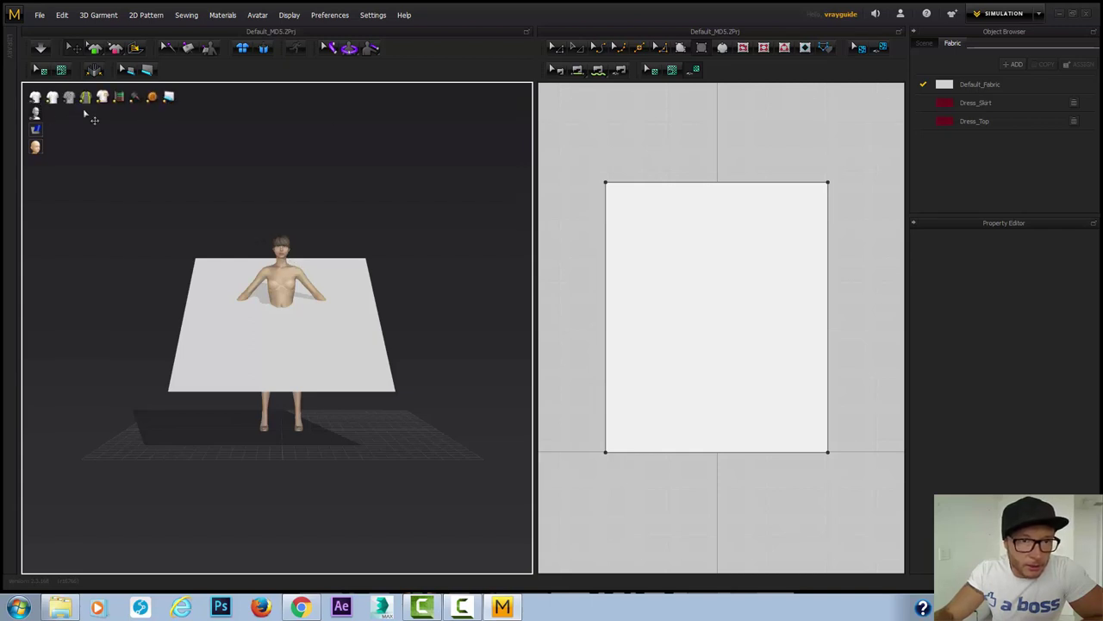
Delete all avatars from the scene and start the simulation to drop the sheet onto the ground.
{"action": "left_click", "coordinate": [258, 15]}
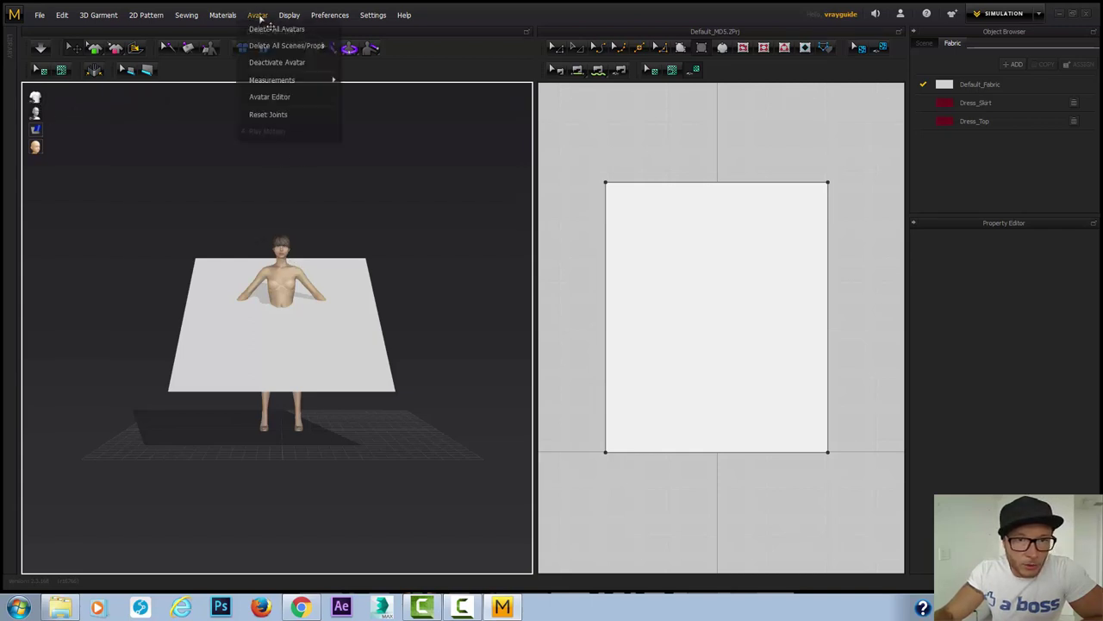
{"action": "left_click", "coordinate": [301, 34]}
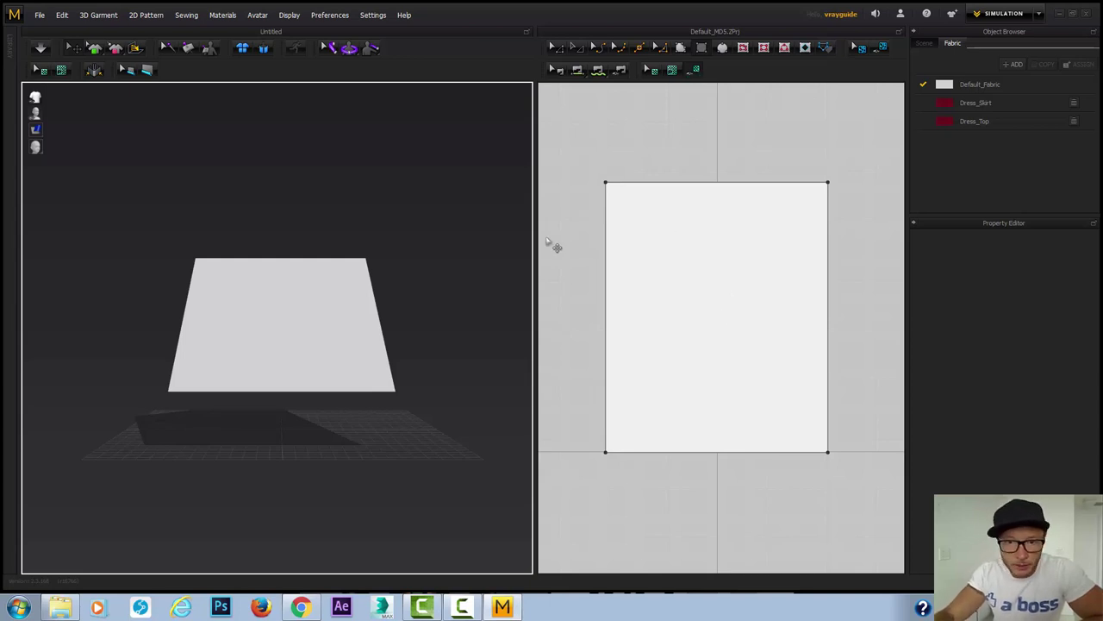
{"action": "left_click", "coordinate": [41, 49]}
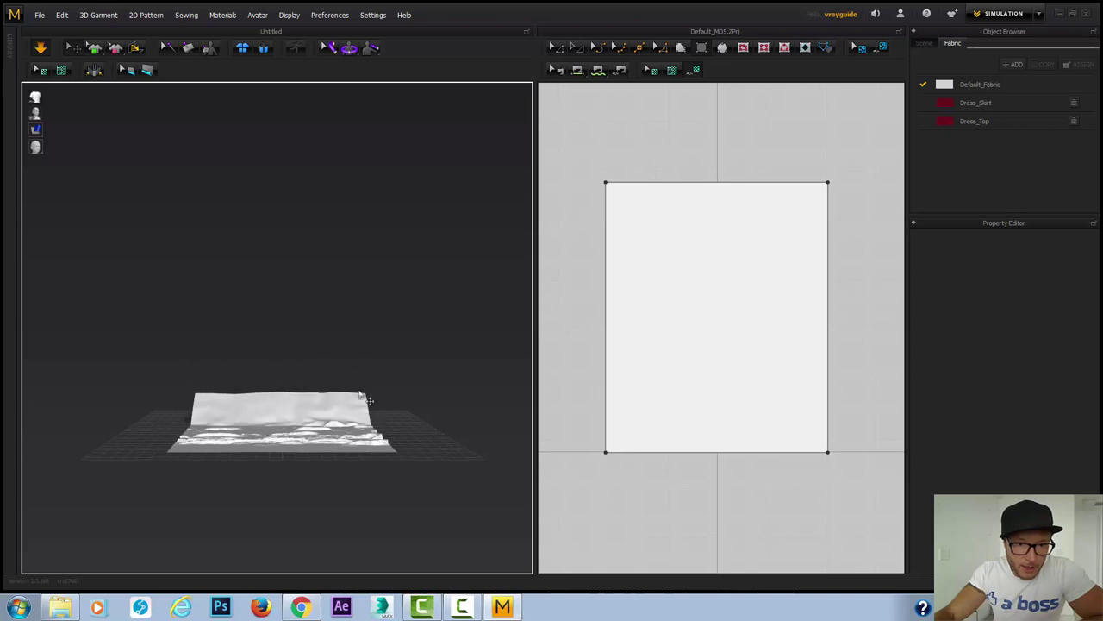
Pull the simulated sheet near its far right corner and at its left side to wrinkle the cloth.
{"action": "left_click", "coordinate": [355, 423]}
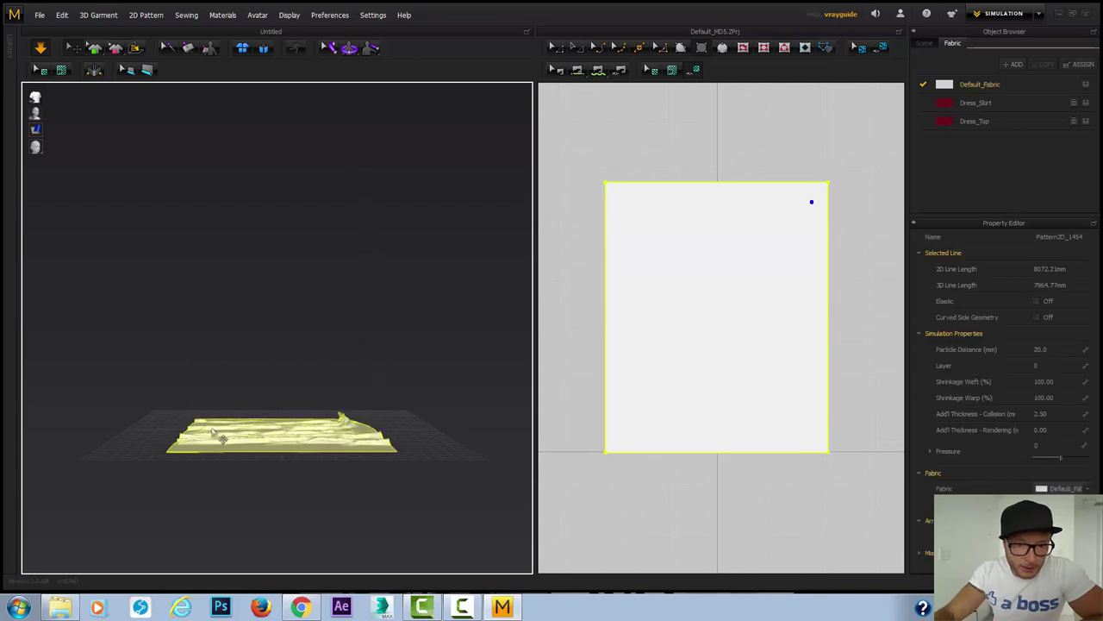
{"action": "left_click_drag", "start_coordinate": [205, 428], "coordinate": [285, 230]}
{"action": "scroll", "coordinate": [221, 426], "scroll_direction": "down", "scroll_amount": 3}
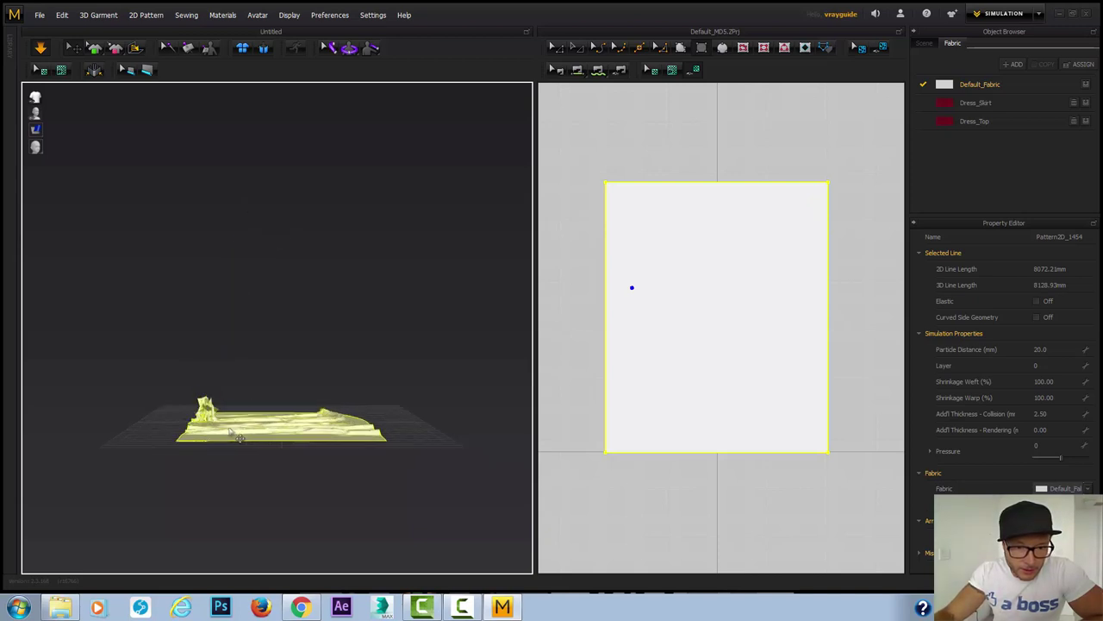
{"action": "scroll", "coordinate": [218, 429], "scroll_direction": "up", "scroll_amount": 3}
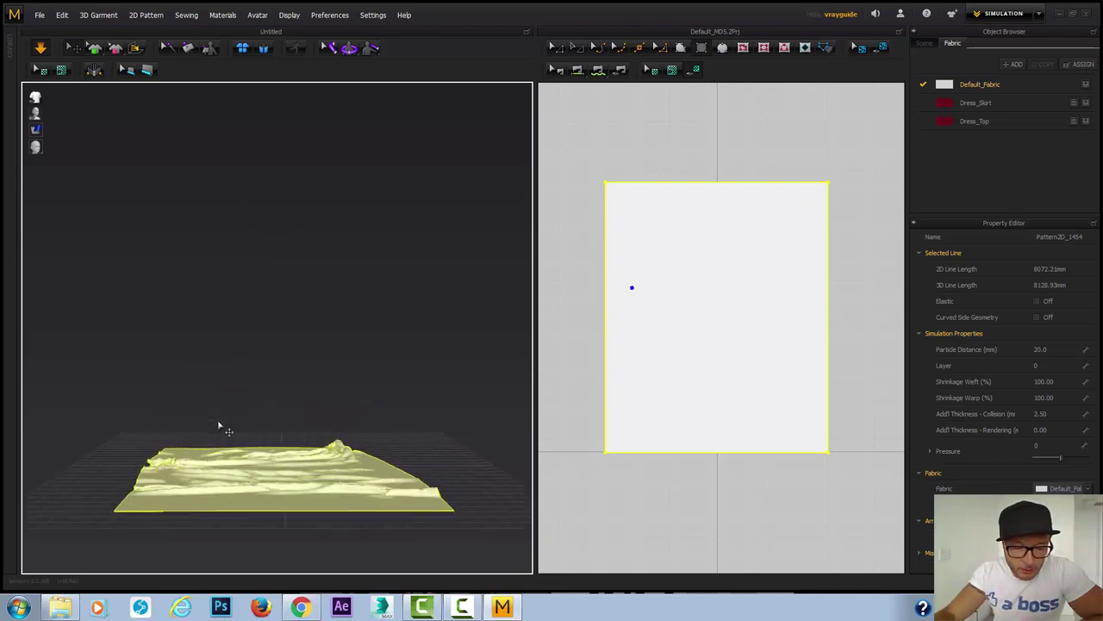
Pull the sheet's right edge and near right corner inward during the simulation to form more folds.
{"action": "scroll", "coordinate": [217, 427], "scroll_direction": "down", "scroll_amount": 1}
{"action": "scroll", "coordinate": [217, 431], "scroll_direction": "up", "scroll_amount": 3}
{"action": "scroll", "coordinate": [218, 435], "scroll_direction": "down", "scroll_amount": 3}
{"action": "scroll", "coordinate": [218, 436], "scroll_direction": "up", "scroll_amount": 1}
{"action": "scroll", "coordinate": [219, 437], "scroll_direction": "down", "scroll_amount": 1}
{"action": "right_click_drag", "start_coordinate": [241, 421], "coordinate": [212, 457]}
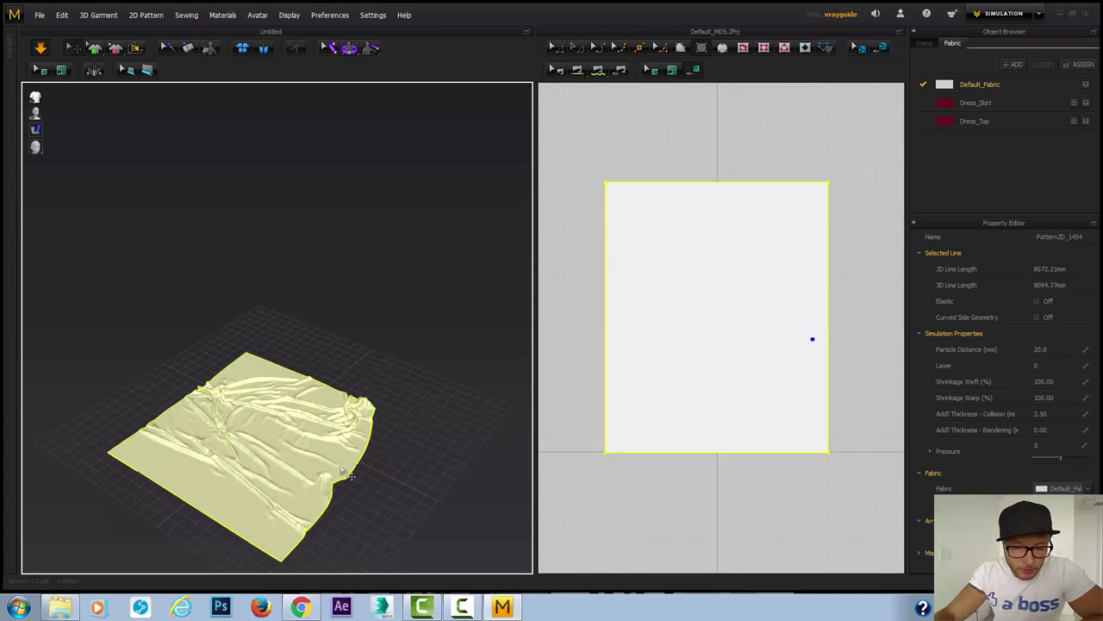
{"action": "left_click_drag", "start_coordinate": [291, 557], "coordinate": [293, 483]}
{"action": "scroll", "coordinate": [288, 446], "scroll_direction": "up", "scroll_amount": 3}
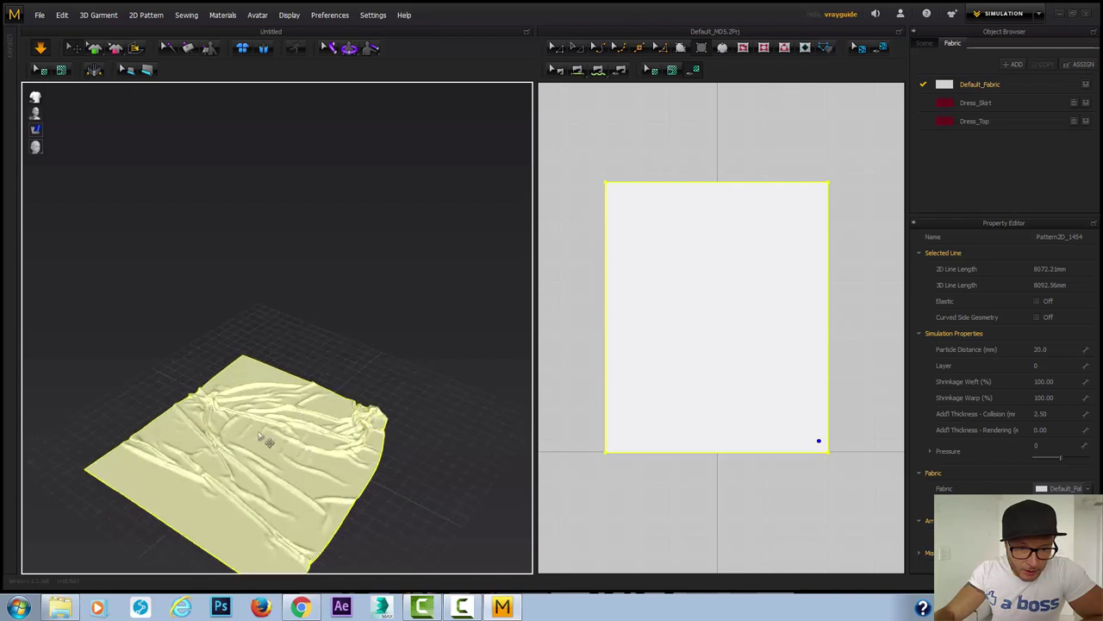
{"action": "middle_click_drag", "start_coordinate": [284, 442], "coordinate": [305, 388]}
{"action": "scroll", "coordinate": [338, 389], "scroll_direction": "down", "scroll_amount": 1}
{"action": "scroll", "coordinate": [345, 396], "scroll_direction": "up", "scroll_amount": 3}
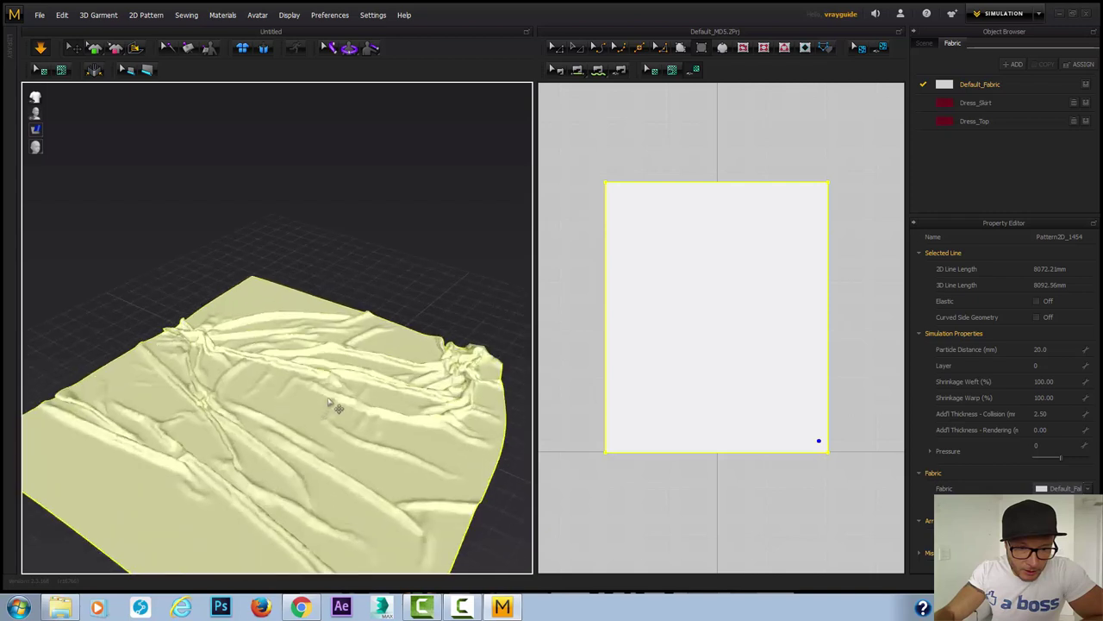
Examine the object browser's scene hierarchy and fabric list, and collapse and restore the property editor.
{"action": "scroll", "coordinate": [353, 396], "scroll_direction": "up", "scroll_amount": 2}
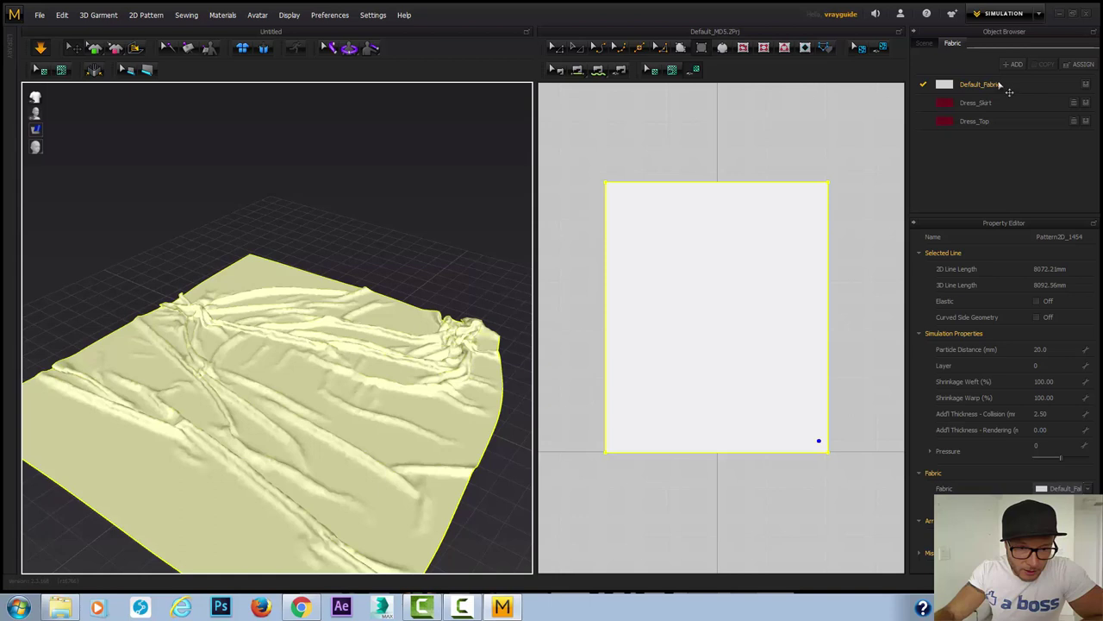
{"action": "left_click", "coordinate": [928, 45]}
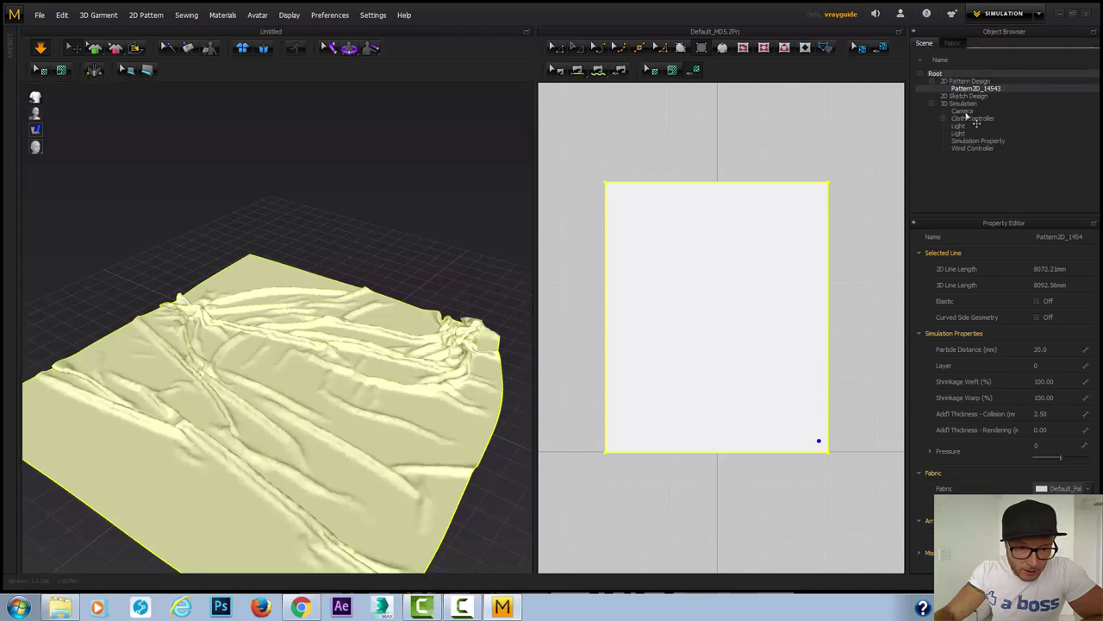
{"action": "left_click", "coordinate": [952, 43]}
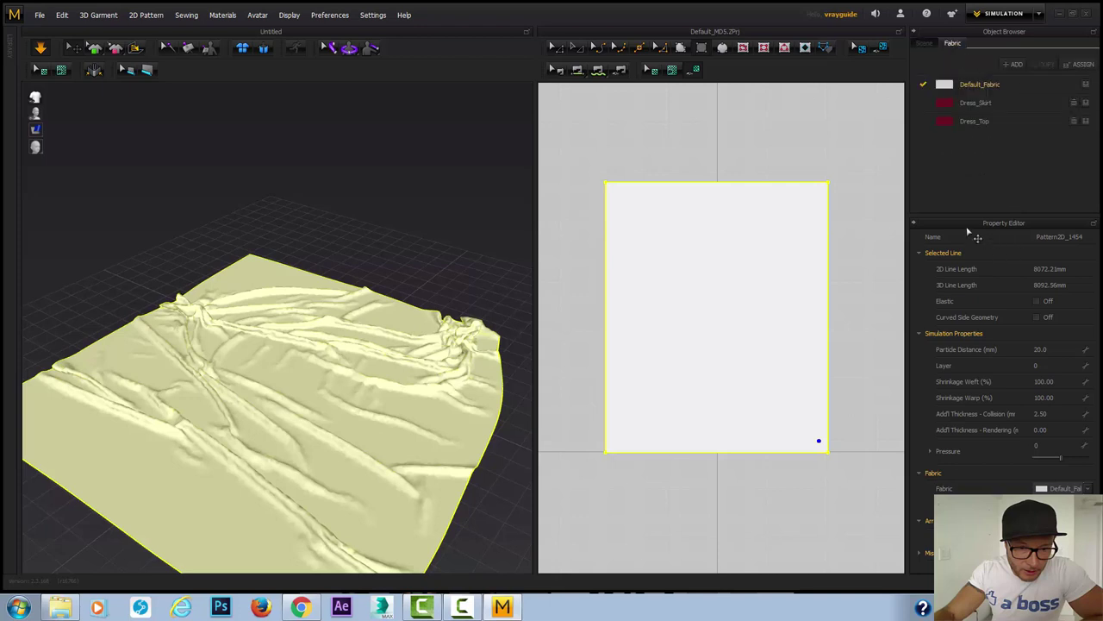
{"action": "left_click", "coordinate": [913, 224]}
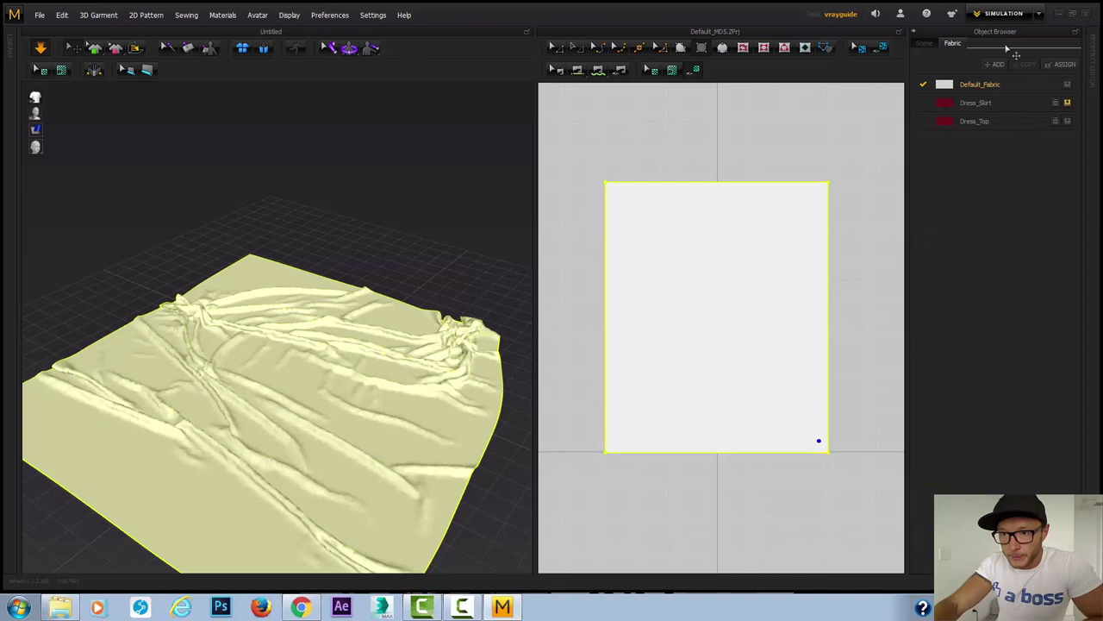
{"action": "left_click", "coordinate": [924, 43]}
{"action": "left_click", "coordinate": [952, 43]}
{"action": "left_click", "coordinate": [924, 43]}
{"action": "left_click", "coordinate": [954, 43]}
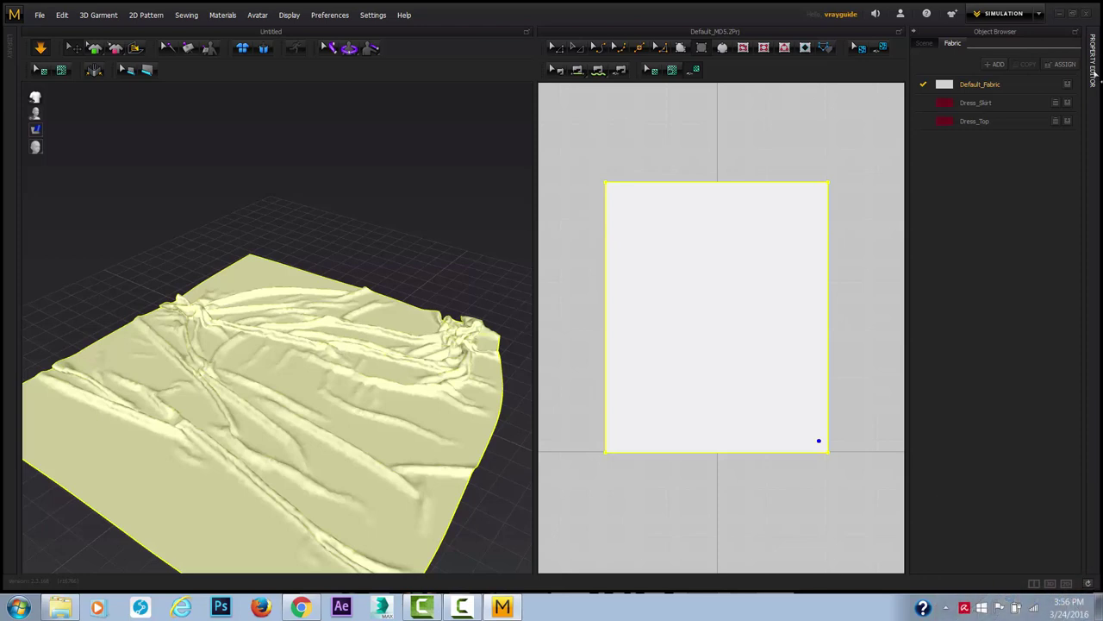
{"action": "left_click", "coordinate": [1094, 76]}
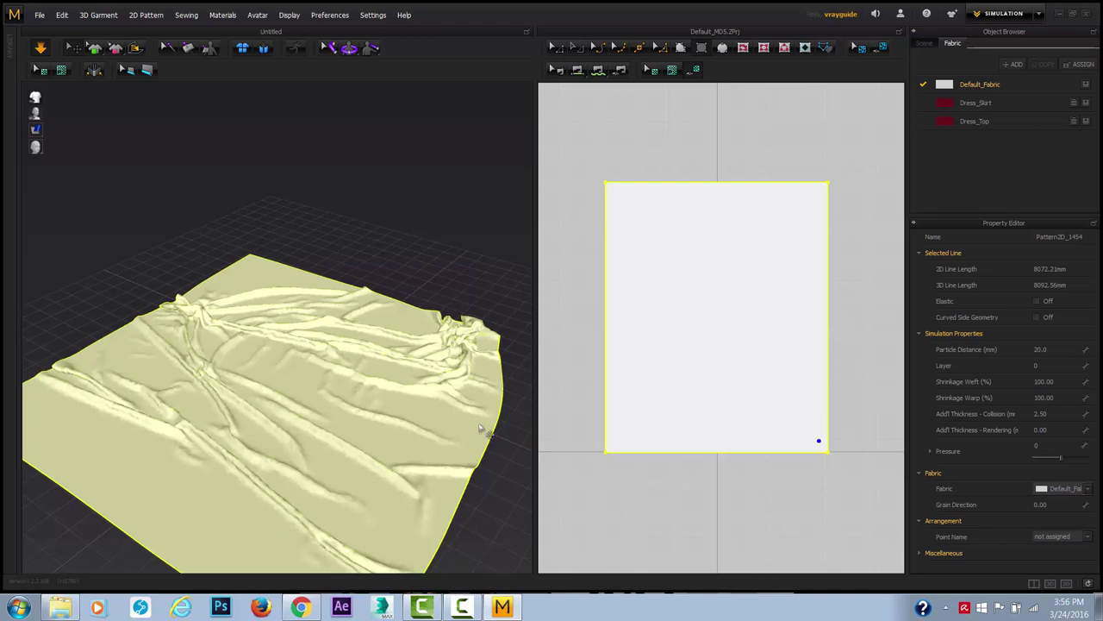
Reset the wrinkled sheet's 3D arrangement to make it flat and stop the simulation.
{"action": "right_click", "coordinate": [287, 345]}
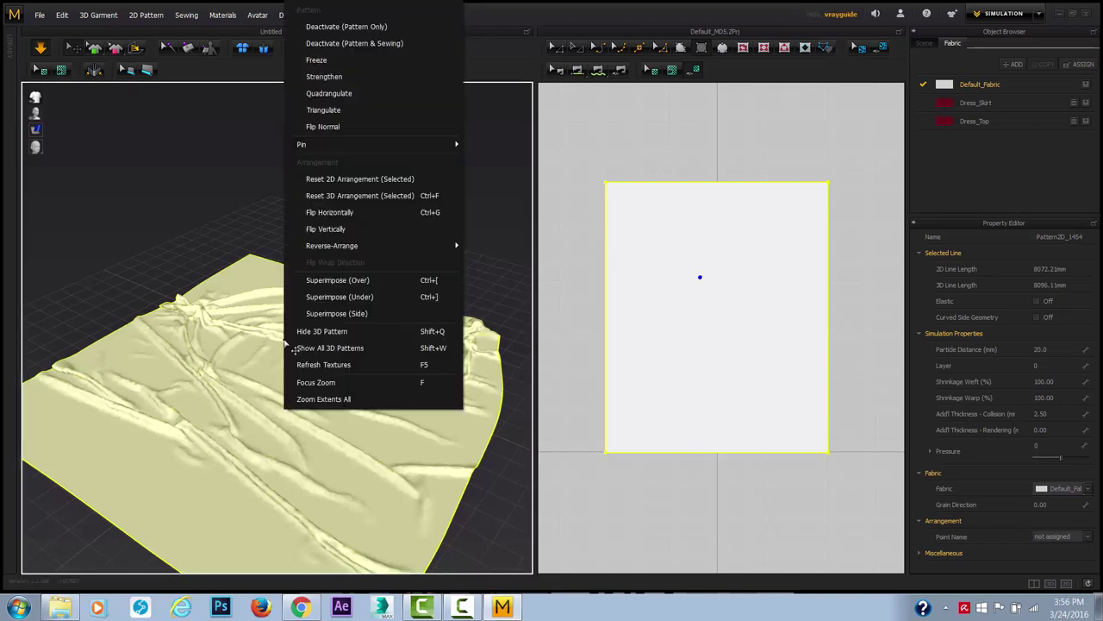
{"action": "left_click", "coordinate": [345, 197]}
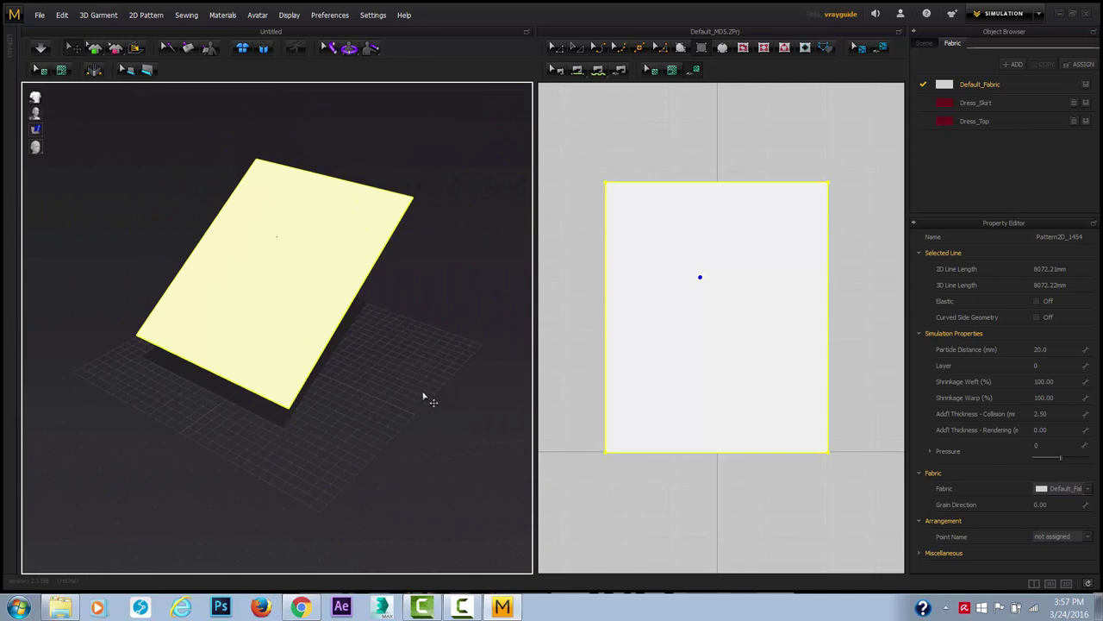
{"action": "right_click_drag", "start_coordinate": [424, 396], "coordinate": [334, 387]}
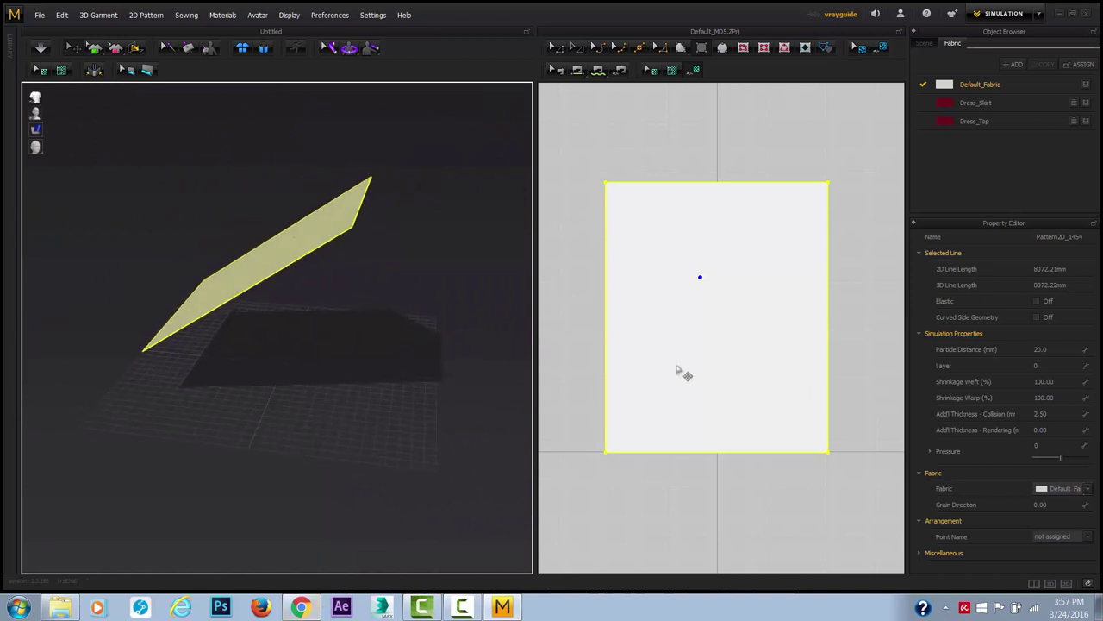
Switch to Chrome and view the quarto_frontal.jpg reference image.
{"action": "left_click", "coordinate": [300, 607]}
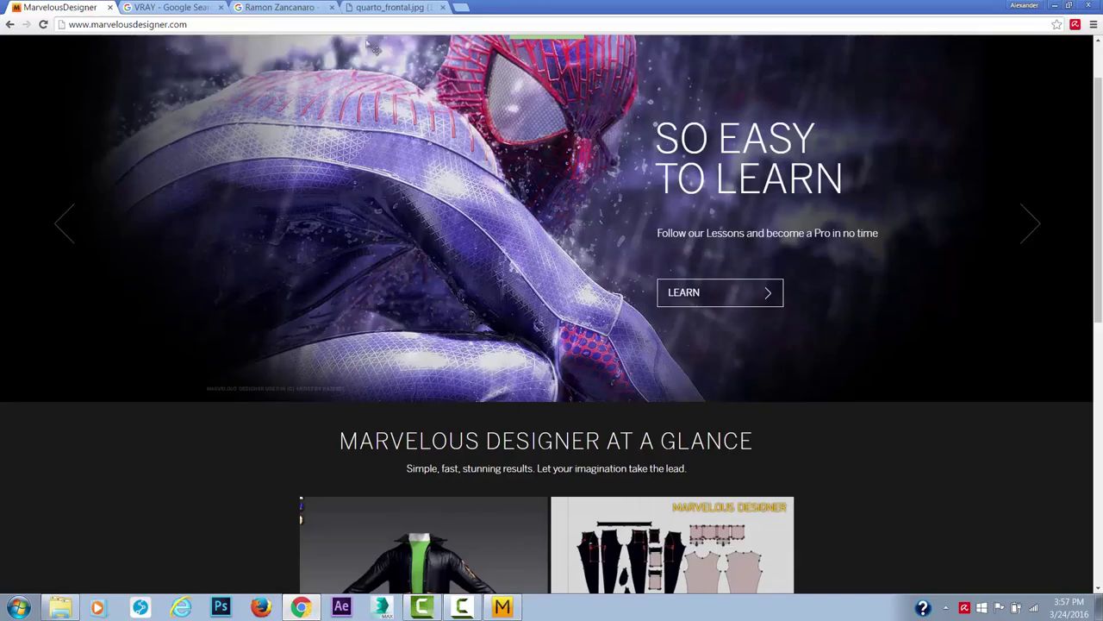
{"action": "left_click", "coordinate": [384, 7]}
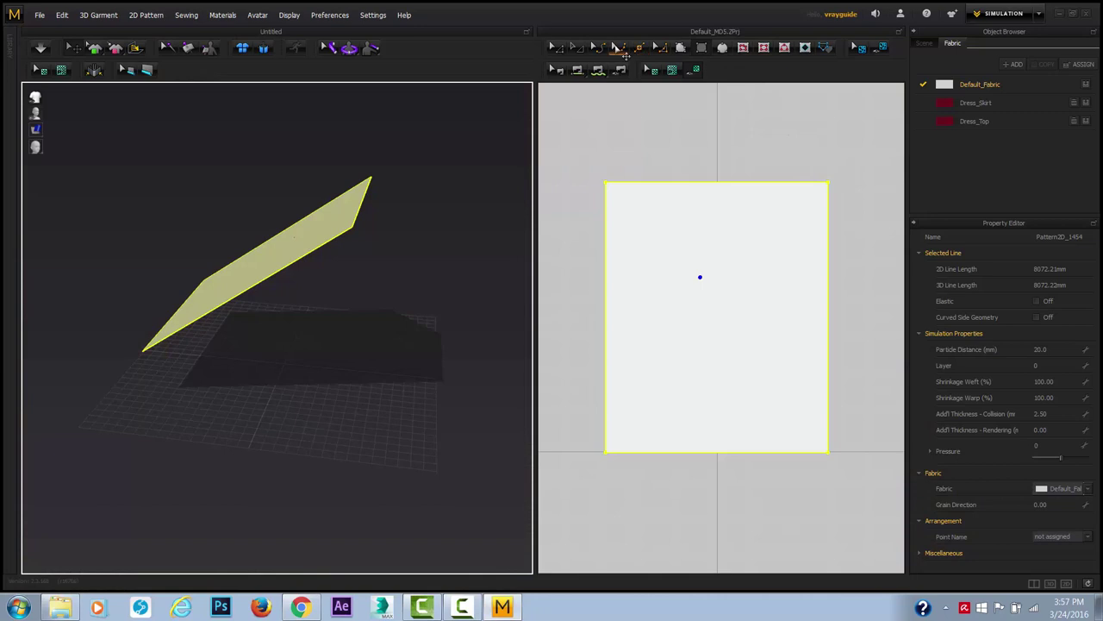
Draw a vertical internal line about 2213.5 mm long across the sheet's full height, close to its left edge in the 2D pattern.
{"action": "left_click", "coordinate": [764, 50]}
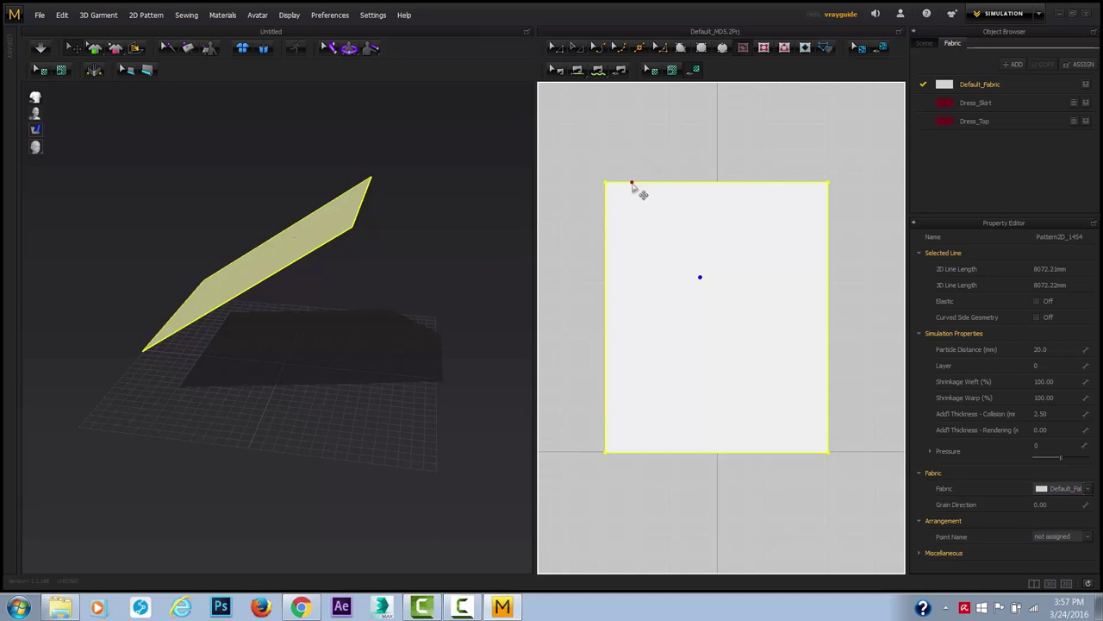
{"action": "left_click", "coordinate": [633, 183]}
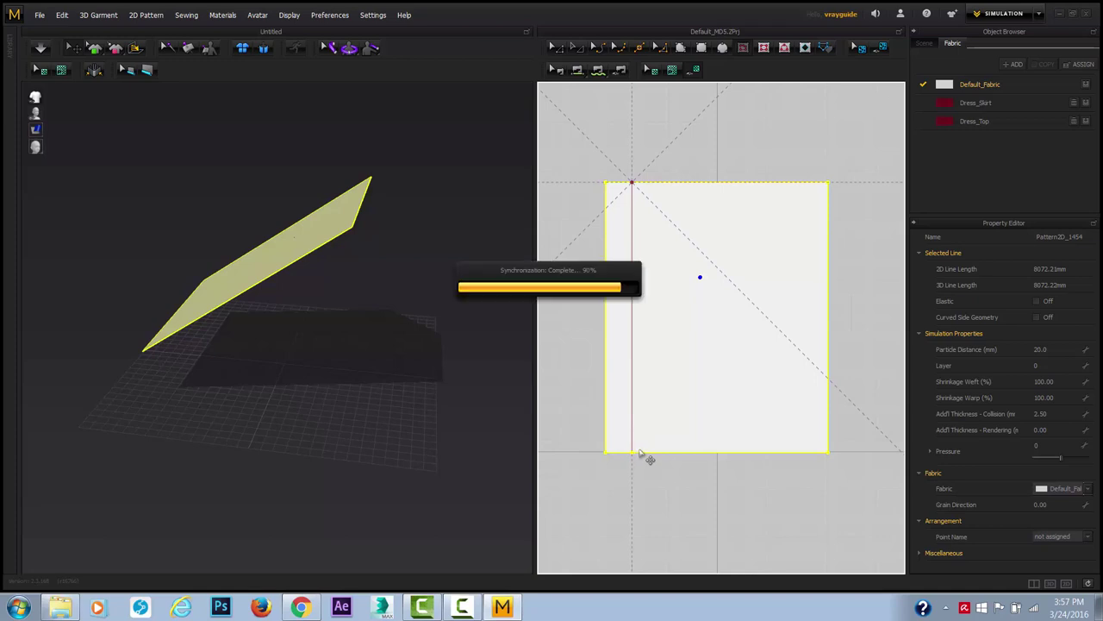
{"action": "double_click", "coordinate": [637, 454]}
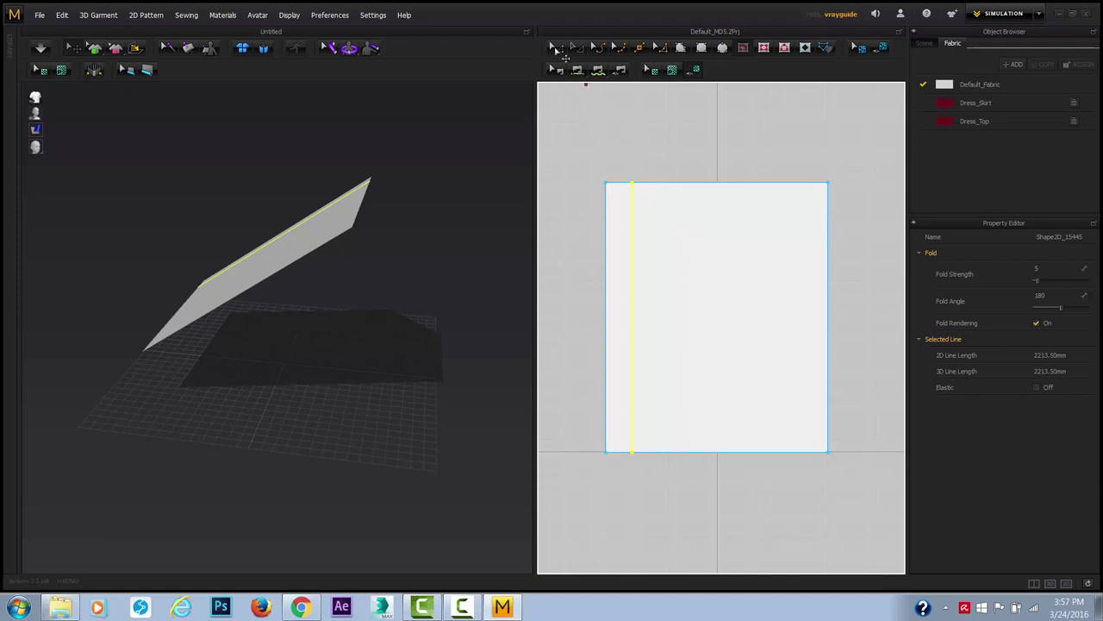
Paste five copies of the vertical internal line at regular intervals across the sheet to the right.
{"action": "left_click", "coordinate": [578, 49]}
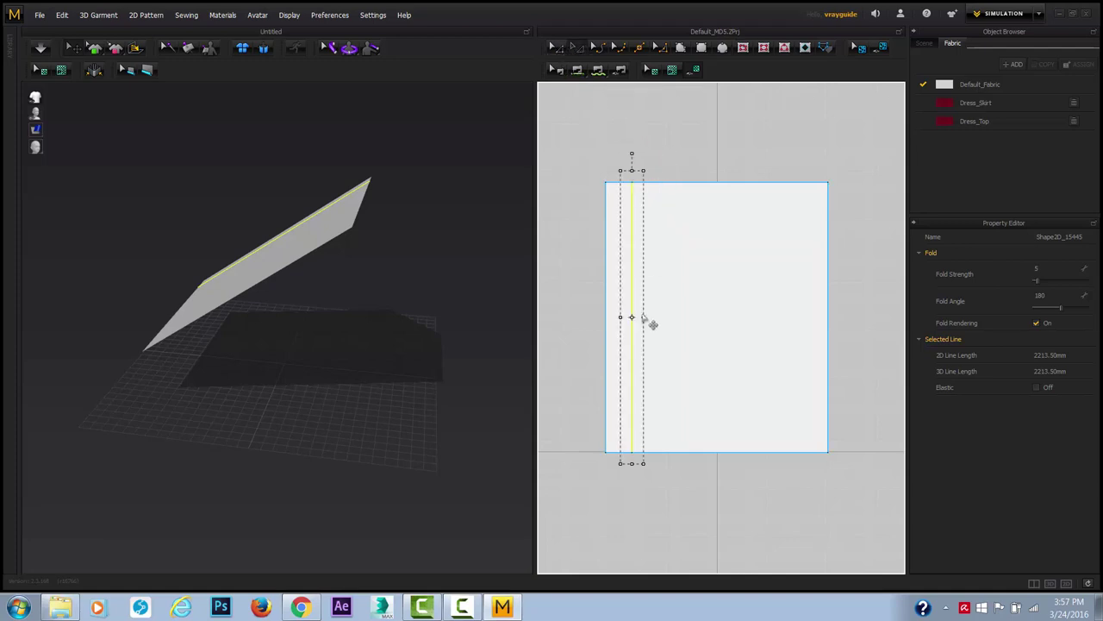
{"action": "left_click_drag", "start_coordinate": [642, 317], "coordinate": [668, 325]}
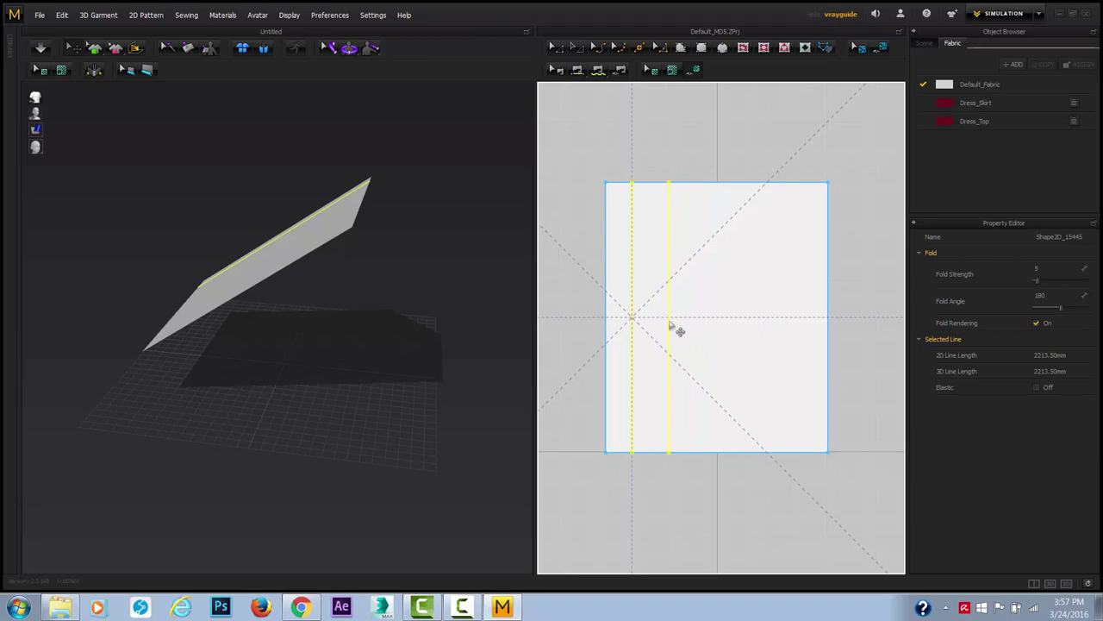
{"action": "left_click_drag", "start_coordinate": [670, 323], "coordinate": [705, 322]}
{"action": "left_click", "coordinate": [705, 322]}
{"action": "key", "text": "ctrl+v"}
{"action": "left_click", "coordinate": [742, 324]}
{"action": "key", "text": "ctrl+v"}
{"action": "left_click", "coordinate": [778, 325]}
{"action": "left_click_drag", "start_coordinate": [778, 323], "coordinate": [813, 320]}
Move the sheet's left and right edges outward and adjust the vertical lines to form seven columns of equal width.
{"action": "left_click", "coordinate": [603, 314]}
{"action": "left_click_drag", "start_coordinate": [587, 320], "coordinate": [587, 319]}
{"action": "left_click_drag", "start_coordinate": [839, 317], "coordinate": [829, 293]}
{"action": "left_click", "coordinate": [873, 292]}
{"action": "left_click_drag", "start_coordinate": [627, 286], "coordinate": [632, 286]}
{"action": "left_click", "coordinate": [669, 291]}
{"action": "left_click", "coordinate": [711, 297]}
{"action": "left_click", "coordinate": [692, 164]}
{"action": "left_click_drag", "start_coordinate": [710, 245], "coordinate": [739, 246]}
{"action": "left_click_drag", "start_coordinate": [794, 247], "coordinate": [779, 247]}
{"action": "left_click_drag", "start_coordinate": [828, 247], "coordinate": [815, 246]}
{"action": "left_click", "coordinate": [805, 171]}
{"action": "left_click", "coordinate": [817, 206]}
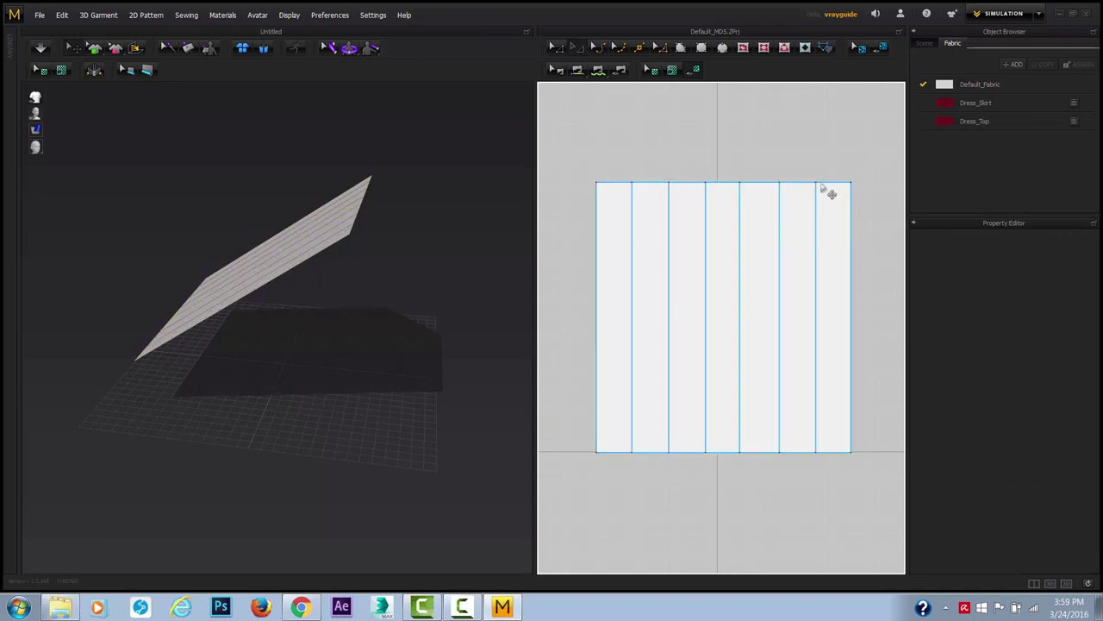
{"action": "left_click", "coordinate": [634, 91]}
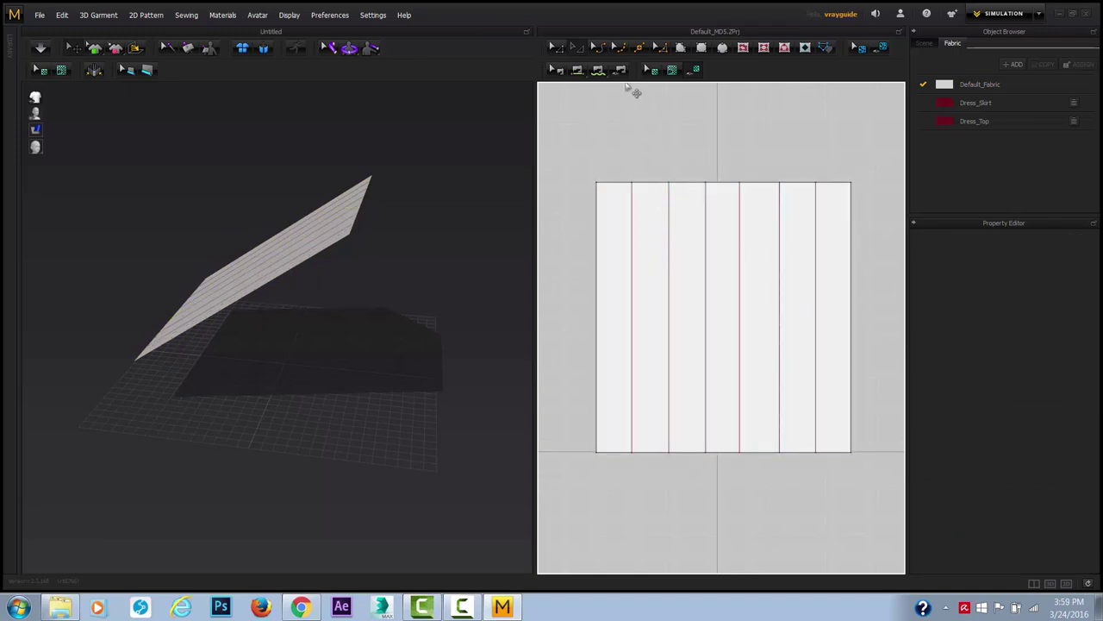
Draw two horizontal internal lines, each about 2086 mm long, across the sheet's full width in its upper part.
{"action": "left_click", "coordinate": [743, 48]}
{"action": "left_click", "coordinate": [596, 222]}
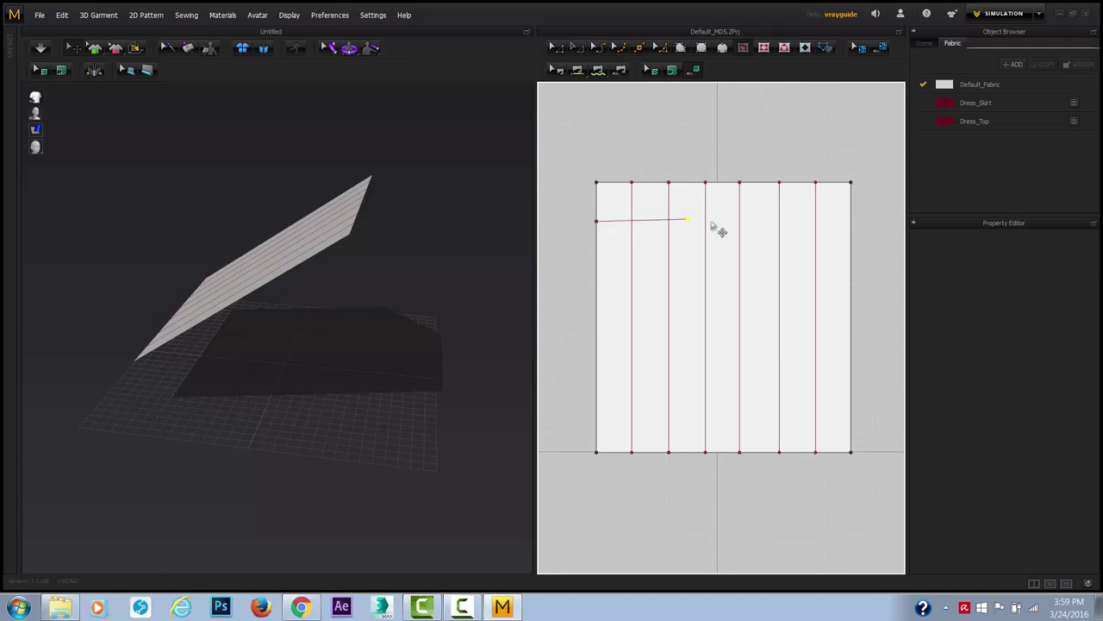
{"action": "left_click", "coordinate": [852, 222]}
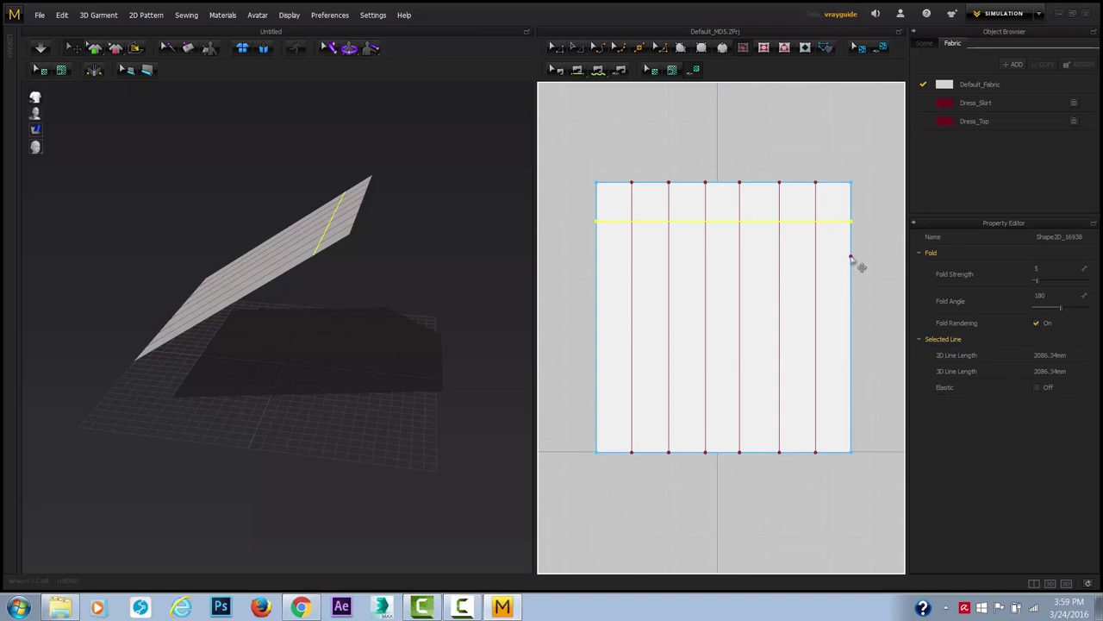
{"action": "left_click", "coordinate": [849, 257]}
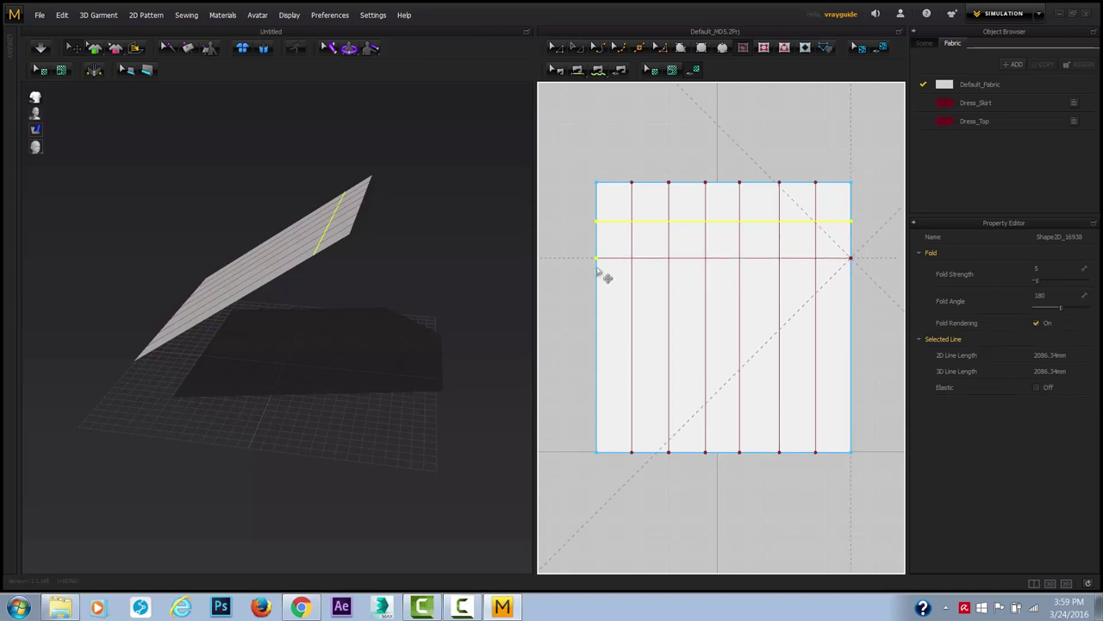
{"action": "left_click", "coordinate": [598, 260]}
Paste five copies of the lower horizontal line down the sheet and extend its top edge upward to form eight even rows.
{"action": "left_click", "coordinate": [575, 47]}
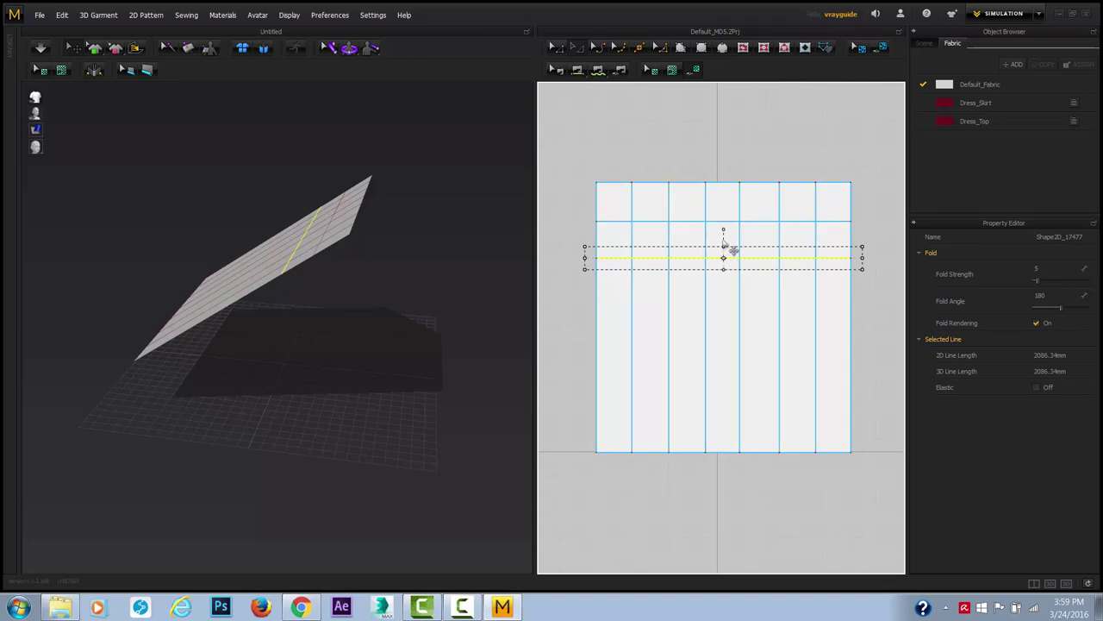
{"action": "key", "text": "ctrl+v"}
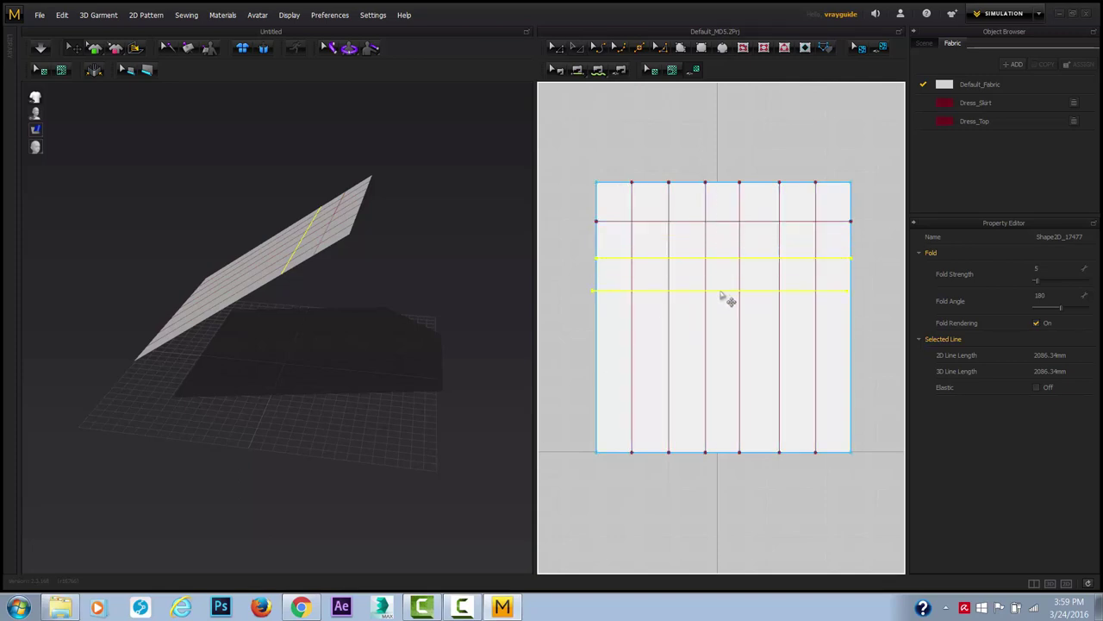
{"action": "left_click_drag", "start_coordinate": [721, 296], "coordinate": [723, 306]}
{"action": "left_click", "coordinate": [721, 294]}
{"action": "key", "text": "ctrl+v"}
{"action": "left_click", "coordinate": [724, 331]}
{"action": "key", "text": "ctrl+v"}
{"action": "left_click", "coordinate": [725, 368]}
{"action": "key", "text": "ctrl+v"}
{"action": "left_click", "coordinate": [724, 402]}
{"action": "left_click_drag", "start_coordinate": [725, 403], "coordinate": [733, 431]}
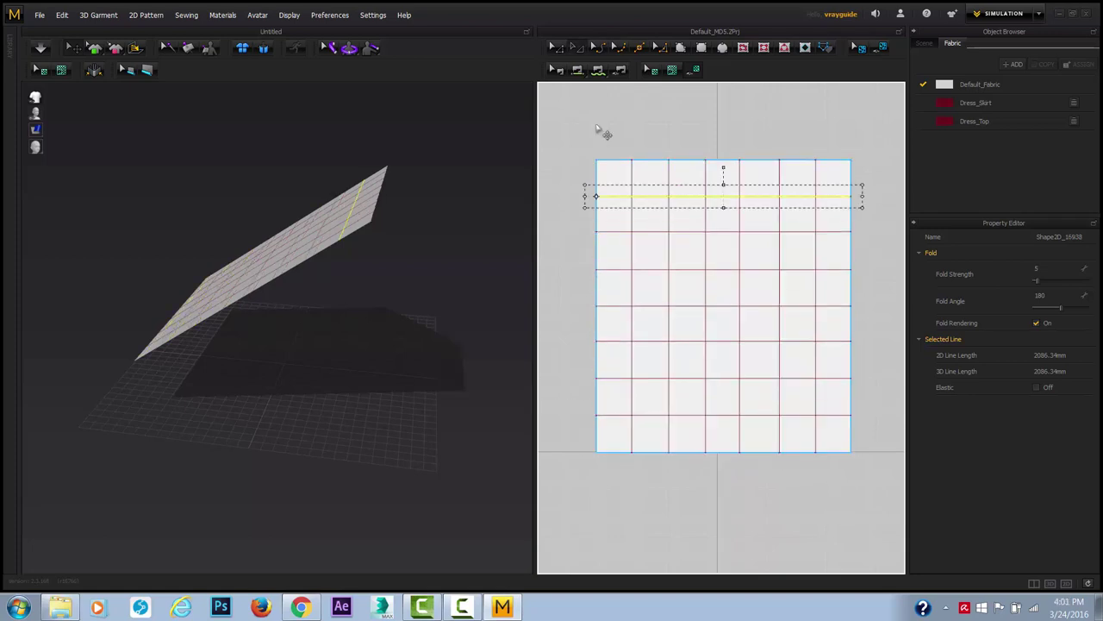
{"action": "left_click", "coordinate": [601, 130]}
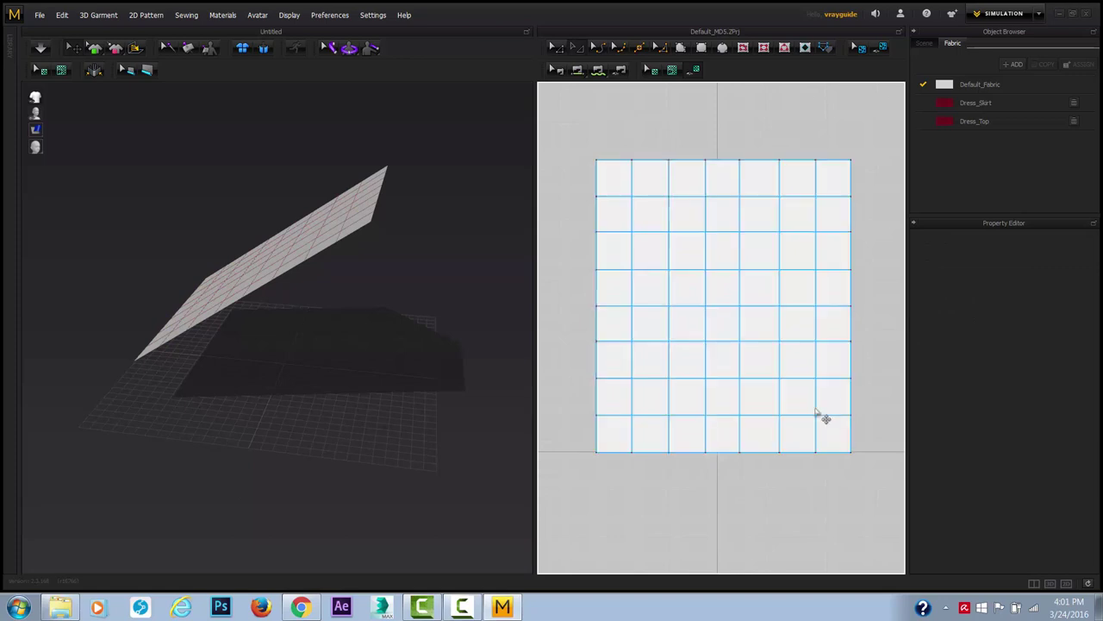
{"action": "key", "text": "ctrl+a"}
{"action": "left_click", "coordinate": [781, 290]}
{"action": "key", "text": "ctrl+a"}
{"action": "left_click", "coordinate": [740, 255]}
{"action": "left_click", "coordinate": [740, 253]}
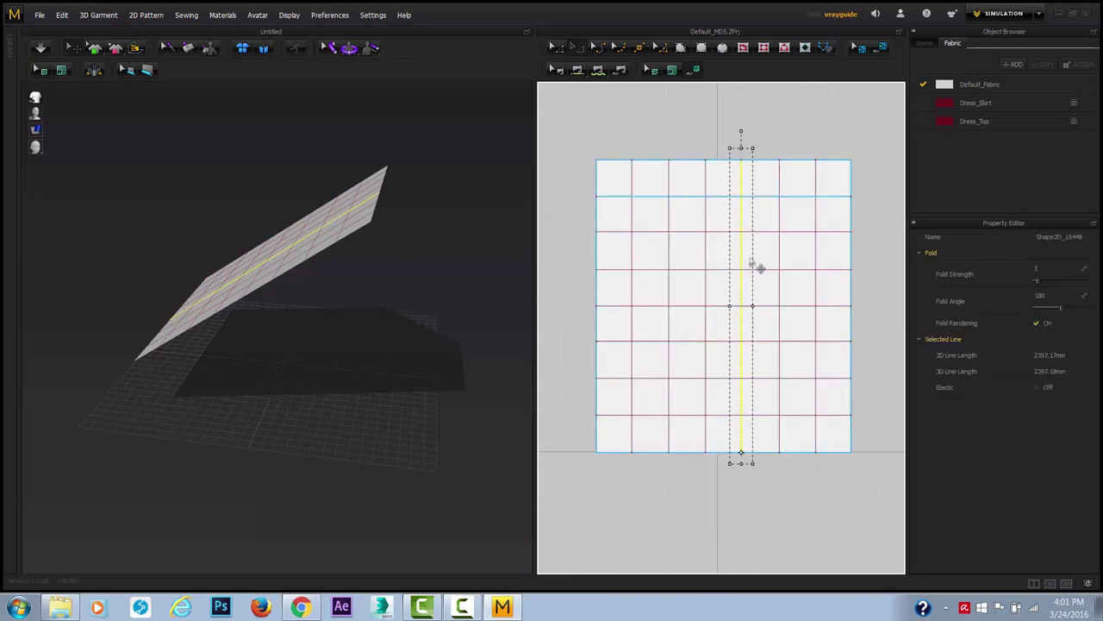
{"action": "left_click", "coordinate": [797, 142]}
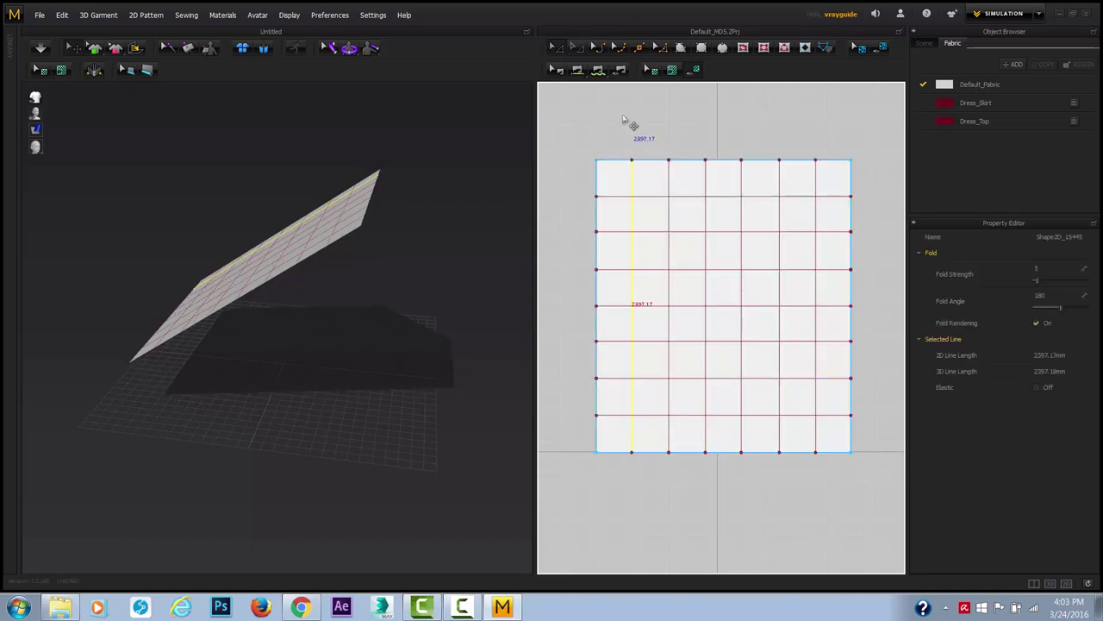
{"action": "left_click", "coordinate": [644, 129]}
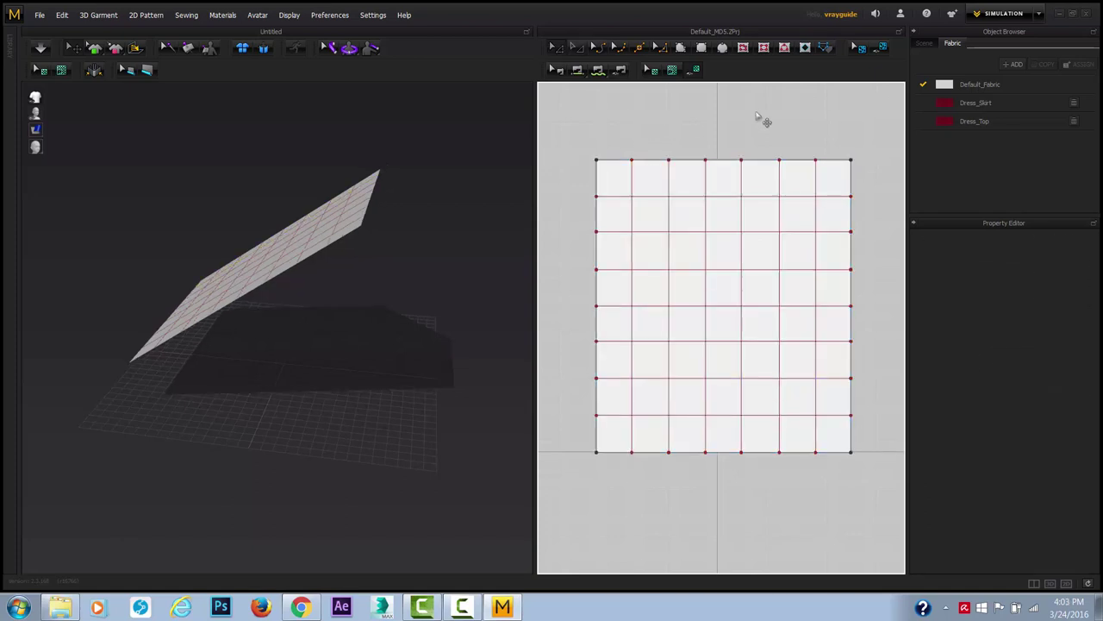
Set Fold Strength to 100 and Fold Angle to 360 for all six vertical and seven horizontal internal lines.
{"action": "left_click", "coordinate": [633, 197]}
{"action": "left_click", "coordinate": [670, 169]}
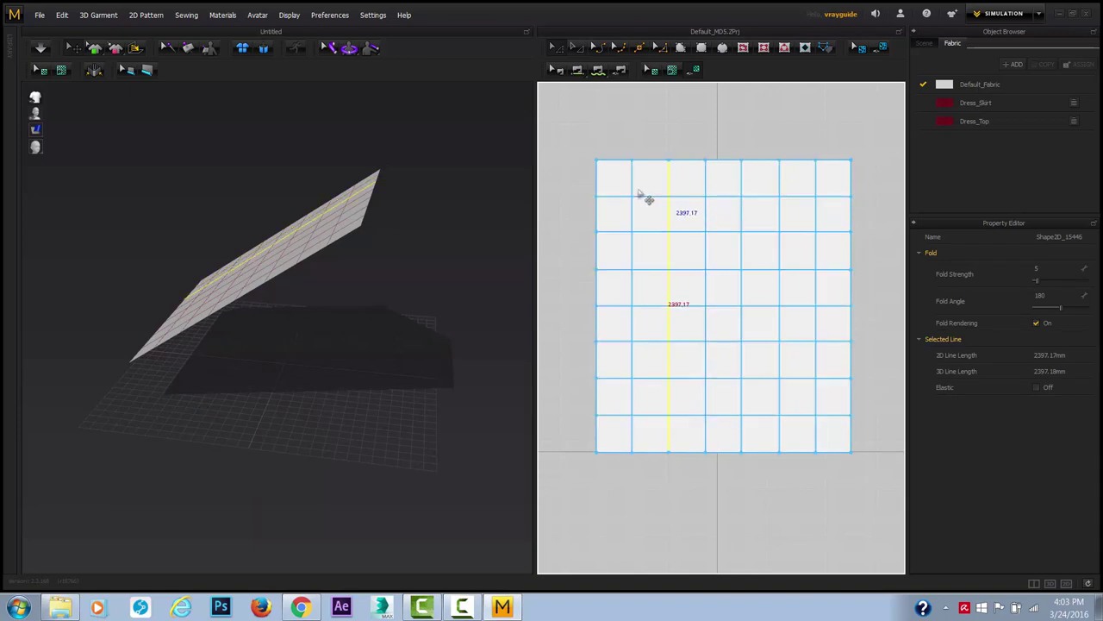
{"action": "left_click", "coordinate": [634, 195], "text": "shift"}
{"action": "left_click", "coordinate": [706, 198], "text": "shift"}
{"action": "left_click", "coordinate": [739, 196], "text": "shift"}
{"action": "left_click", "coordinate": [793, 196], "text": "shift"}
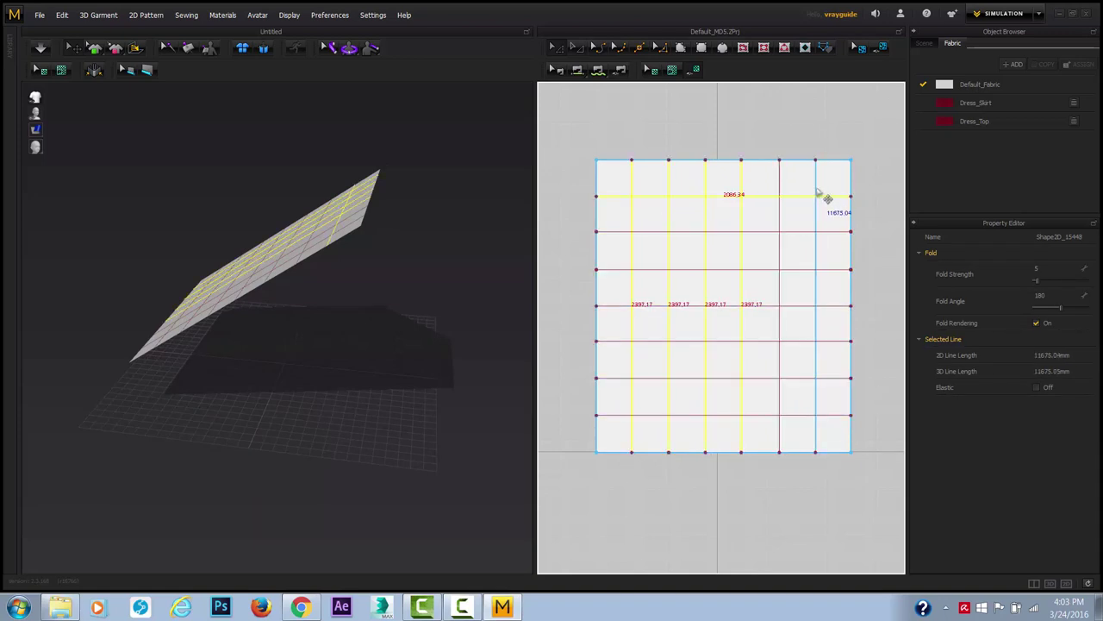
{"action": "left_click", "coordinate": [817, 195], "text": "shift"}
{"action": "left_click", "coordinate": [781, 200], "text": "shift"}
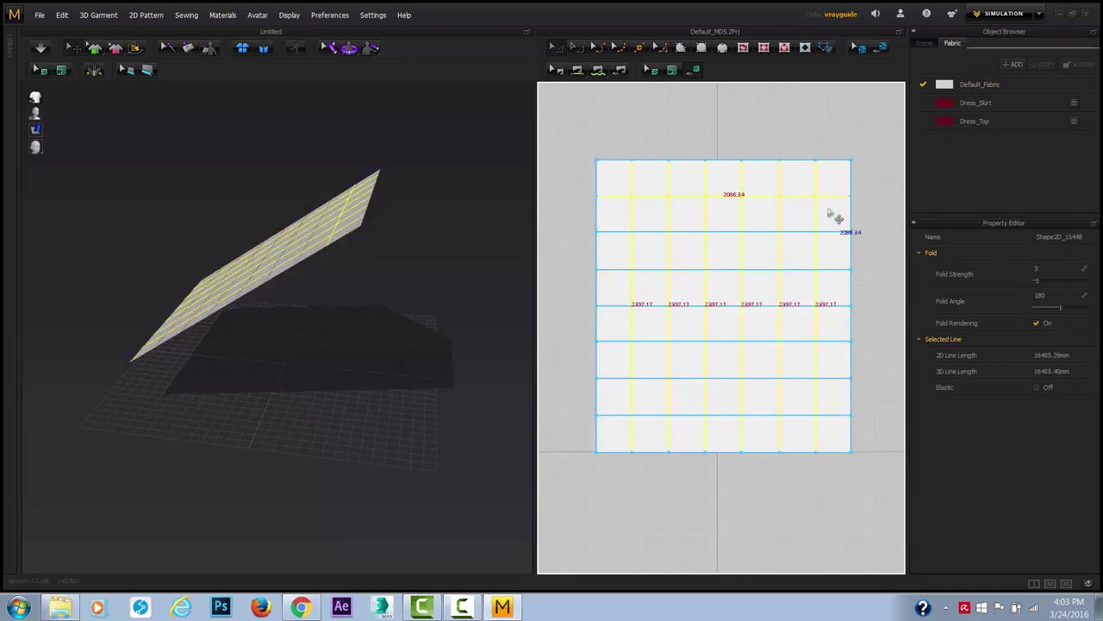
{"action": "left_click", "coordinate": [835, 232], "text": "shift"}
{"action": "left_click", "coordinate": [836, 270], "text": "shift"}
{"action": "left_click", "coordinate": [840, 306], "text": "shift"}
{"action": "left_click", "coordinate": [838, 341], "text": "shift"}
{"action": "left_click", "coordinate": [838, 378], "text": "shift"}
{"action": "left_click", "coordinate": [838, 415], "text": "shift"}
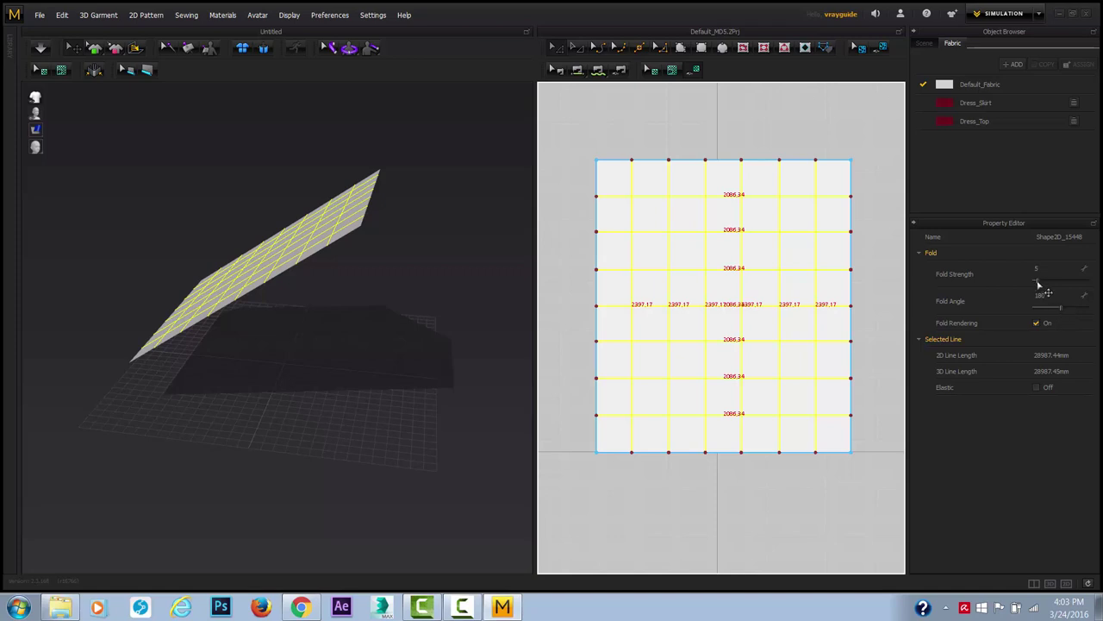
{"action": "left_click_drag", "start_coordinate": [1039, 282], "coordinate": [1066, 307]}
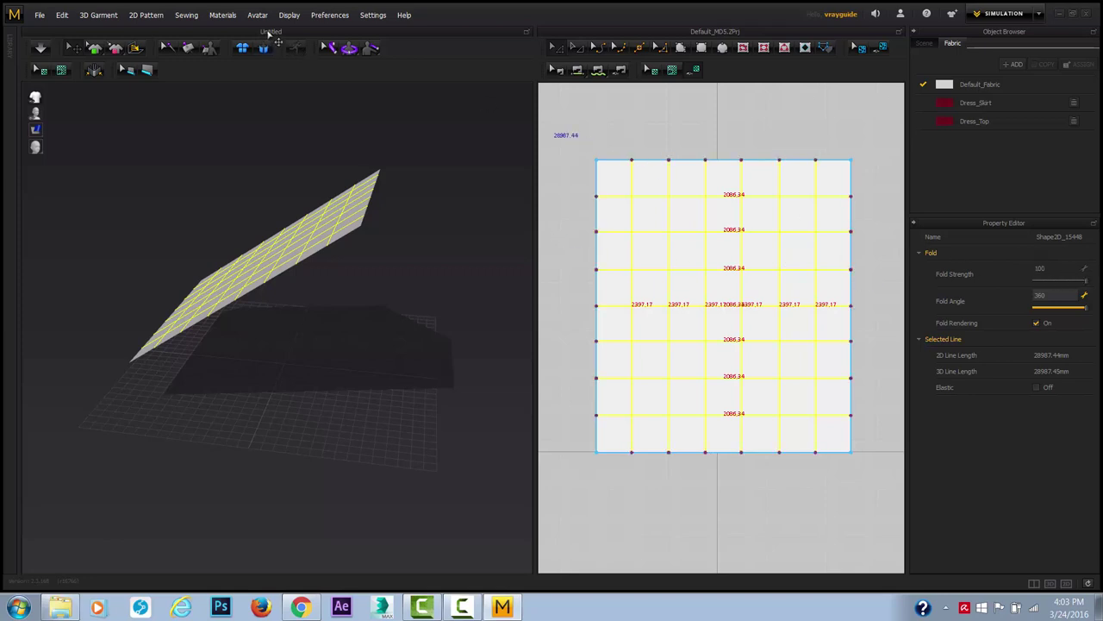
Run the simulation to fold the sheet along its grid lines and view its front in 3D.
{"action": "left_click", "coordinate": [40, 48]}
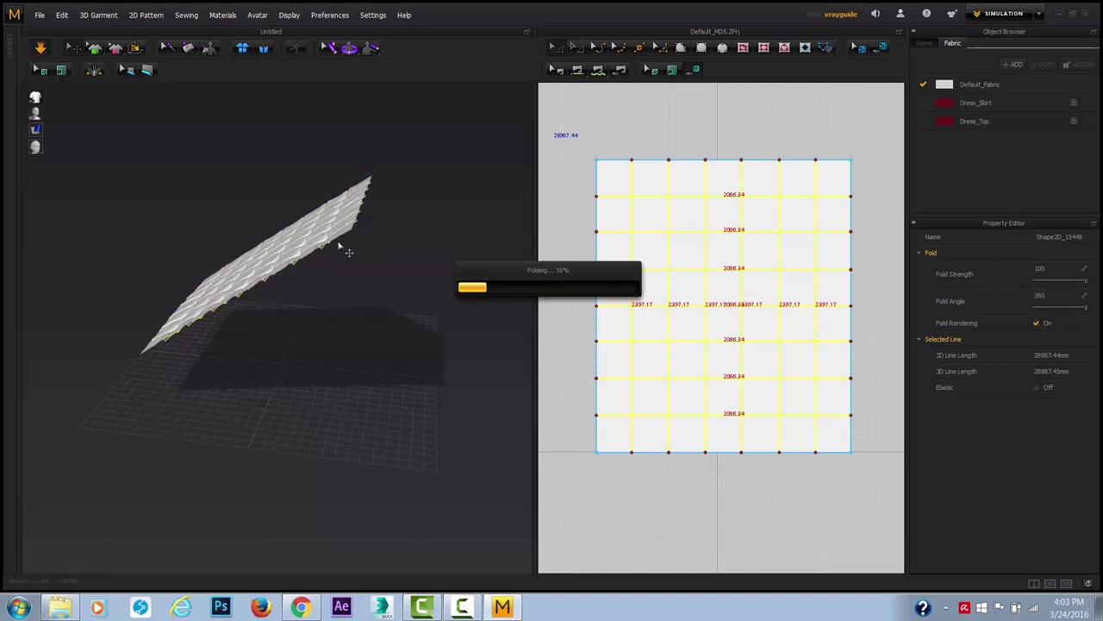
{"action": "right_click_drag", "start_coordinate": [238, 326], "coordinate": [341, 298]}
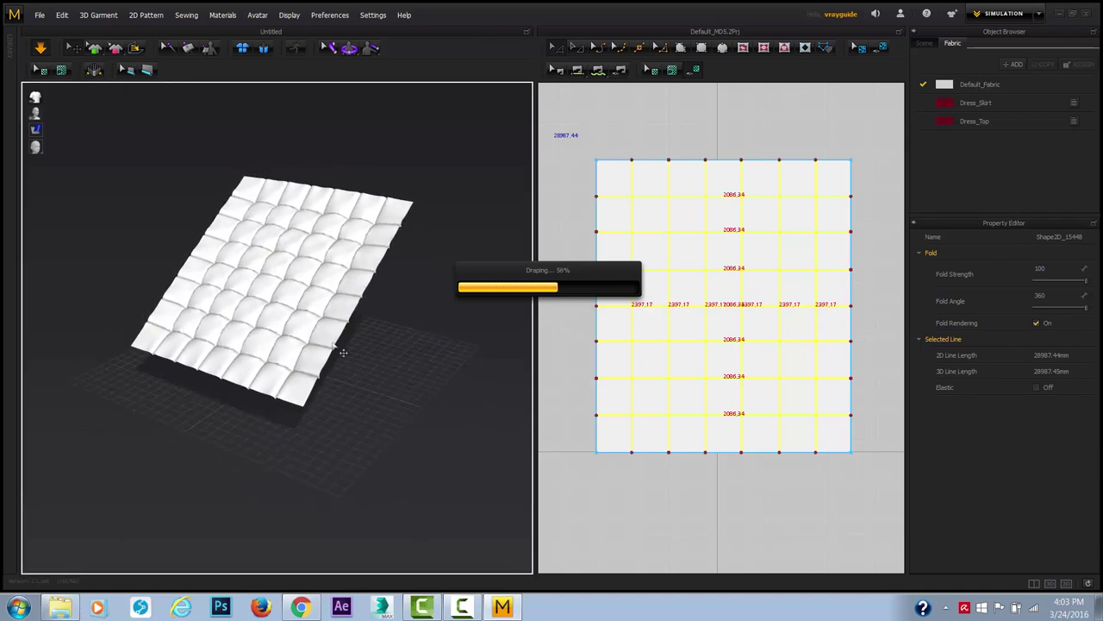
Let the draping simulation settle and examine the folded sheet's grid creases from several angles in 3D.
{"action": "scroll", "coordinate": [298, 393], "scroll_direction": "down", "scroll_amount": 1}
{"action": "scroll", "coordinate": [306, 401], "scroll_direction": "up", "scroll_amount": 6}
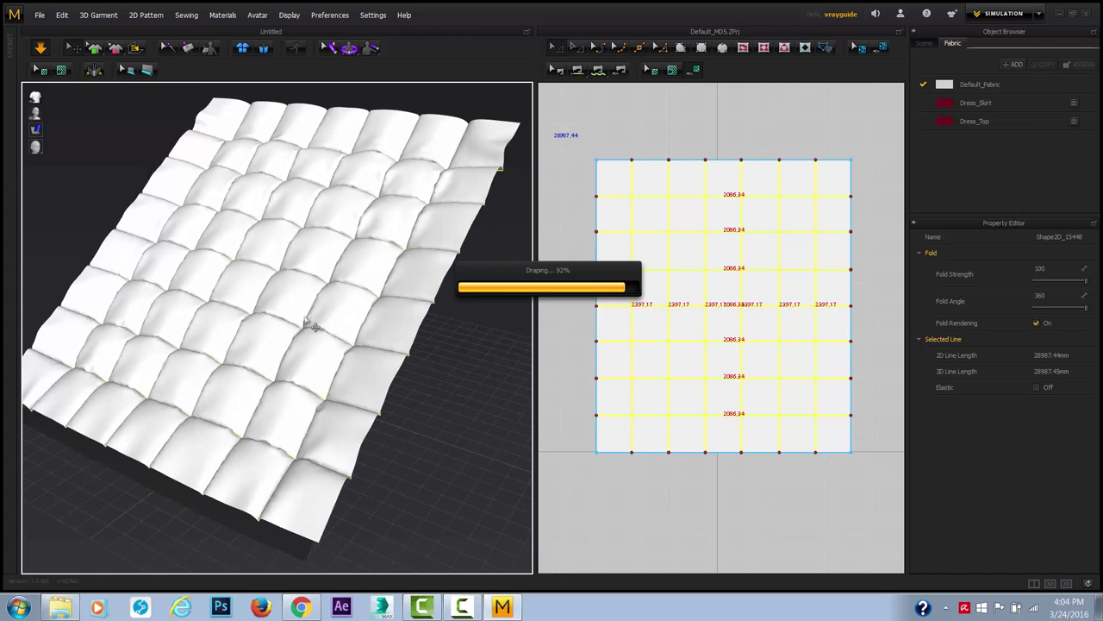
{"action": "key", "text": "space"}
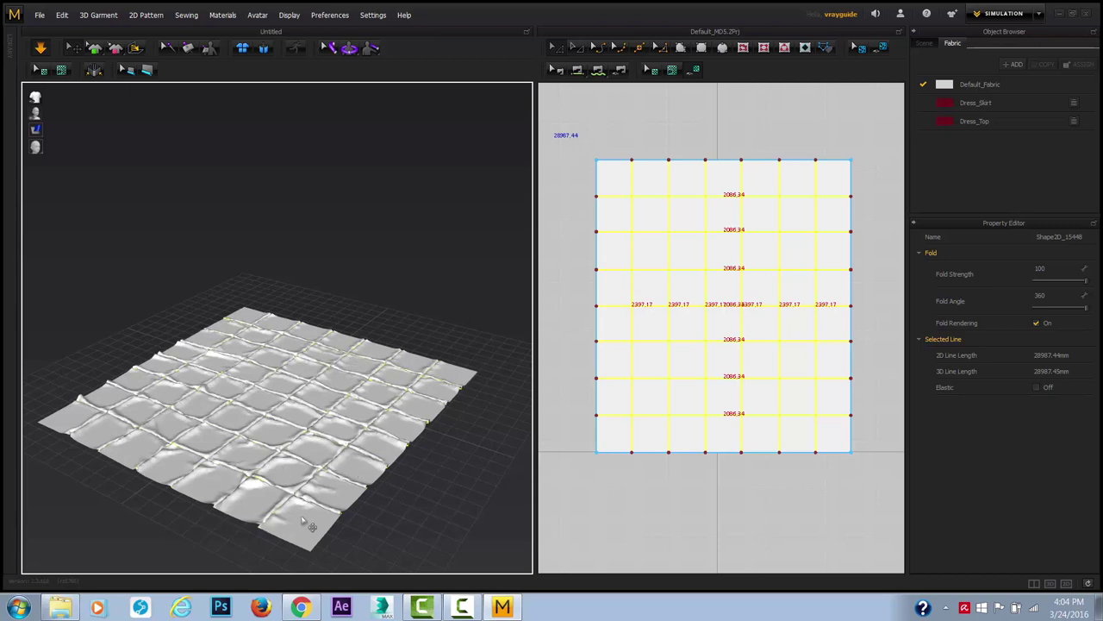
{"action": "middle_click_drag", "start_coordinate": [301, 514], "coordinate": [334, 433]}
{"action": "scroll", "coordinate": [308, 426], "scroll_direction": "down", "scroll_amount": 1}
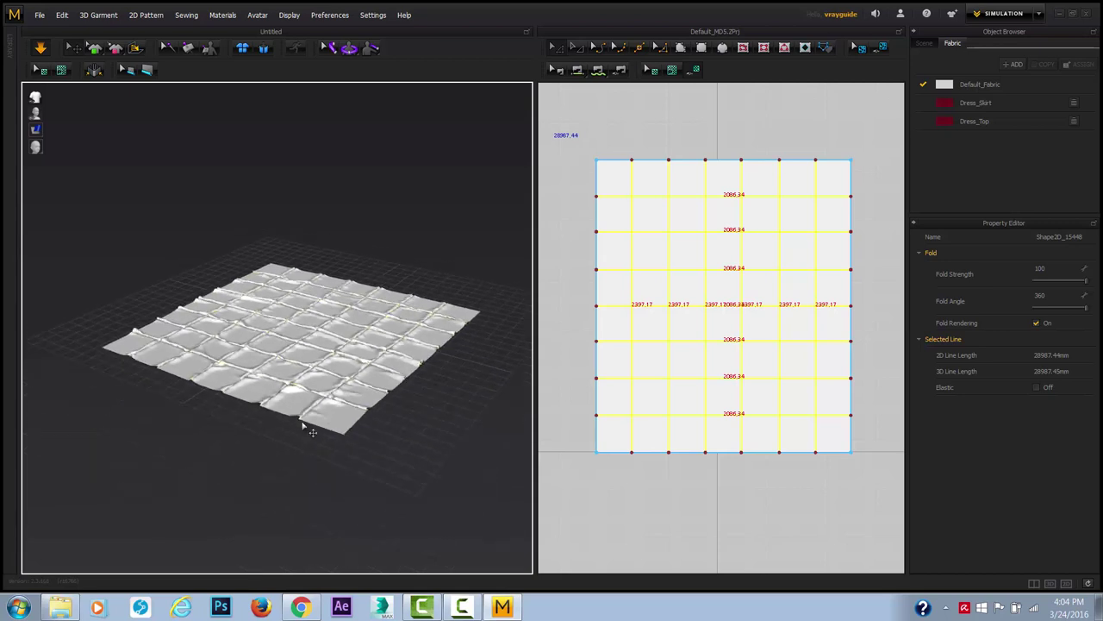
{"action": "scroll", "coordinate": [308, 437], "scroll_direction": "up", "scroll_amount": 5}
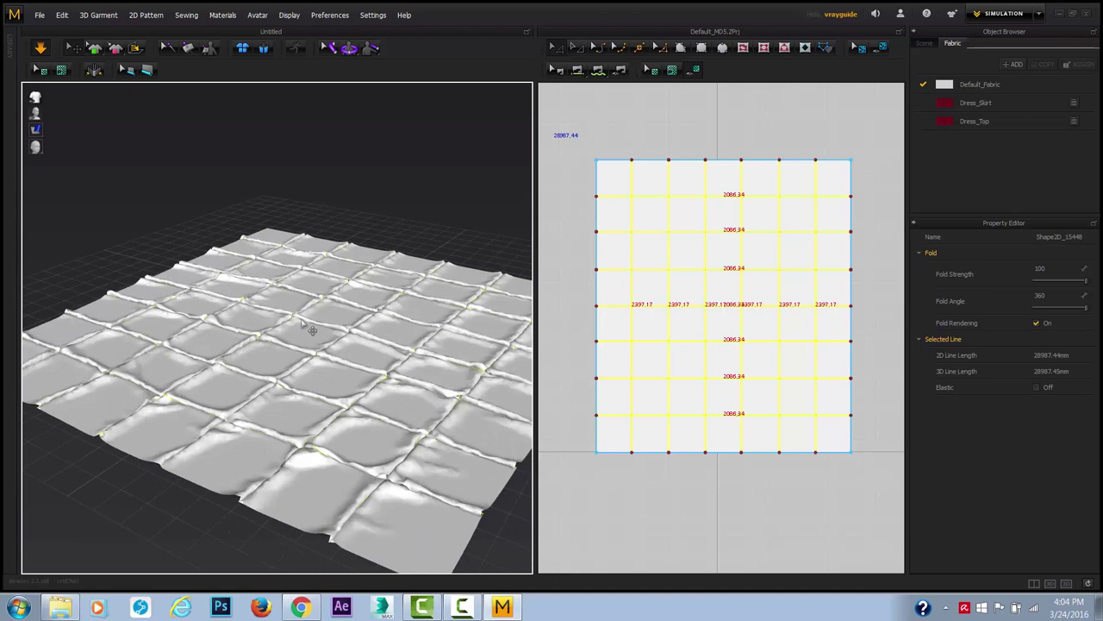
{"action": "right_click_drag", "start_coordinate": [244, 388], "coordinate": [352, 401]}
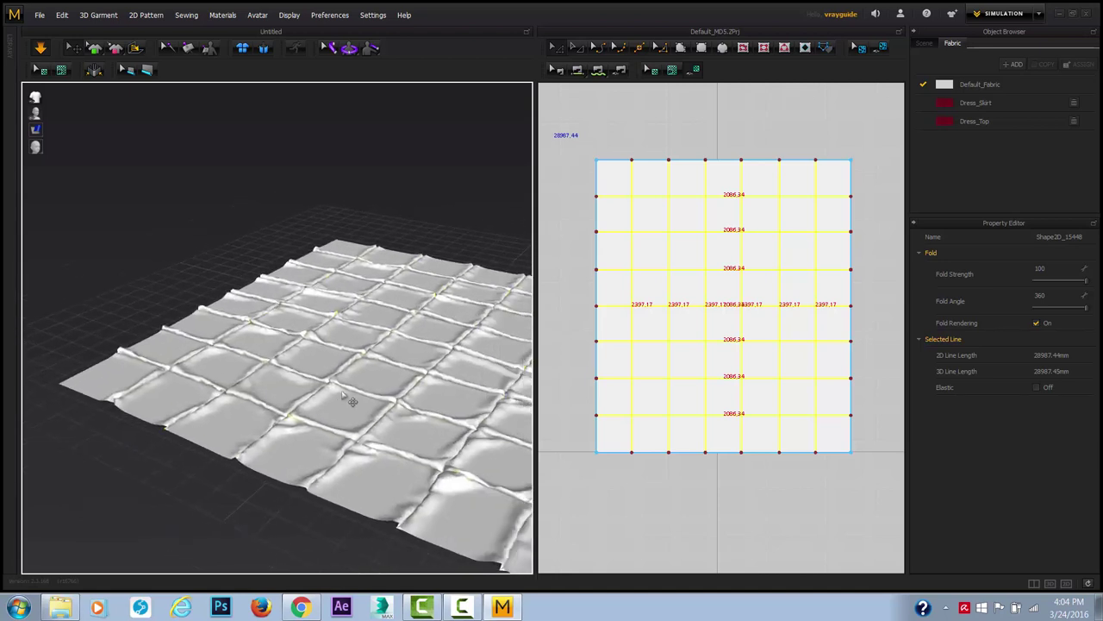
Select the whole sheet, including its outline and all internal grid lines.
{"action": "left_click", "coordinate": [632, 138]}
{"action": "left_click", "coordinate": [614, 166]}
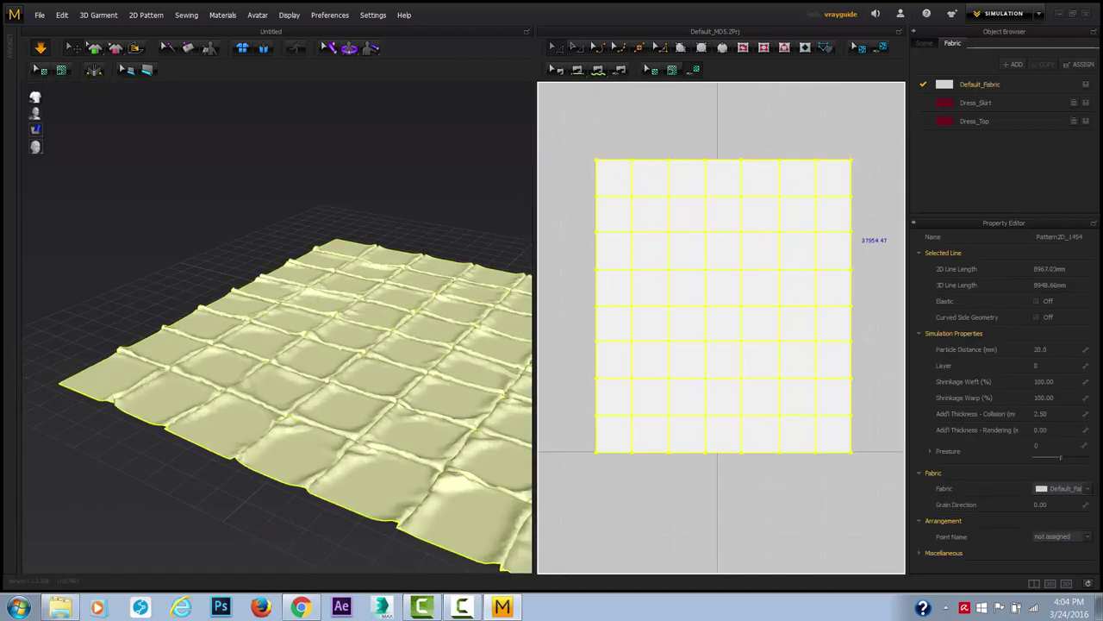
{"action": "right_click_drag", "start_coordinate": [517, 383], "coordinate": [353, 327]}
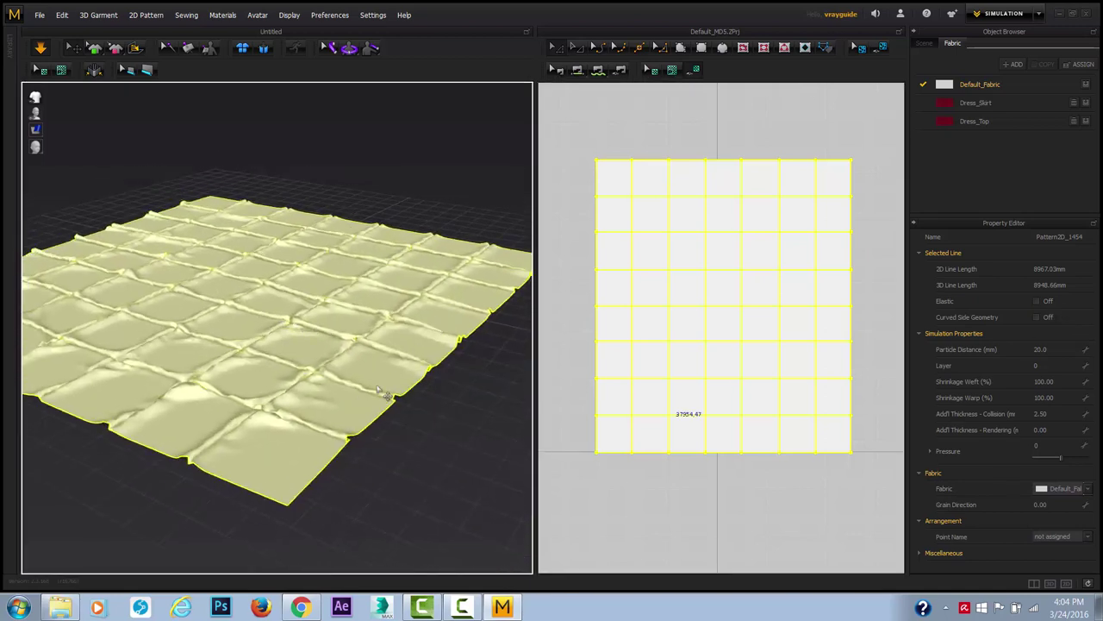
{"action": "mouse_move", "coordinate": [408, 388]}
{"action": "middle_mouse_down"}
{"action": "mouse_move", "coordinate": [420, 388]}
{"action": "mouse_move", "coordinate": [381, 405]}
{"action": "mouse_move", "coordinate": [410, 409]}
{"action": "middle_mouse_up"}
{"action": "scroll", "coordinate": [484, 377], "scroll_direction": "down", "scroll_amount": 2}
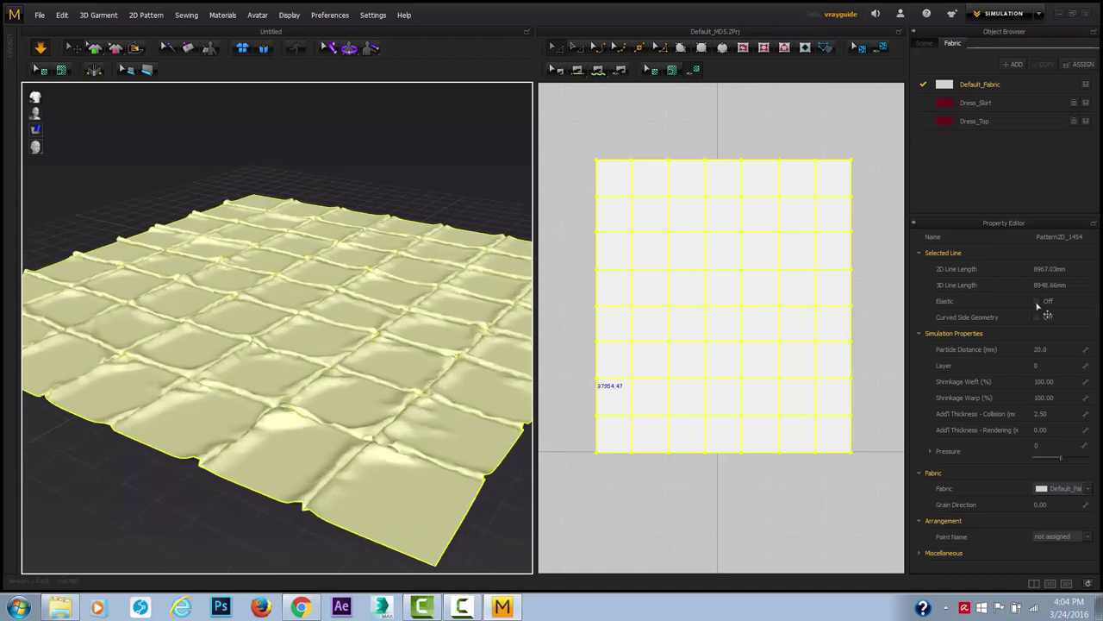
Turn on Elastic for the selected lines and try a Strength of 59 with a Ratio of 153.
{"action": "left_click", "coordinate": [1038, 303]}
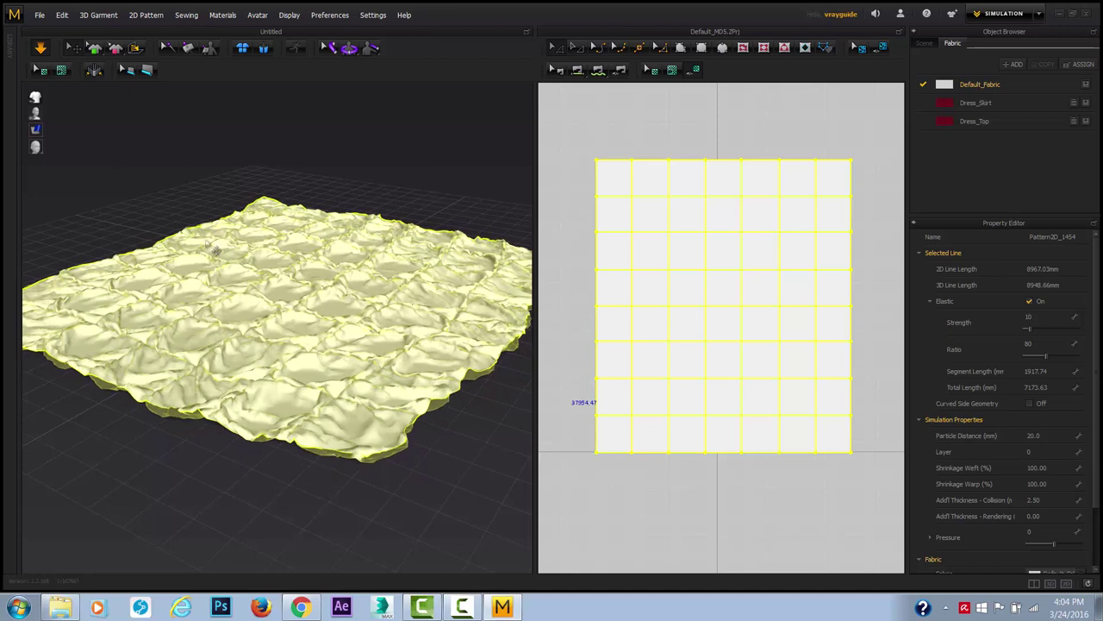
{"action": "scroll", "coordinate": [314, 355], "scroll_direction": "down", "scroll_amount": 1}
{"action": "scroll", "coordinate": [330, 380], "scroll_direction": "up", "scroll_amount": 3}
{"action": "left_click_drag", "start_coordinate": [1034, 331], "coordinate": [1042, 362]}
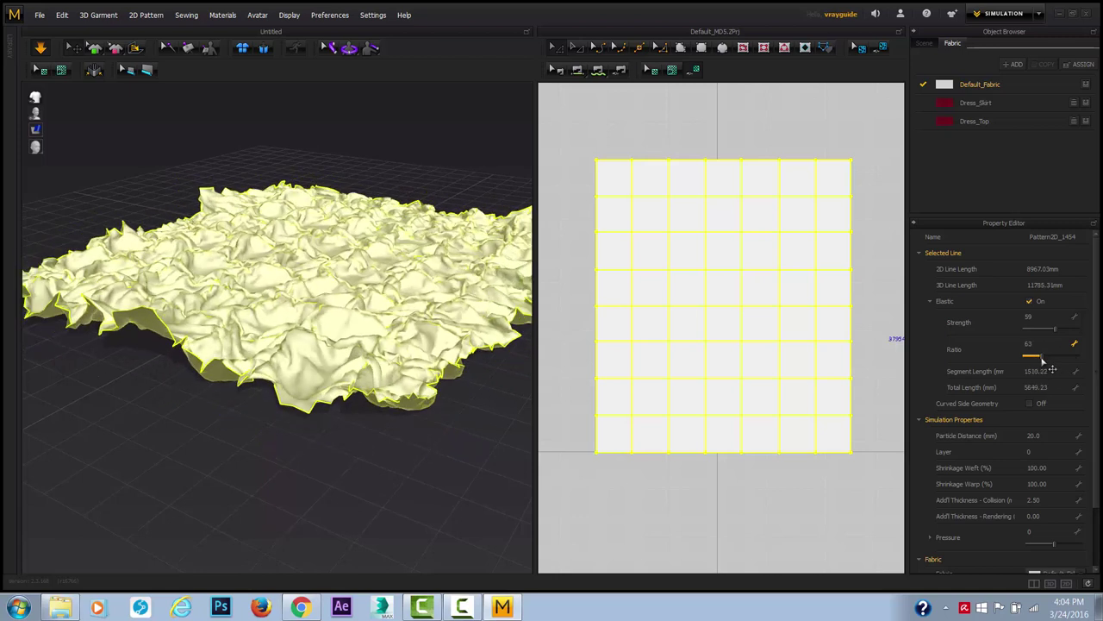
{"action": "left_click", "coordinate": [1066, 360]}
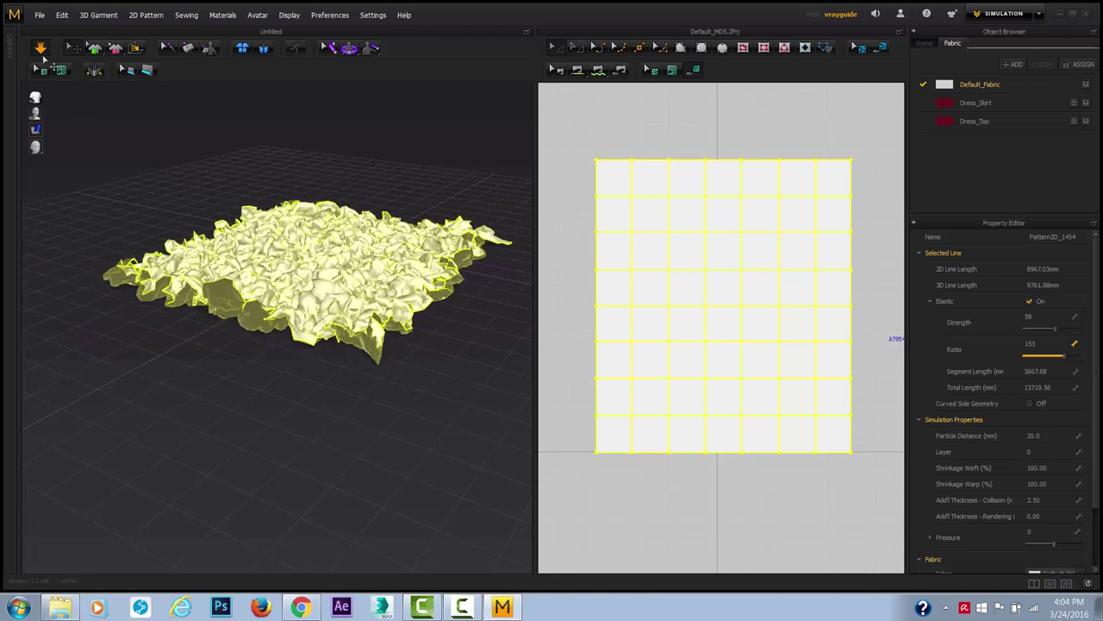
Reset the crumpled sheet's 3D arrangement and, after trying Elastic Strength 79 and Ratio 108, turn Elastic off.
{"action": "left_click", "coordinate": [326, 248]}
{"action": "right_click", "coordinate": [326, 250]}
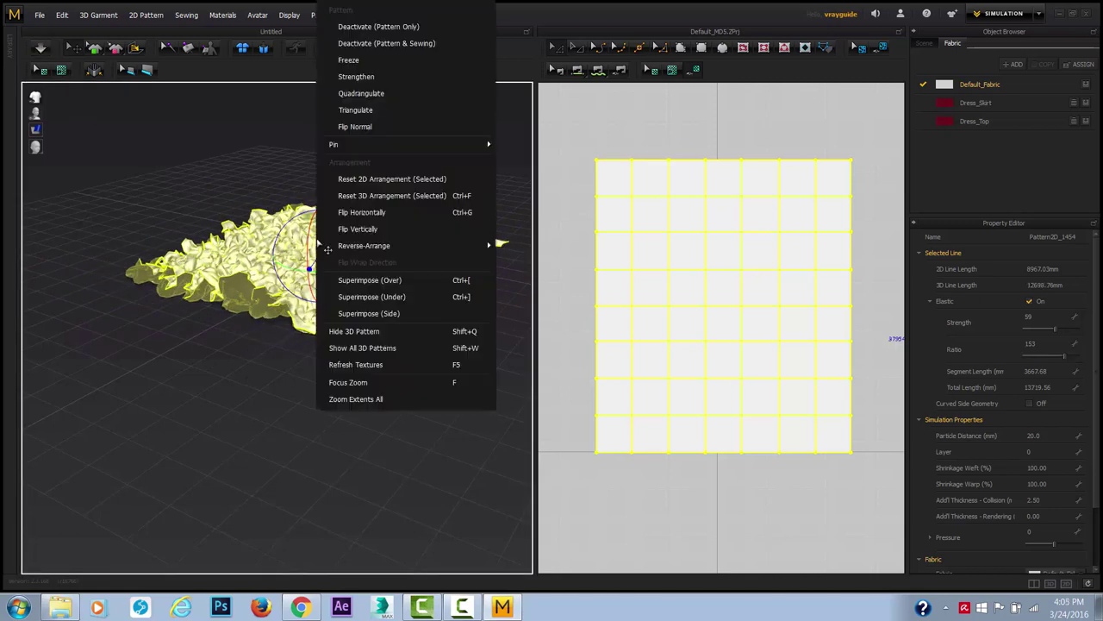
{"action": "left_click", "coordinate": [369, 195]}
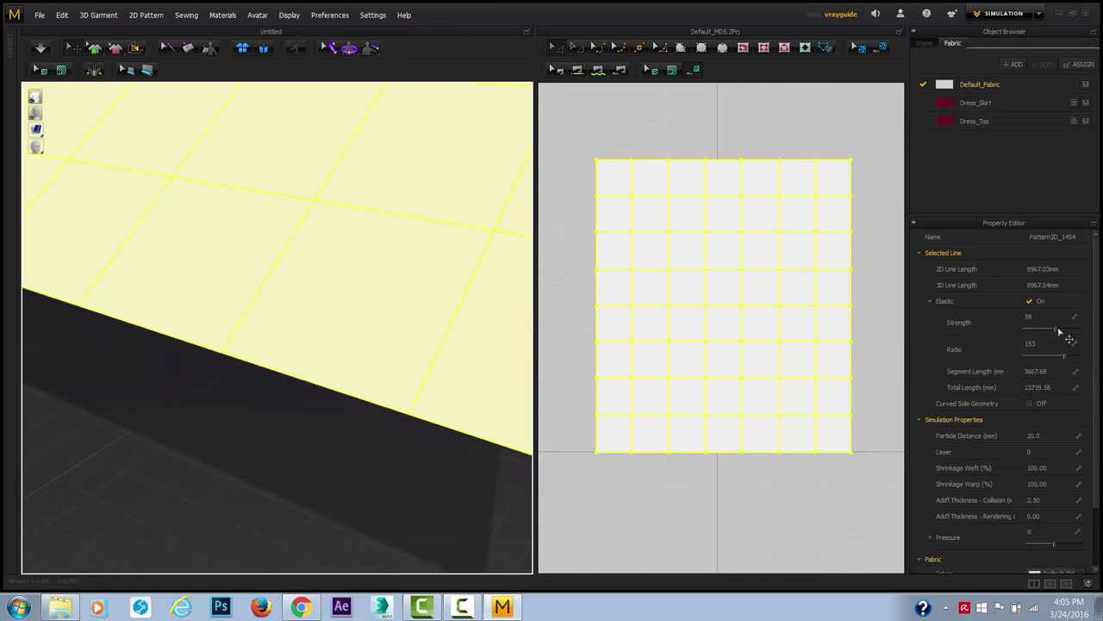
{"action": "left_click_drag", "start_coordinate": [1056, 329], "coordinate": [1053, 357]}
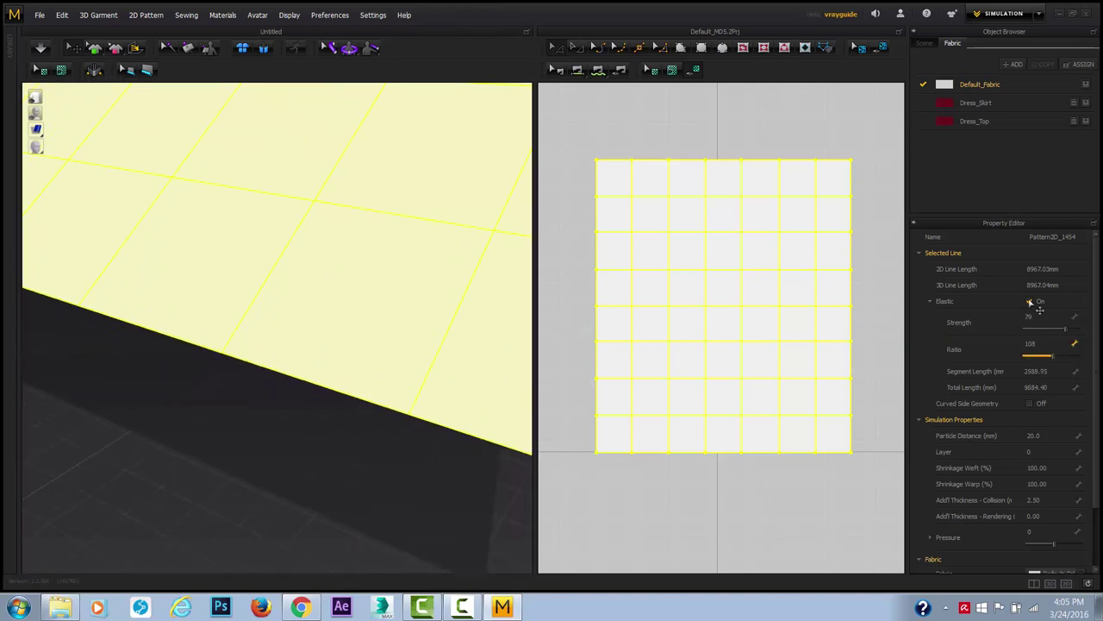
{"action": "left_click", "coordinate": [1030, 302]}
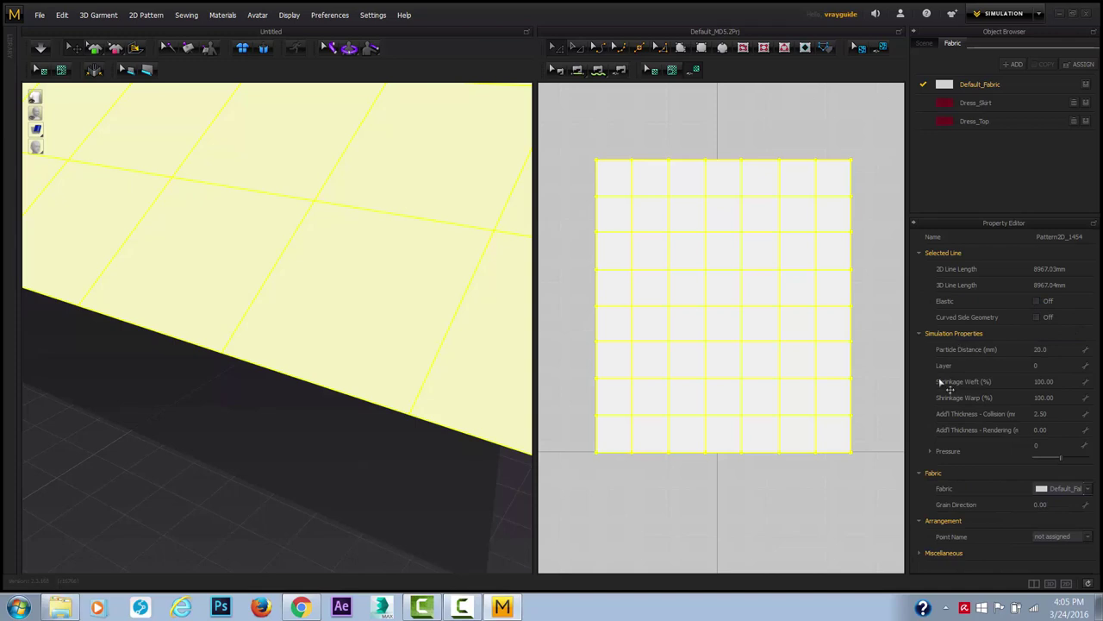
Run the simulation again to drape the sheet without elastic and check its folded grid in 3D.
{"action": "key", "text": "space"}
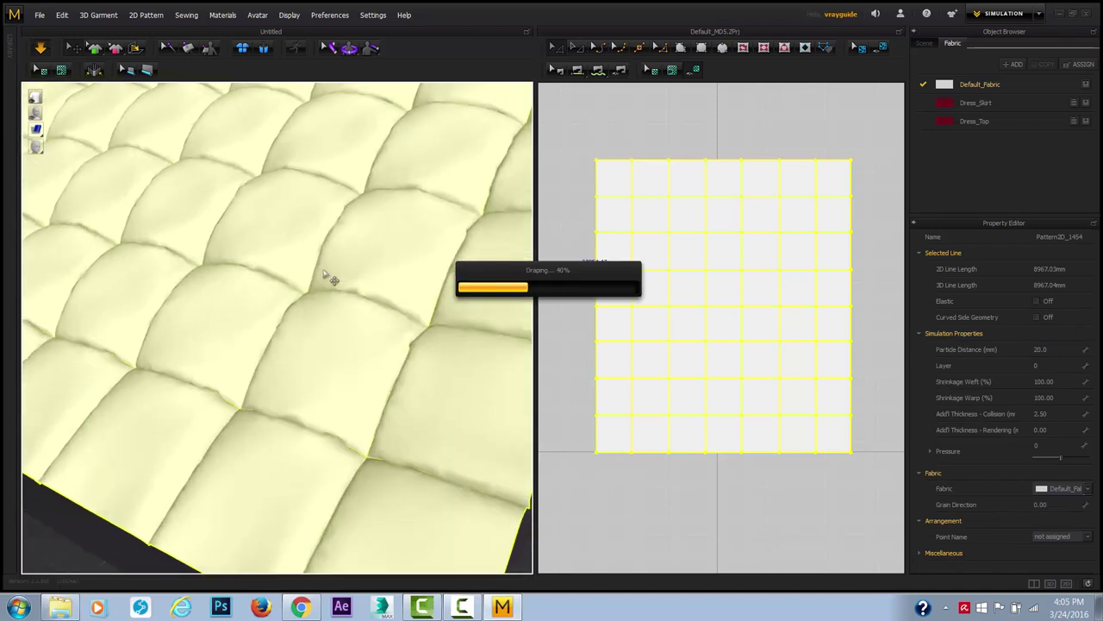
{"action": "scroll", "coordinate": [326, 269], "scroll_direction": "up", "scroll_amount": 2}
{"action": "scroll", "coordinate": [341, 241], "scroll_direction": "down", "scroll_amount": 6}
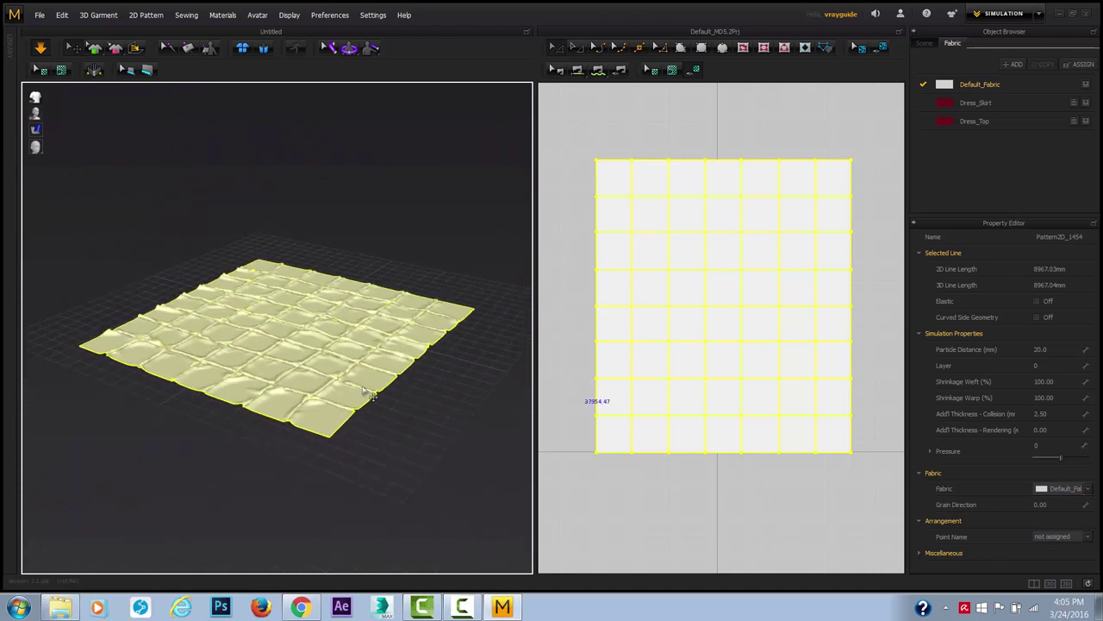
{"action": "scroll", "coordinate": [367, 393], "scroll_direction": "up", "scroll_amount": 5}
{"action": "scroll", "coordinate": [337, 344], "scroll_direction": "down", "scroll_amount": 2}
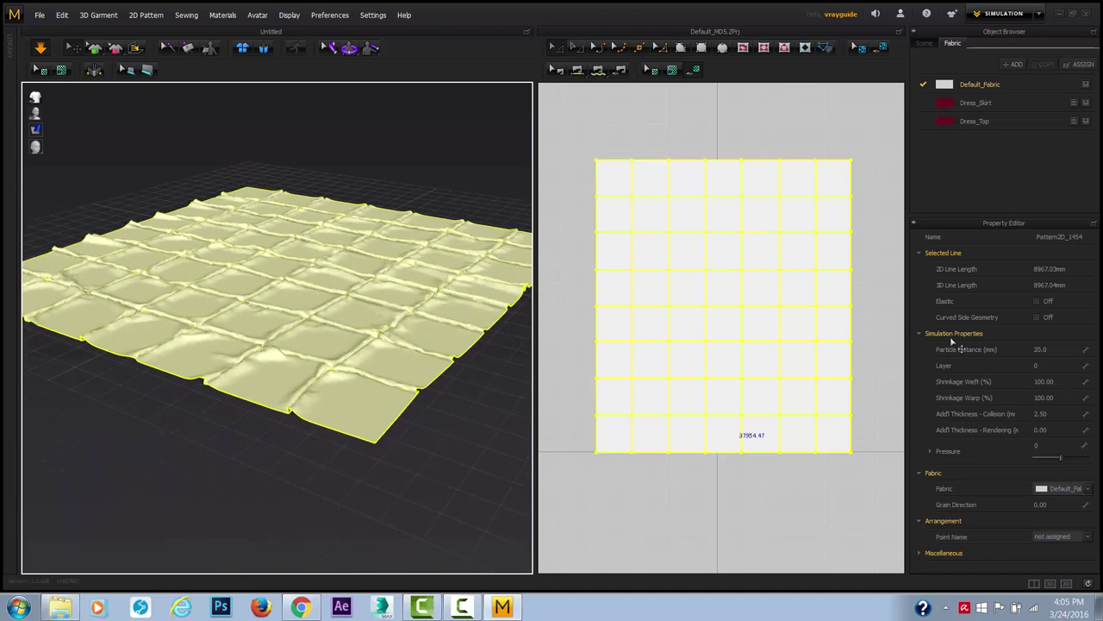
Set the sheet's Shrinkage Weft and Shrinkage Warp both to 90% while the simulation is running.
{"action": "left_click", "coordinate": [1043, 382]}
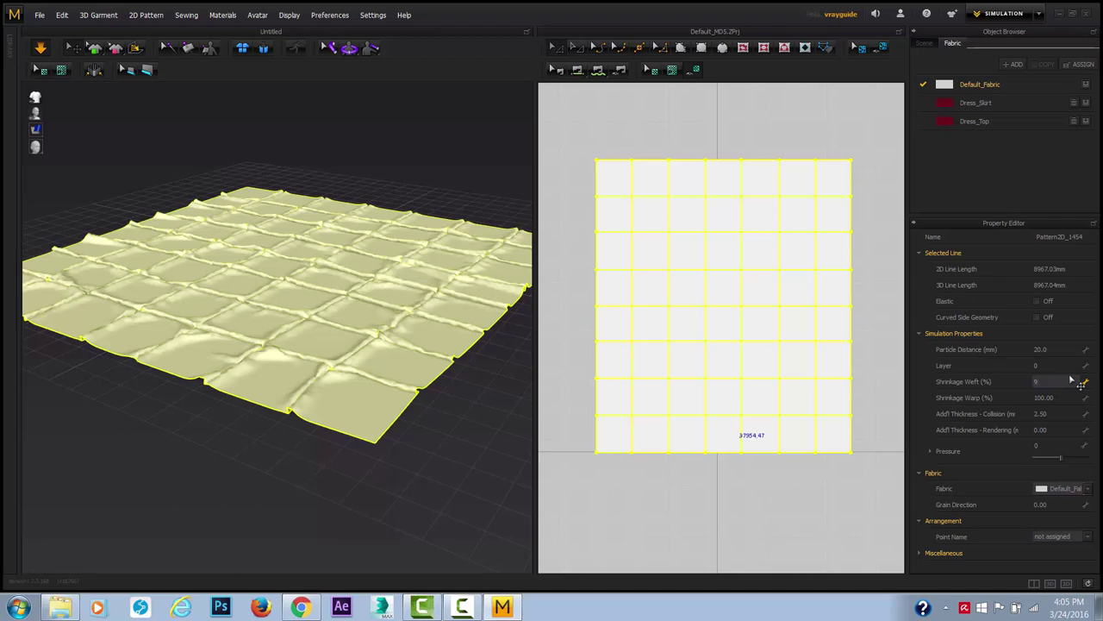
{"action": "key", "text": "Return"}
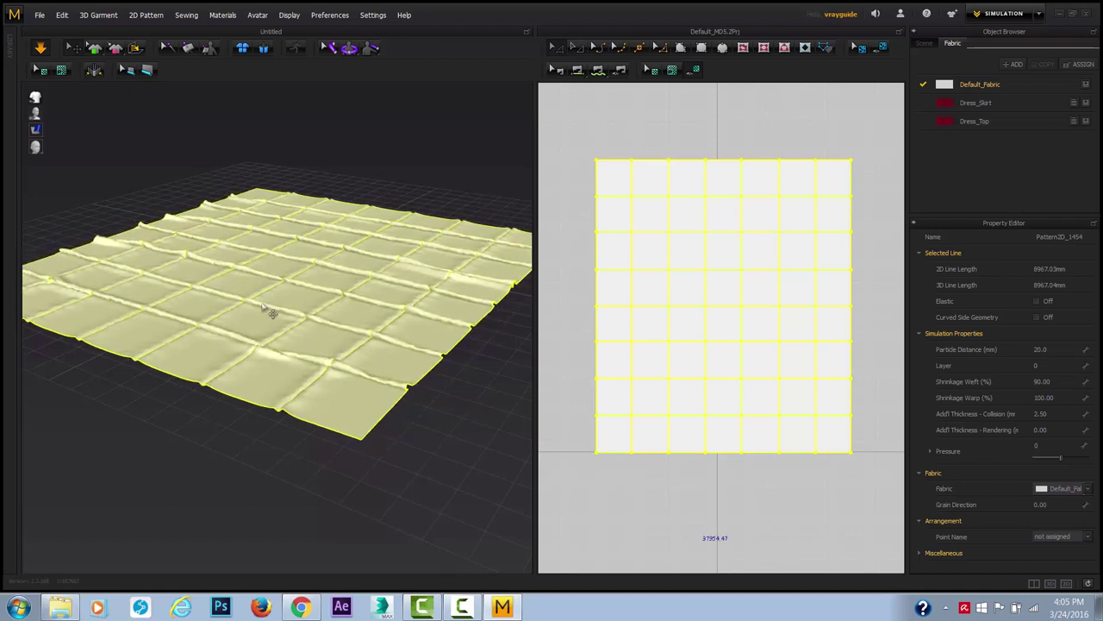
{"action": "middle_click_drag", "start_coordinate": [375, 433], "coordinate": [427, 442]}
{"action": "right_click_drag", "start_coordinate": [429, 445], "coordinate": [399, 448]}
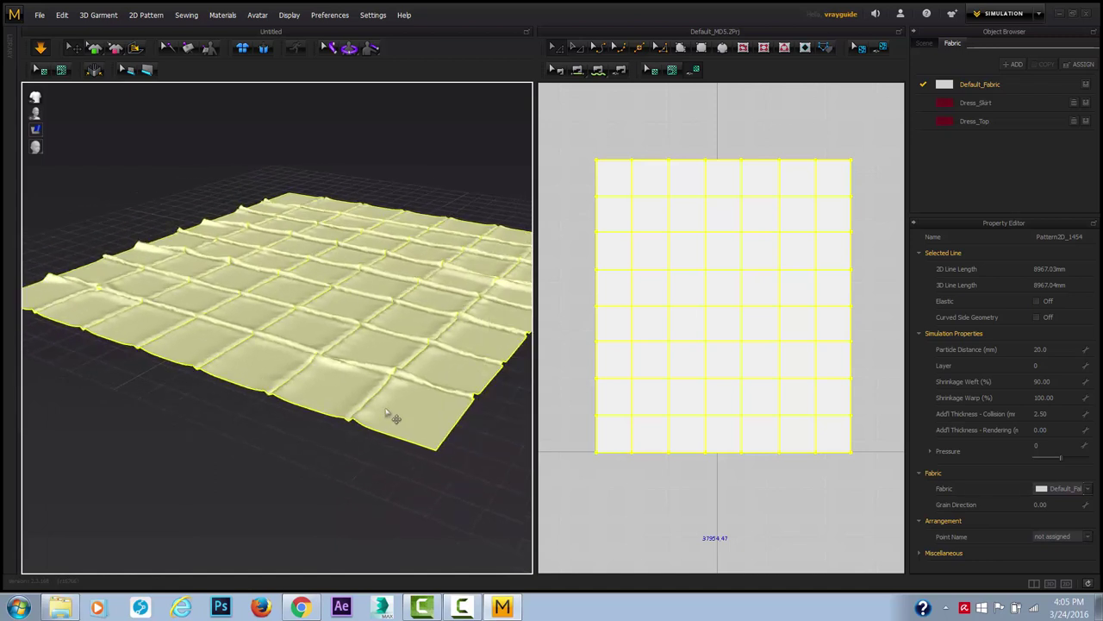
{"action": "left_click", "coordinate": [1044, 397]}
{"action": "left_click", "coordinate": [1050, 398]}
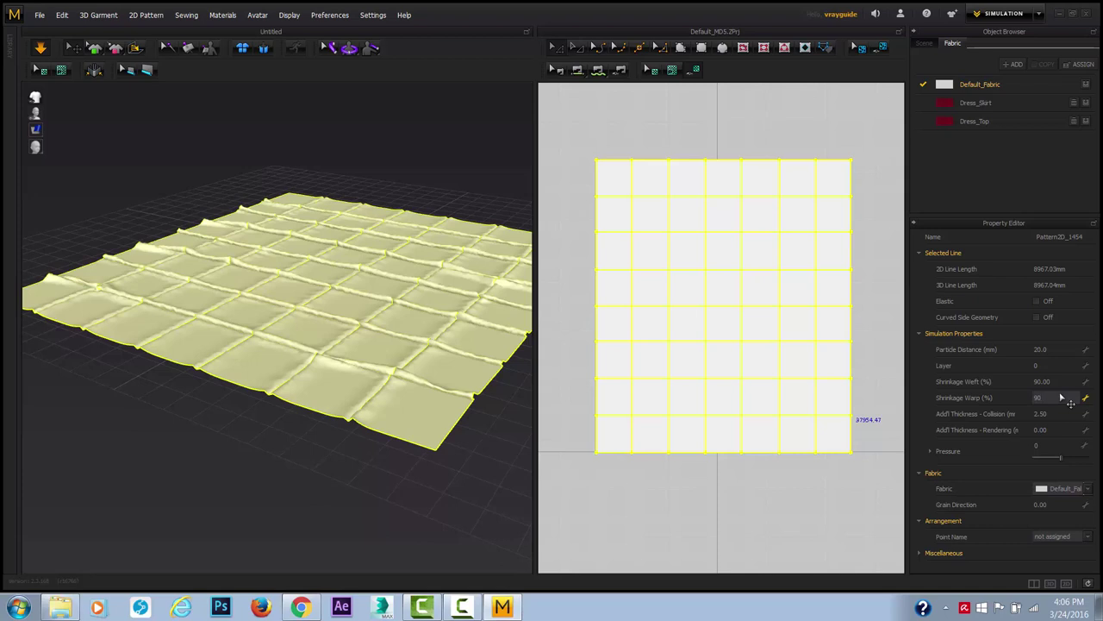
{"action": "key", "text": "Return"}
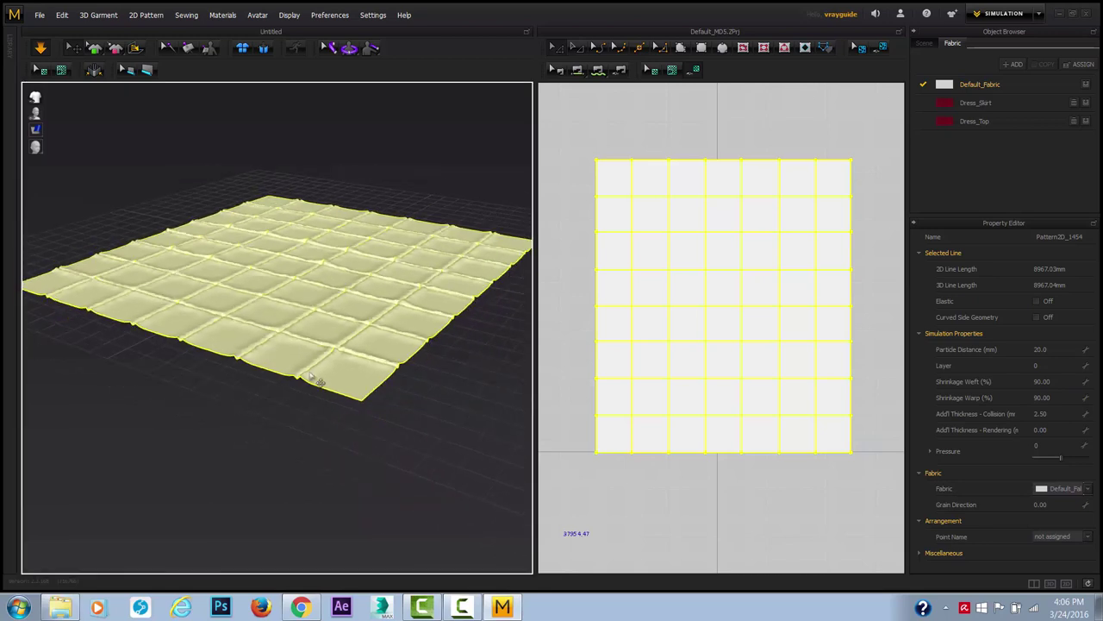
Try an additional collision thickness of 10 mm on the sheet and return it to 2.50 mm.
{"action": "left_click", "coordinate": [1038, 414]}
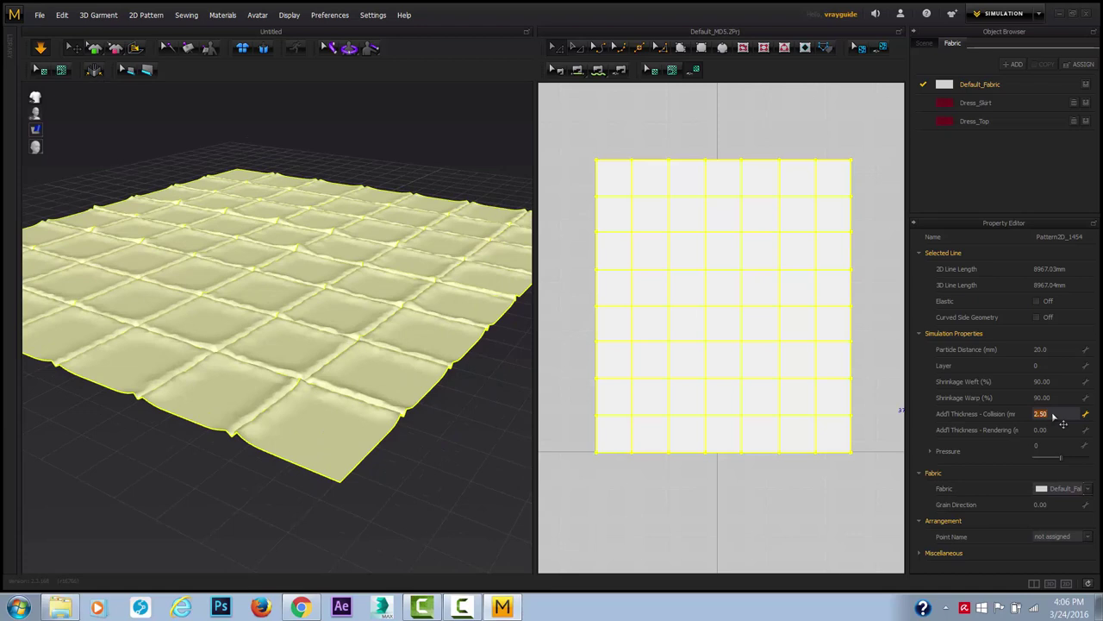
{"action": "type", "text": "10"}
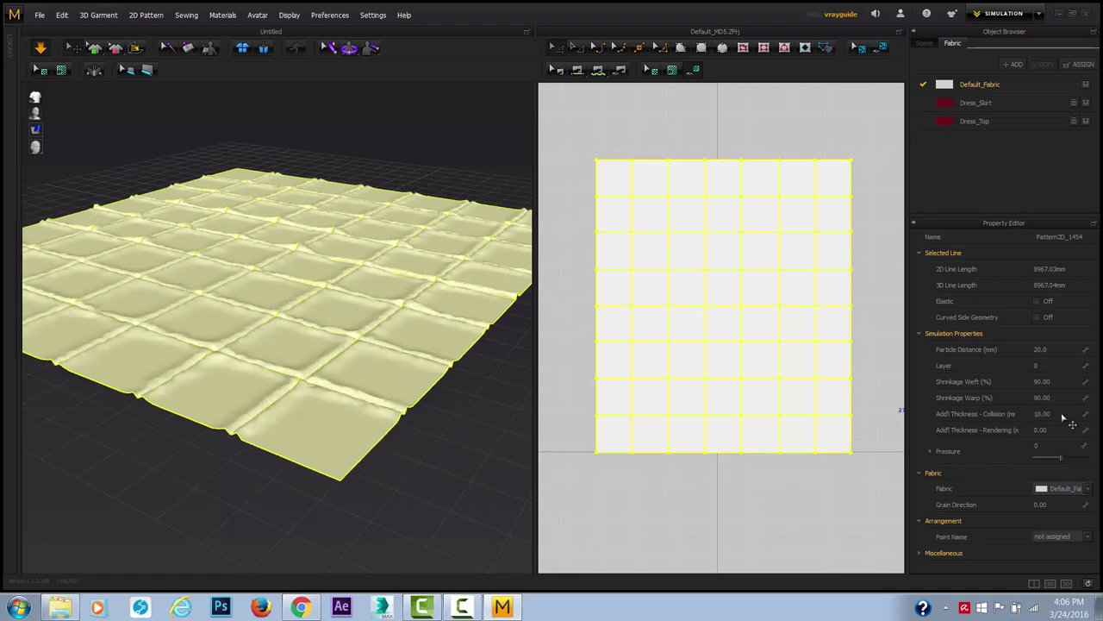
{"action": "key", "text": "Return"}
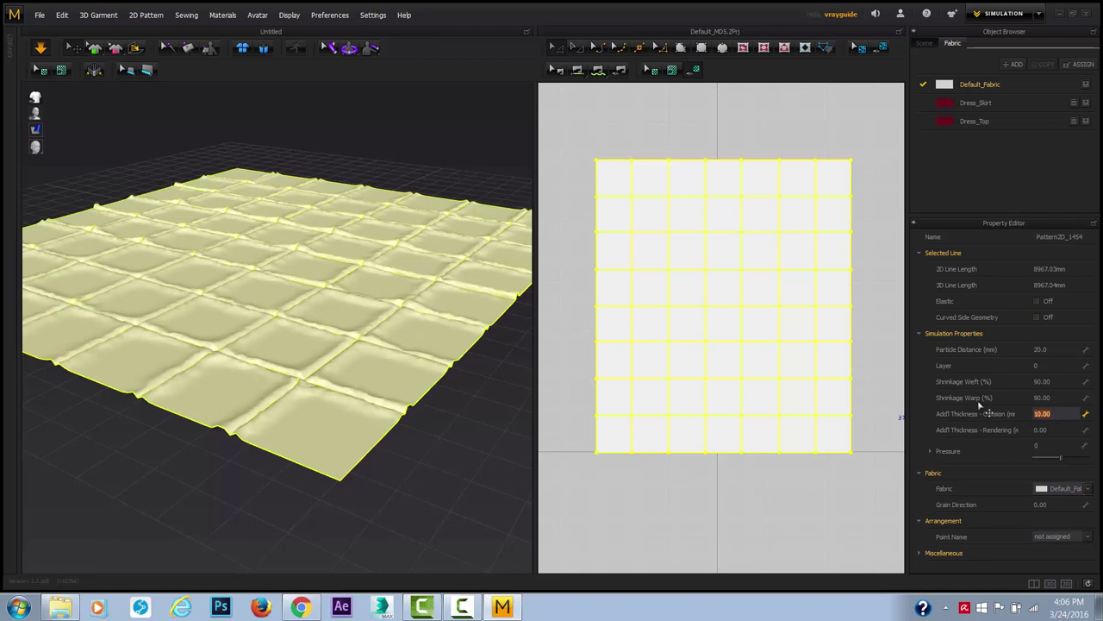
{"action": "key", "text": "Return"}
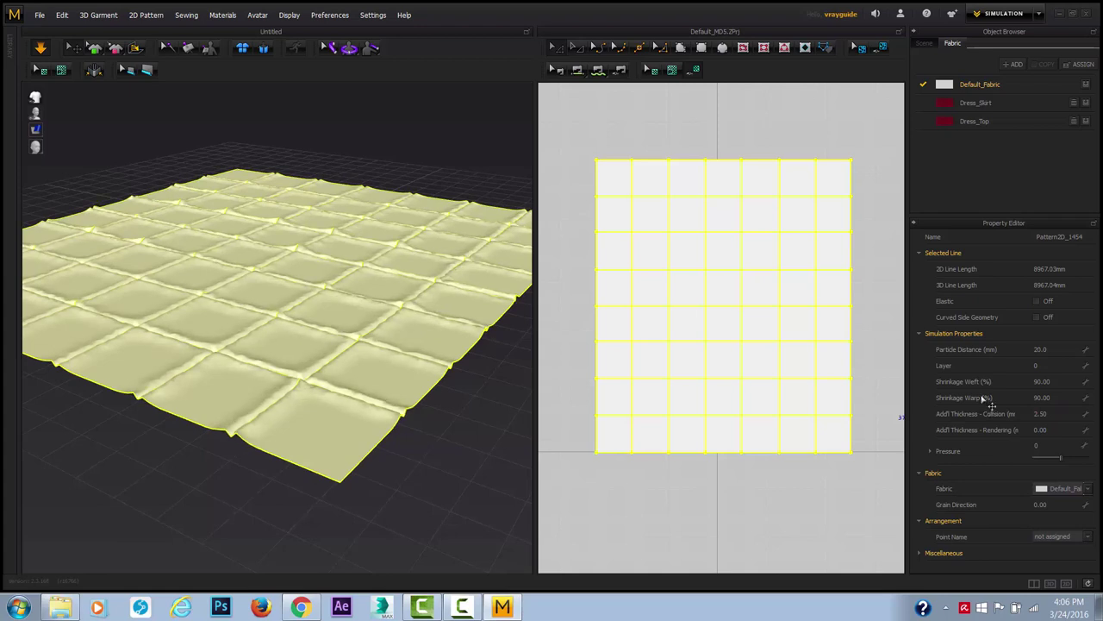
Check the sheet's additional rendering thickness and expand its Miscellaneous properties to view the mesh details.
{"action": "left_click", "coordinate": [1042, 430]}
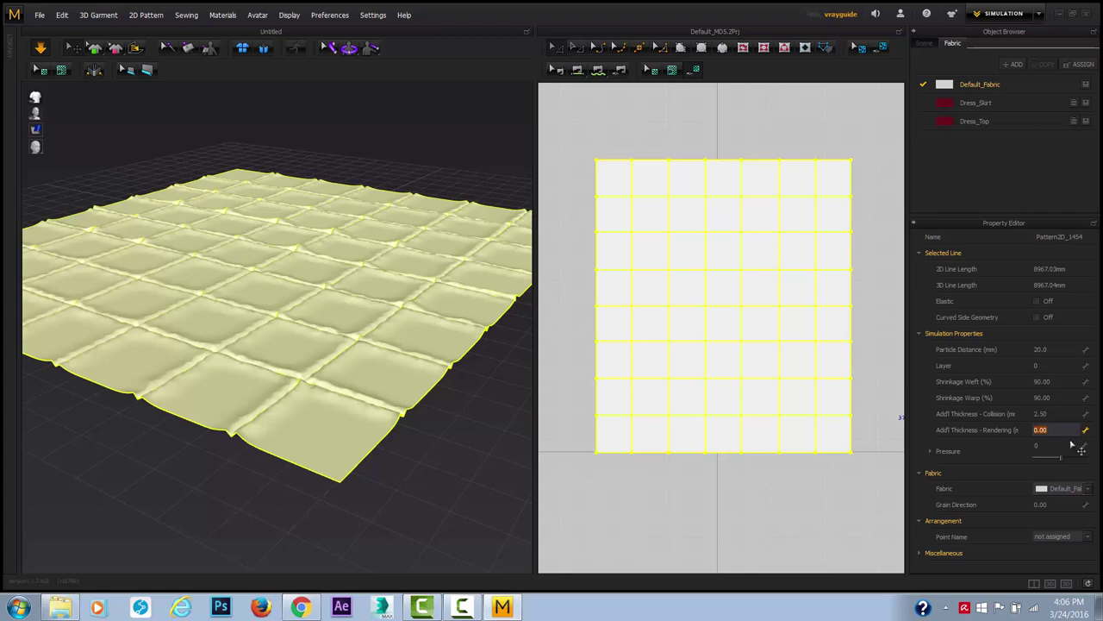
{"action": "key", "text": "Return"}
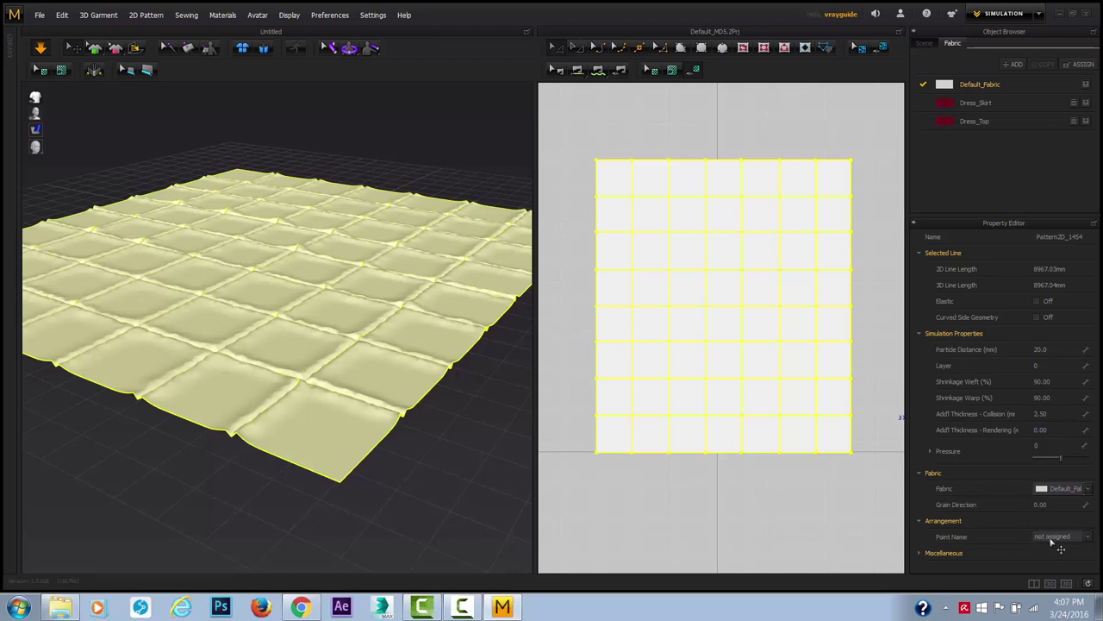
{"action": "left_click", "coordinate": [920, 554]}
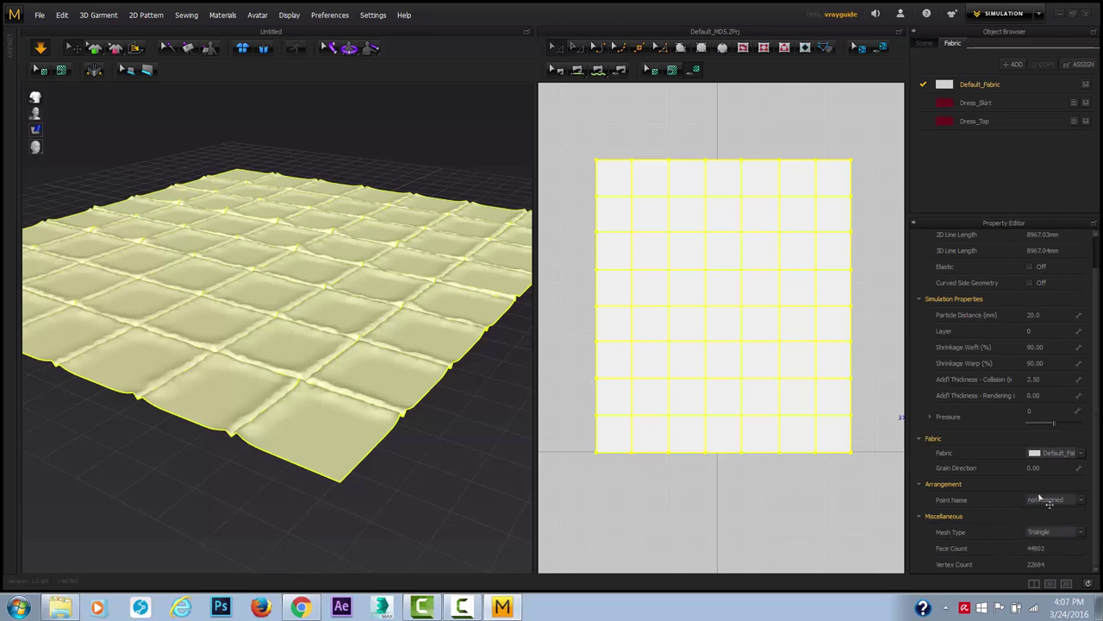
Select Default_Fabric, set its front color's Ambient Intensity to 57, and look at the specular color settings.
{"action": "left_click", "coordinate": [992, 86]}
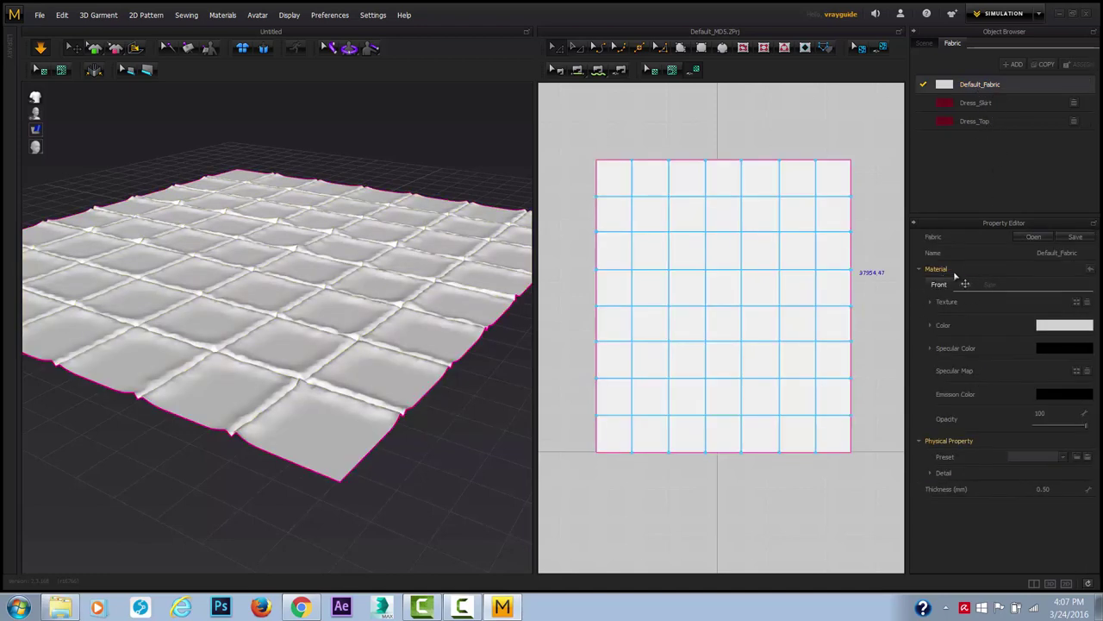
{"action": "left_click", "coordinate": [859, 330]}
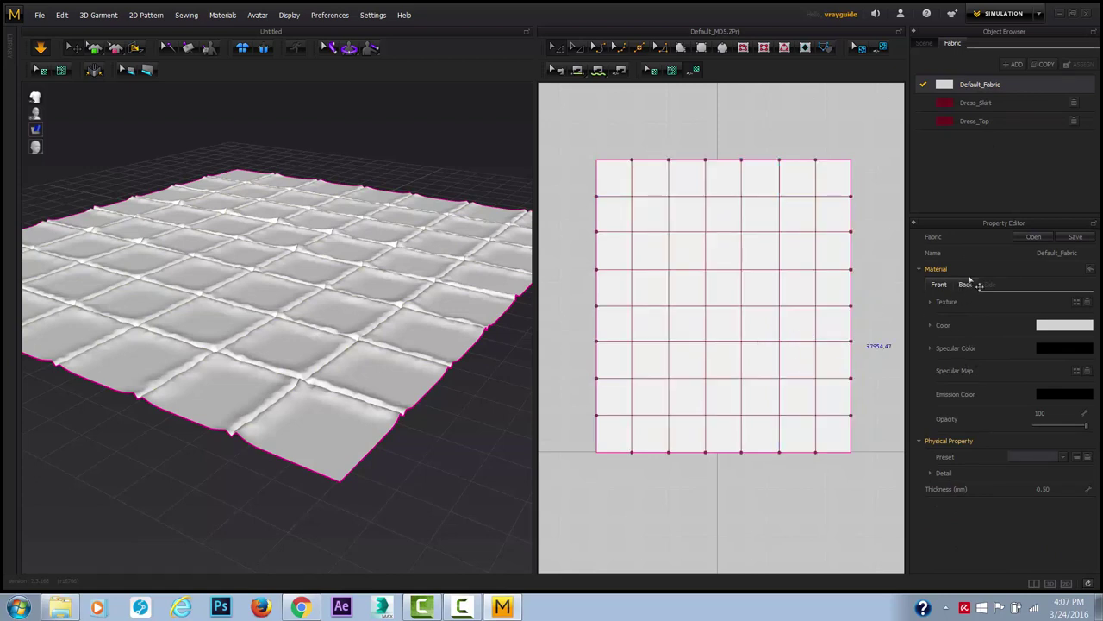
{"action": "left_click", "coordinate": [930, 325]}
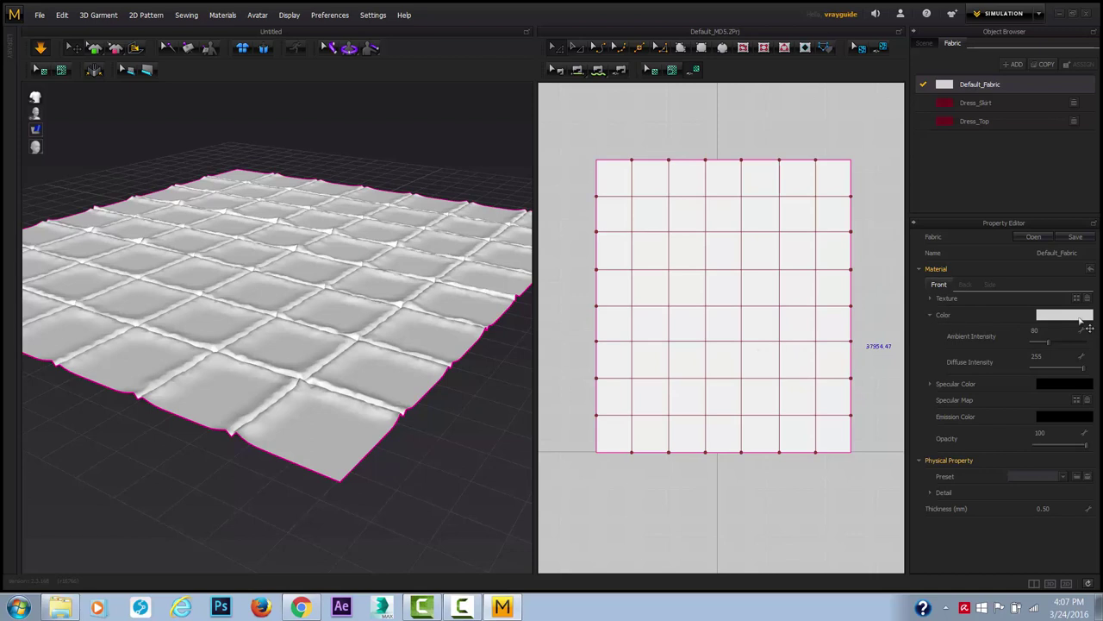
{"action": "mouse_move", "coordinate": [1066, 343]}
{"action": "left_mouse_down"}
{"action": "mouse_move", "coordinate": [1044, 343]}
{"action": "mouse_move", "coordinate": [1059, 370]}
{"action": "mouse_move", "coordinate": [1088, 372]}
{"action": "left_mouse_up"}
{"action": "left_click", "coordinate": [931, 386]}
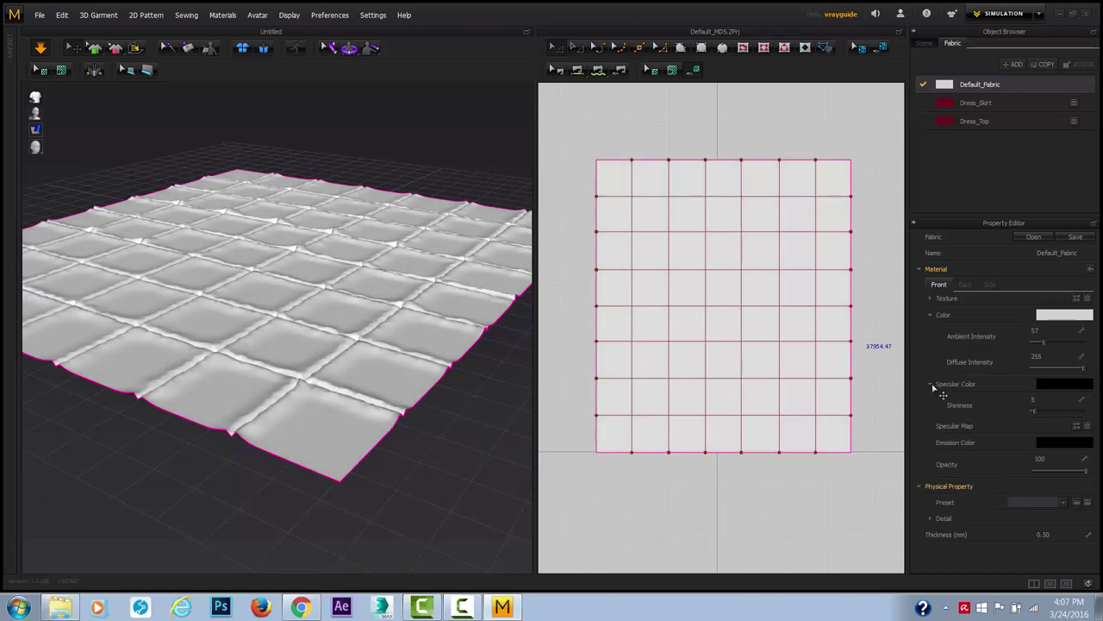
{"action": "left_click", "coordinate": [931, 385]}
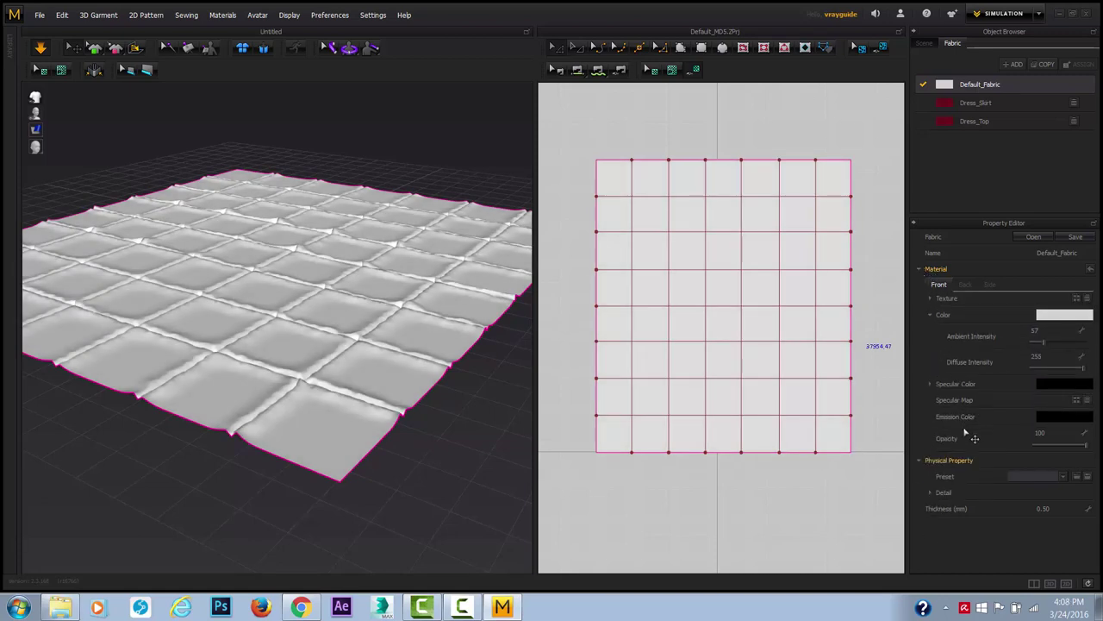
Apply the D_Cotton physical property preset to Default_Fabric and expand the preset's detail settings.
{"action": "left_click", "coordinate": [919, 269]}
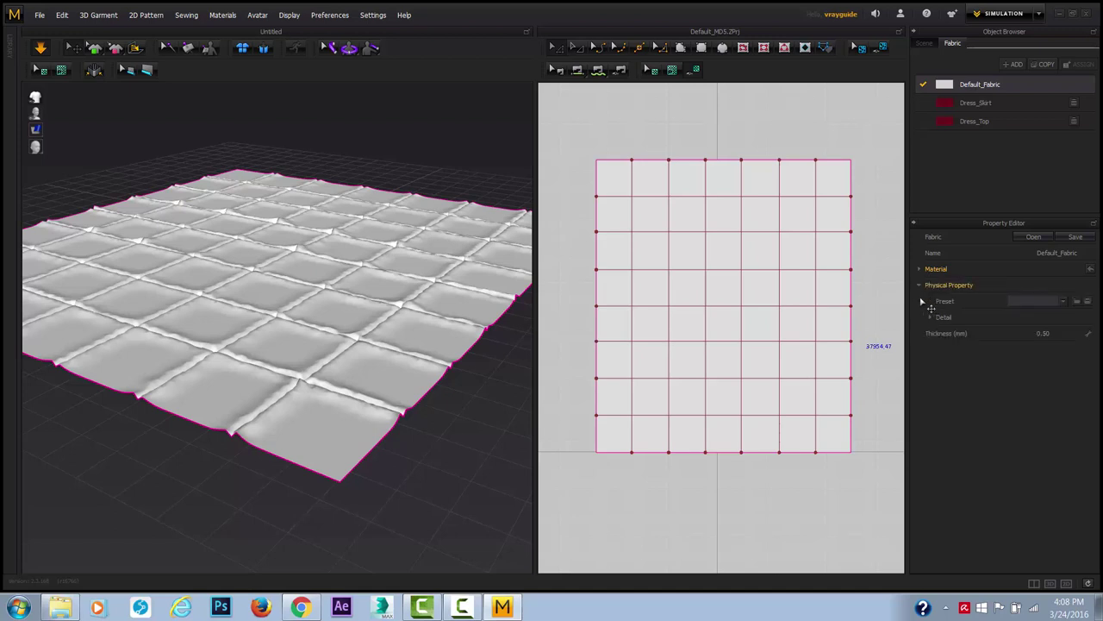
{"action": "left_click", "coordinate": [1061, 300]}
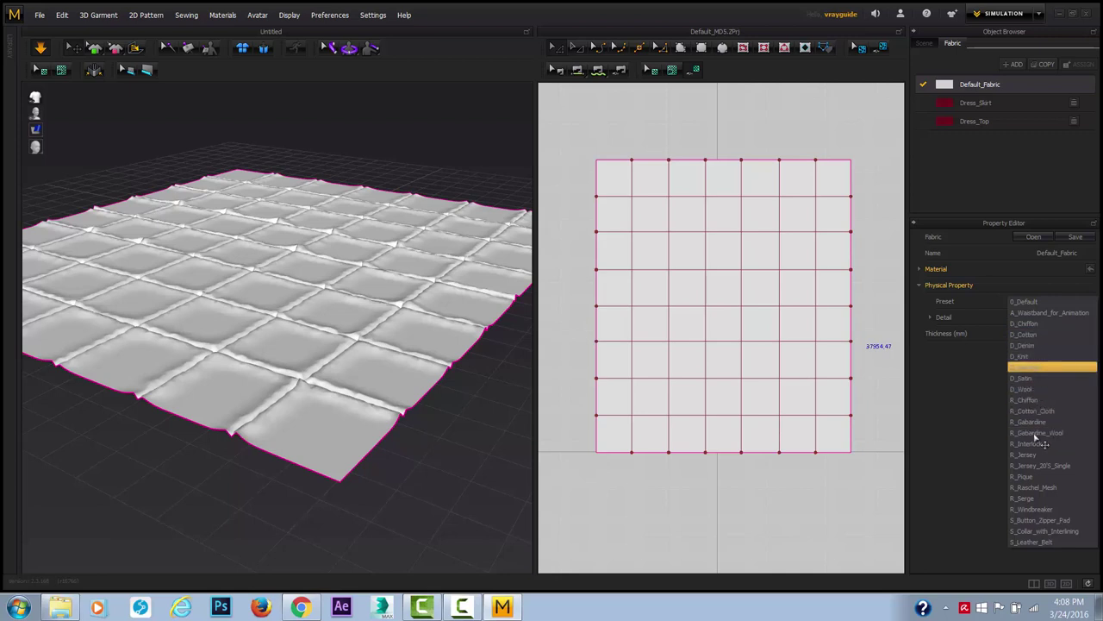
{"action": "left_click", "coordinate": [1039, 335]}
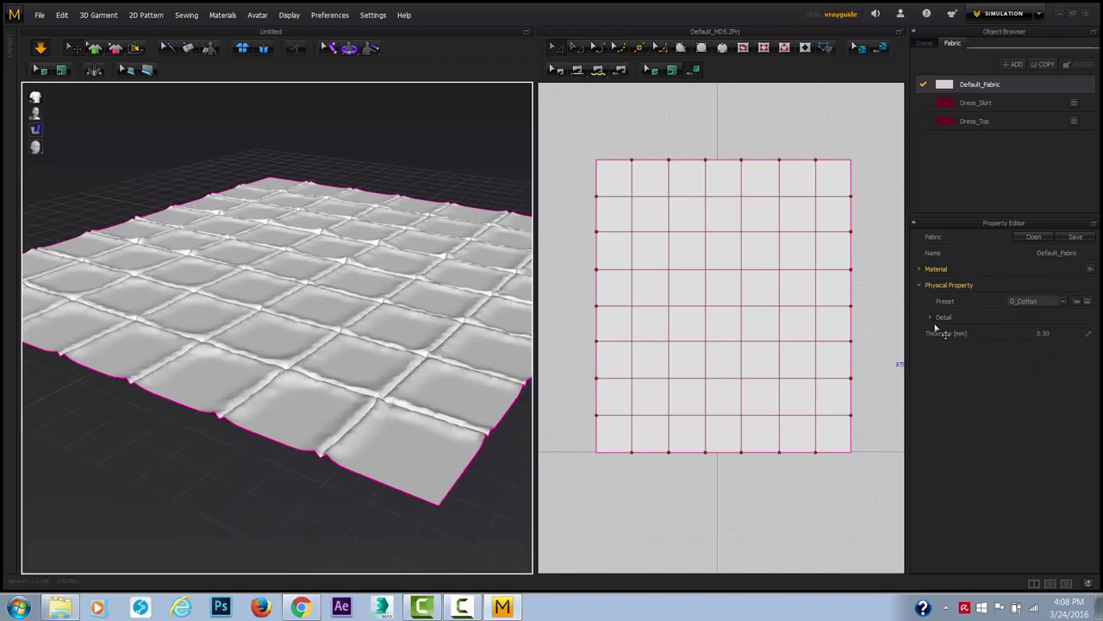
{"action": "left_click", "coordinate": [938, 319]}
Try the D_Knit preset, switch Default_Fabric to D_Denim and look through its detailed physical values.
{"action": "left_click", "coordinate": [1067, 278]}
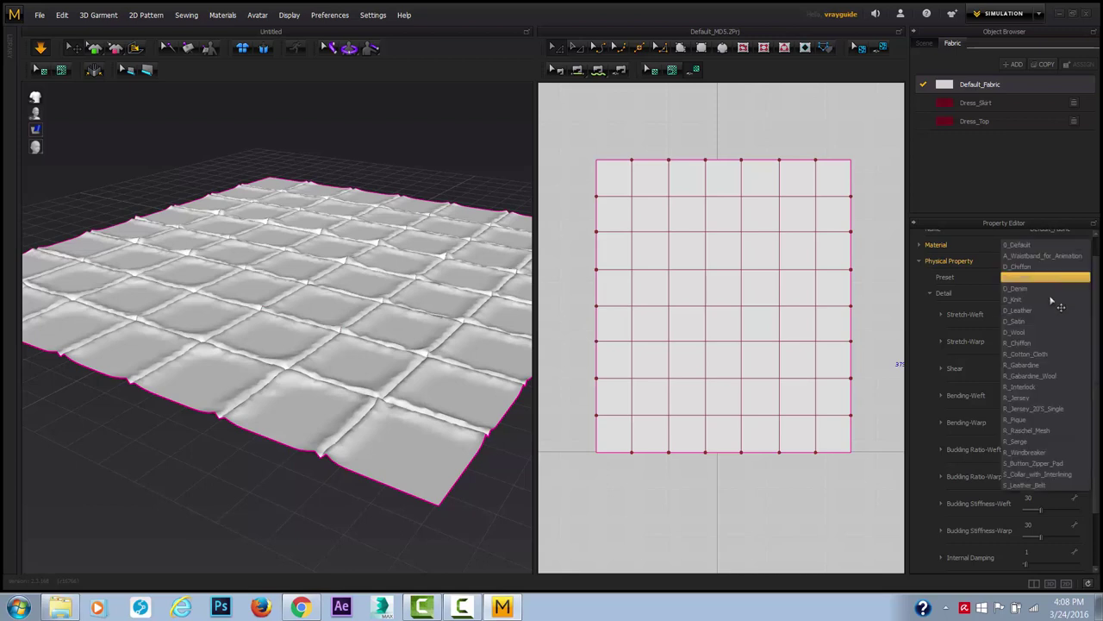
{"action": "left_click", "coordinate": [1059, 308]}
{"action": "left_click", "coordinate": [1052, 280]}
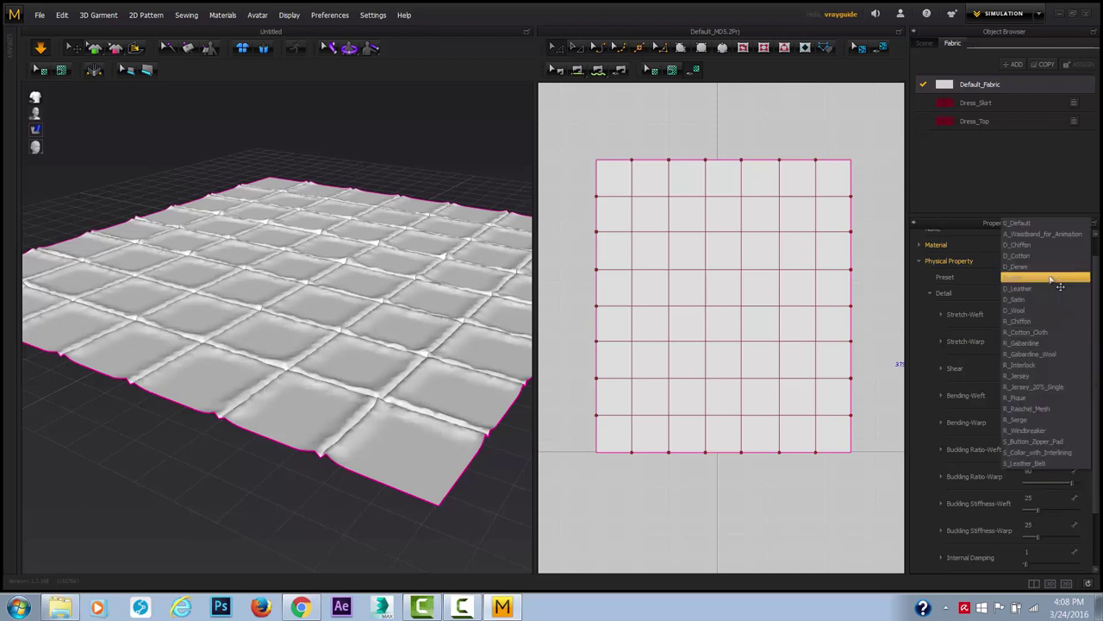
{"action": "left_click", "coordinate": [1041, 269]}
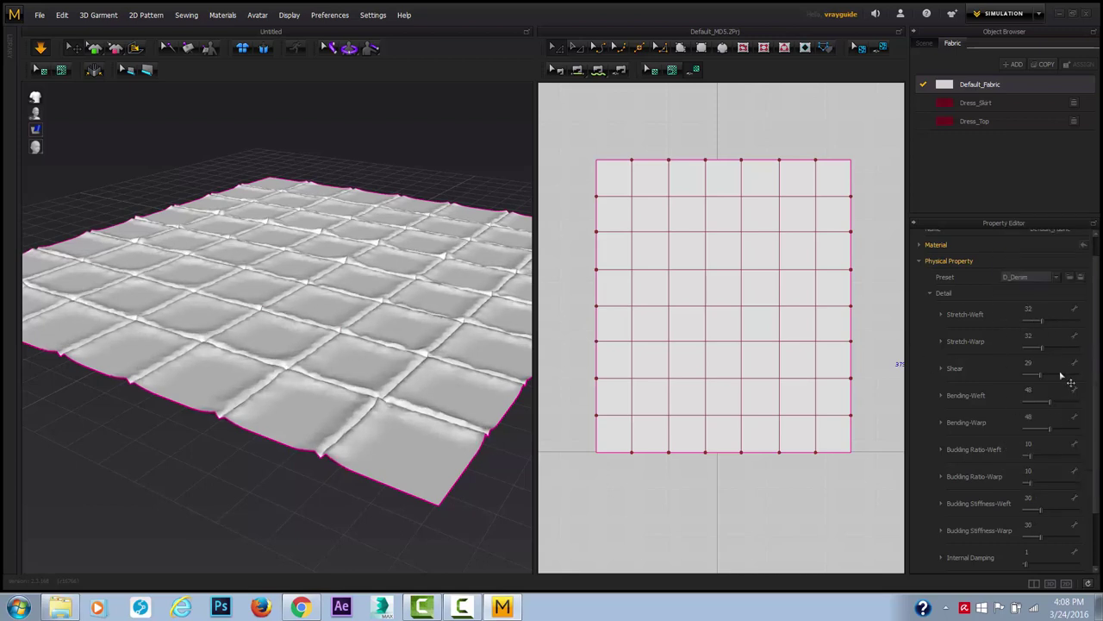
{"action": "scroll", "coordinate": [1093, 448], "scroll_direction": "down", "scroll_amount": 3}
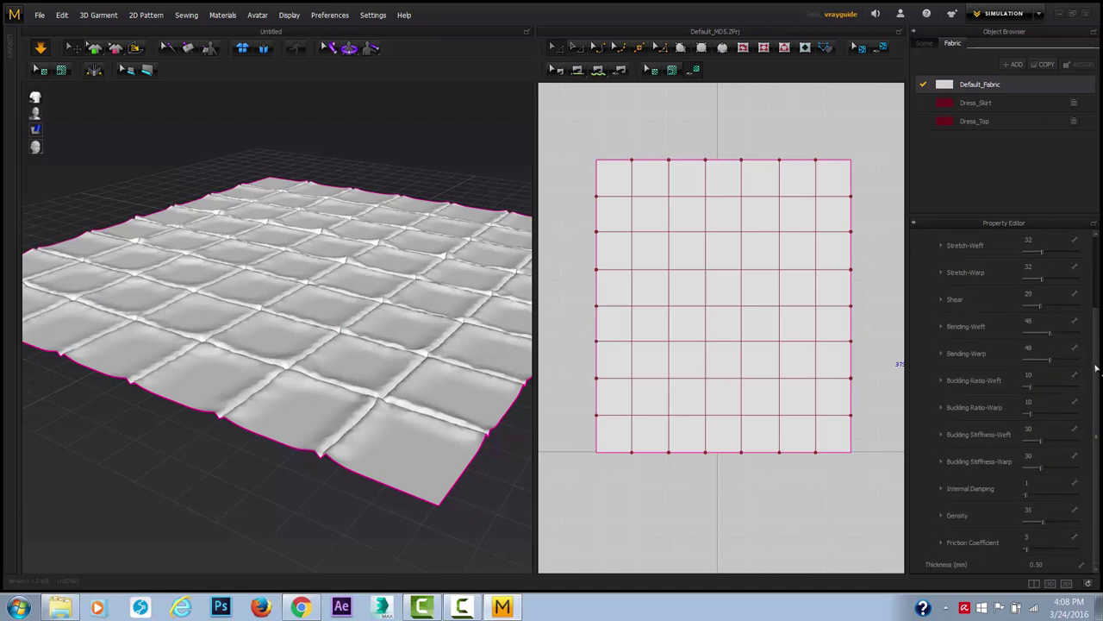
{"action": "scroll", "coordinate": [1093, 342], "scroll_direction": "up", "scroll_amount": 4}
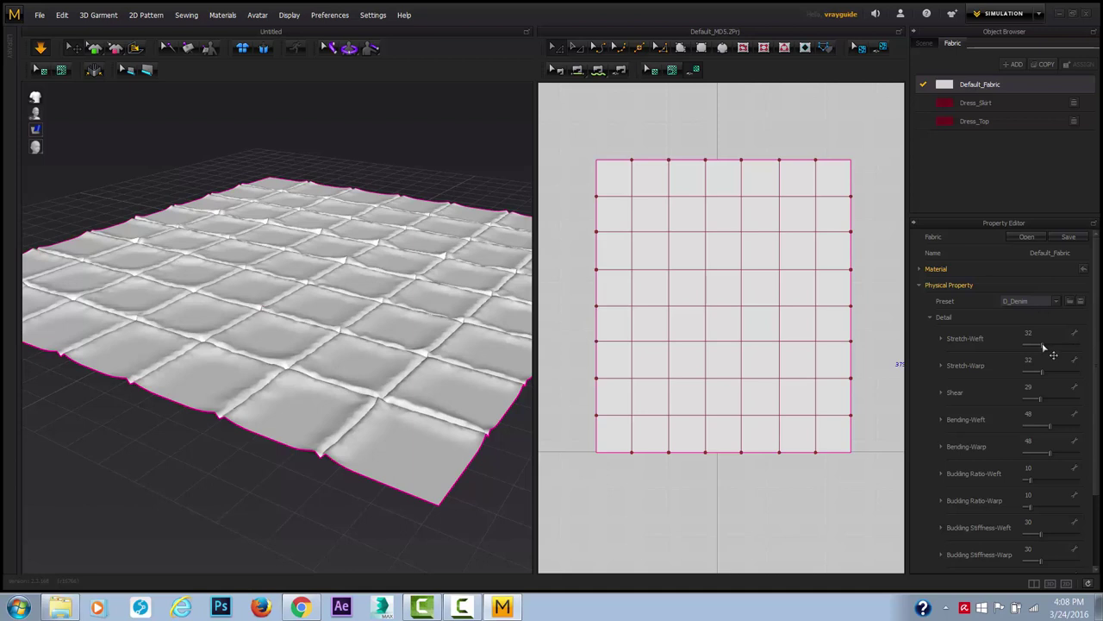
Set the fabric's Stretch-Weft to 39, Stretch-Warp to 31 and Shear to 57, and restart the simulation.
{"action": "left_click_drag", "start_coordinate": [1042, 345], "coordinate": [1049, 346]}
{"action": "left_click_drag", "start_coordinate": [1049, 371], "coordinate": [1042, 372]}
{"action": "left_click", "coordinate": [1057, 399]}
{"action": "left_click", "coordinate": [41, 49]}
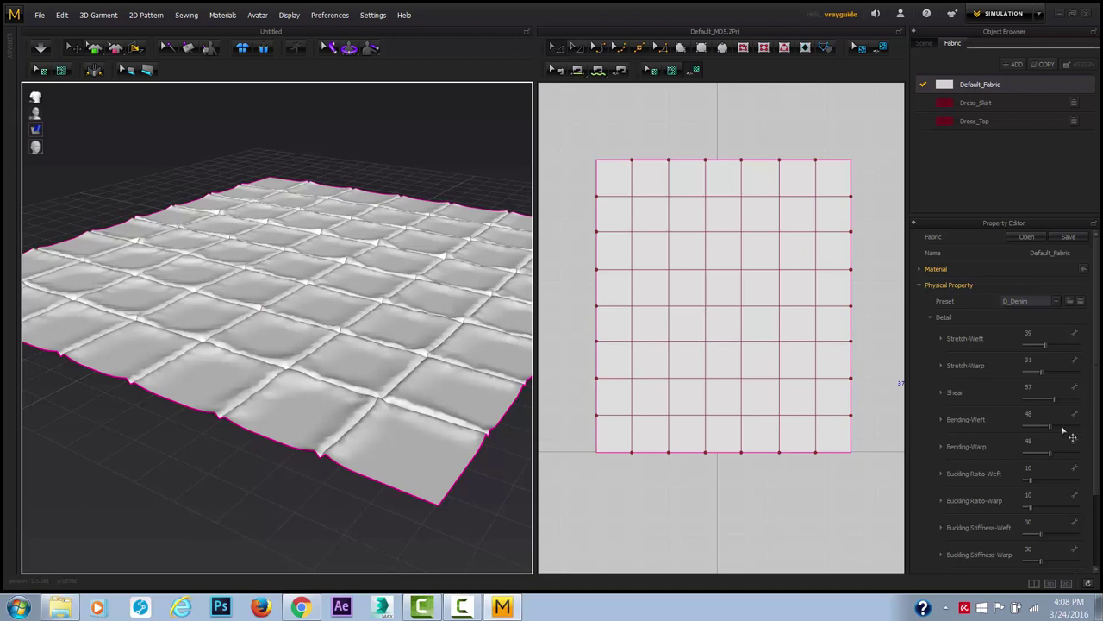
{"action": "left_click", "coordinate": [810, 397]}
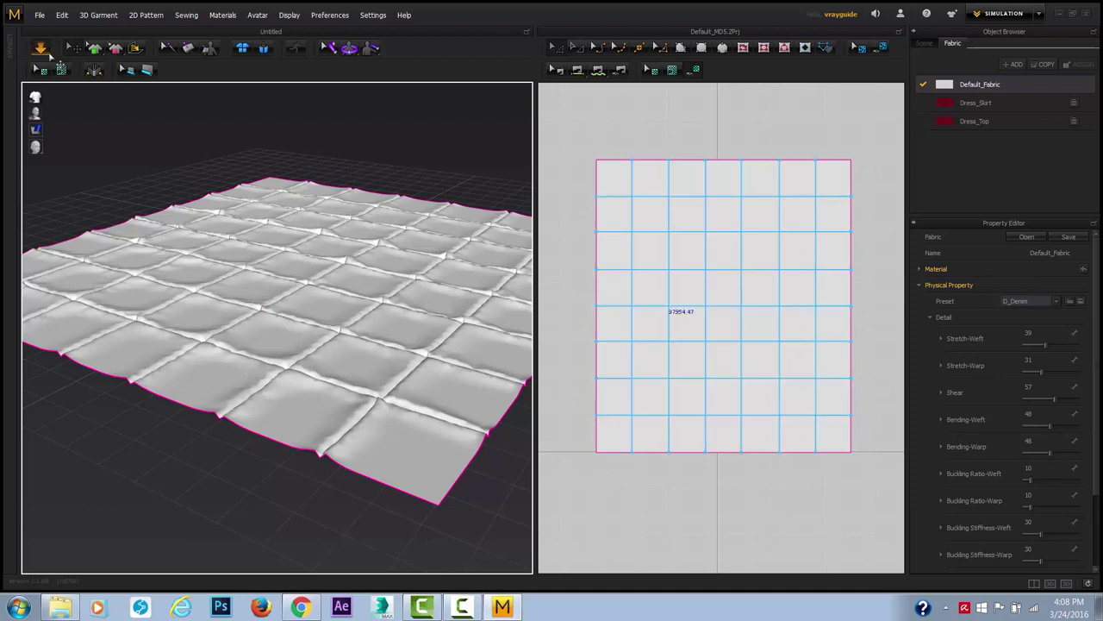
Set Buckling Ratio-Weft to 18 and test Bending-Warp at 70, 86 and 3 before settling on 22.
{"action": "left_click", "coordinate": [1059, 451]}
{"action": "left_click", "coordinate": [1034, 481]}
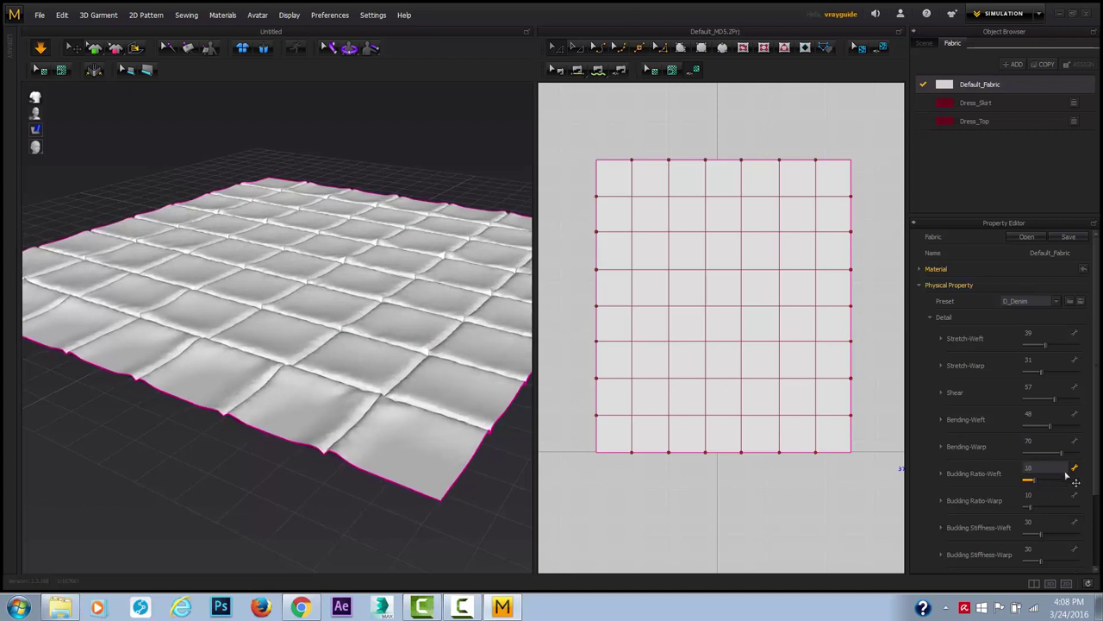
{"action": "left_click_drag", "start_coordinate": [1061, 453], "coordinate": [1033, 455]}
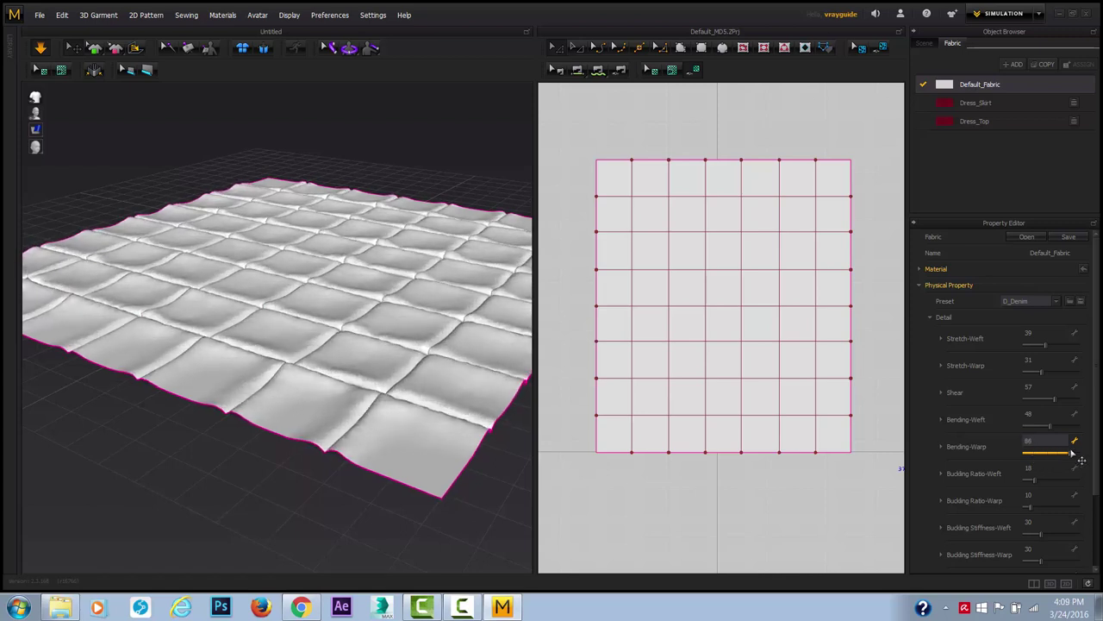
{"action": "left_click_drag", "start_coordinate": [1059, 461], "coordinate": [1040, 464]}
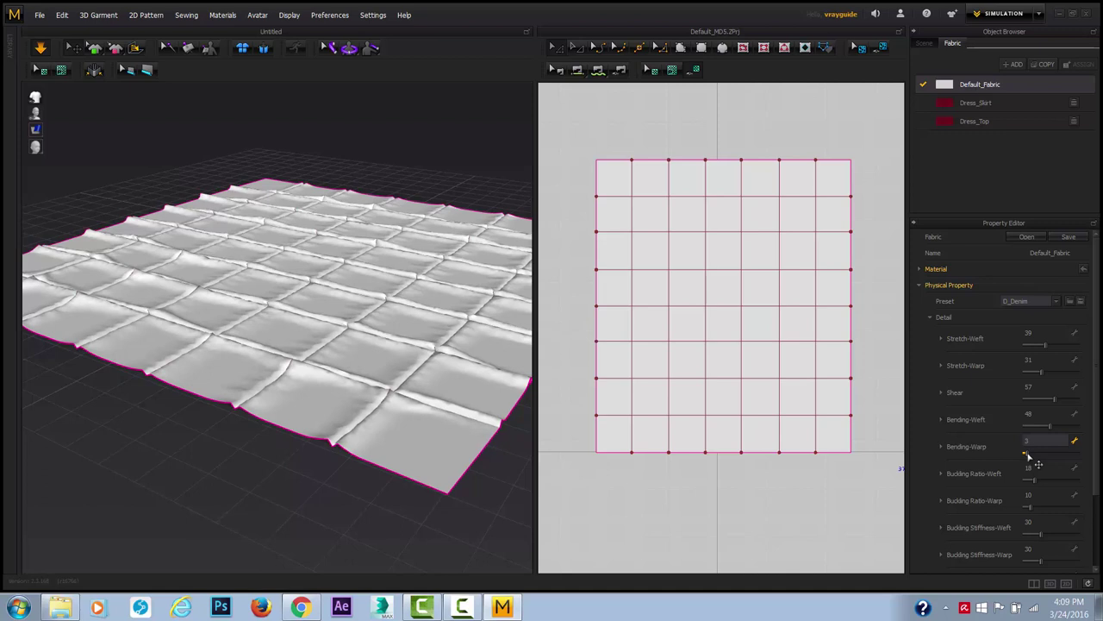
{"action": "left_click", "coordinate": [1037, 454]}
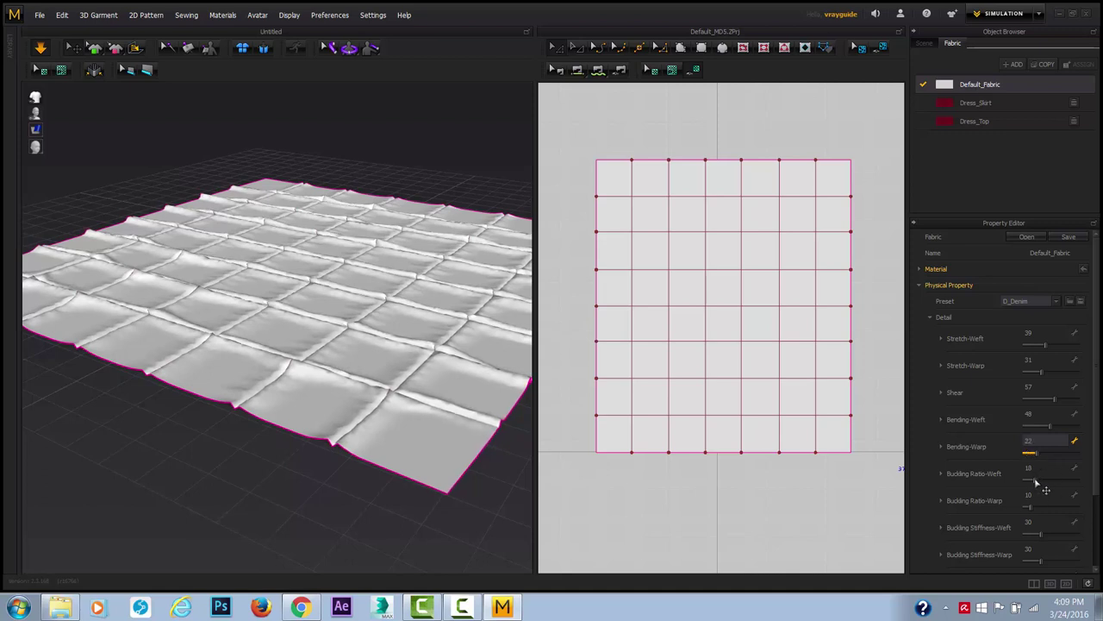
Set Buckling Ratio-Weft to 62, Buckling Ratio-Warp to 99, Buckling Stiffness-Weft to 13 and Buckling Stiffness-Warp to 39.
{"action": "mouse_move", "coordinate": [1037, 482]}
{"action": "left_mouse_down"}
{"action": "mouse_move", "coordinate": [1083, 487]}
{"action": "mouse_move", "coordinate": [1047, 488]}
{"action": "left_mouse_up"}
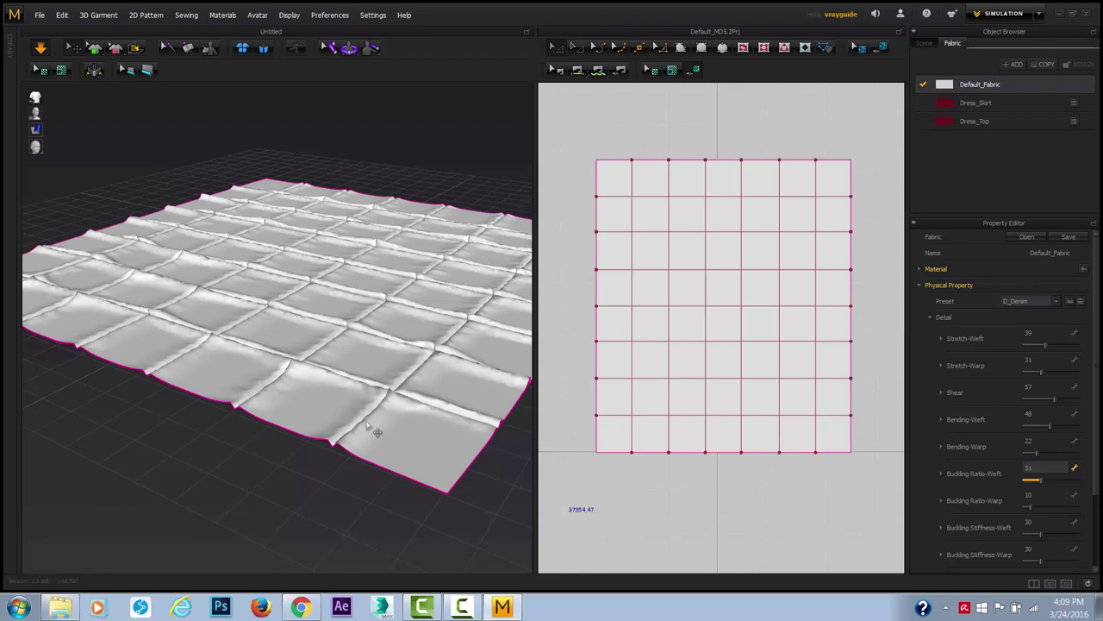
{"action": "left_click_drag", "start_coordinate": [1051, 489], "coordinate": [1019, 511]}
{"action": "left_click_drag", "start_coordinate": [1093, 509], "coordinate": [1055, 570]}
{"action": "left_click", "coordinate": [1039, 560]}
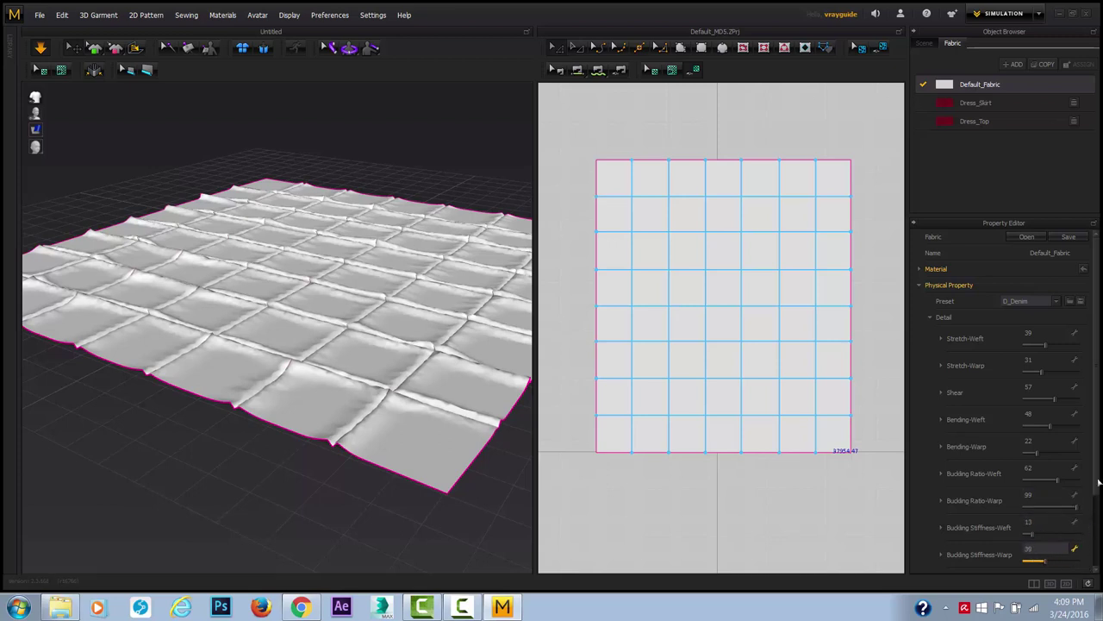
Set the fabric's Internal Damping to 14, Density to 45, Friction Coefficient to 18 and Thickness to 5.00 mm.
{"action": "scroll", "coordinate": [1099, 482], "scroll_direction": "down", "scroll_amount": 3}
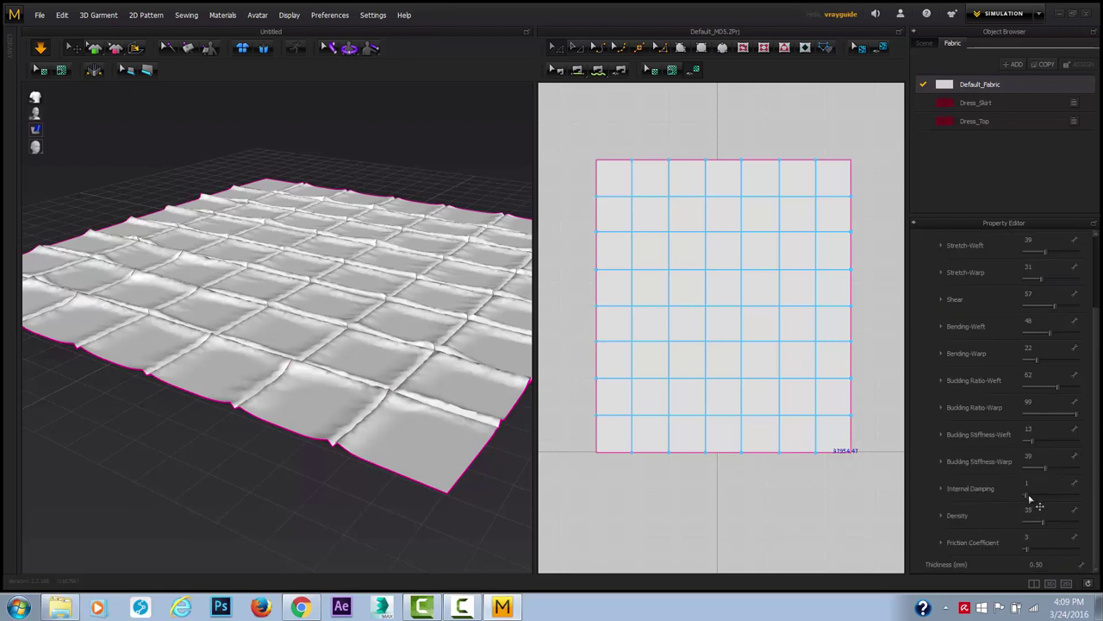
{"action": "left_click_drag", "start_coordinate": [1027, 498], "coordinate": [1054, 527]}
{"action": "left_click", "coordinate": [1061, 522]}
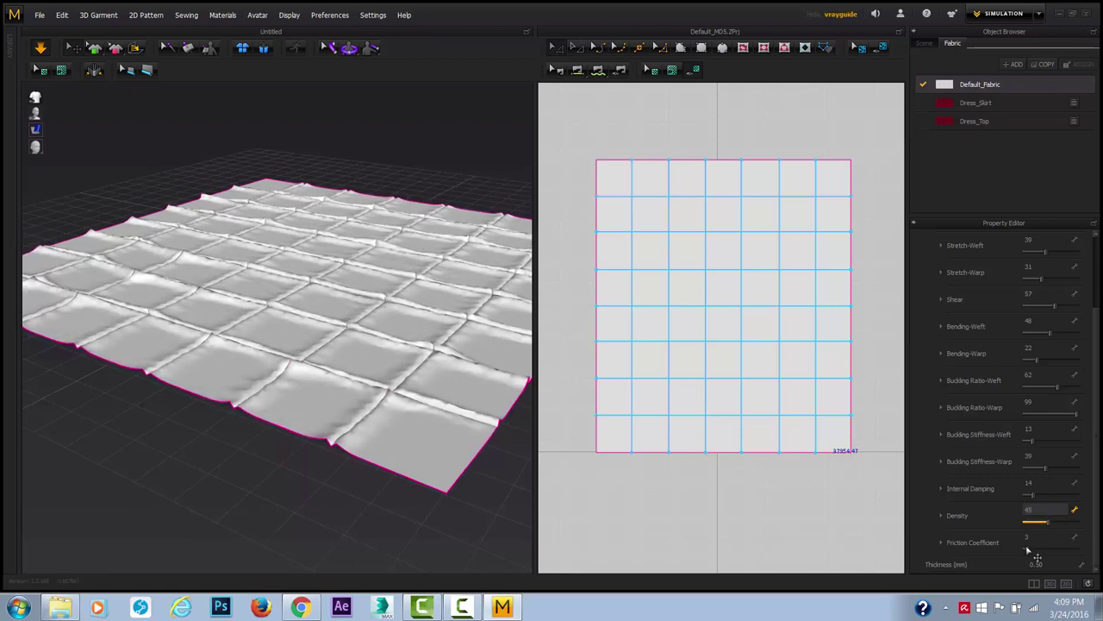
{"action": "left_click", "coordinate": [1041, 549]}
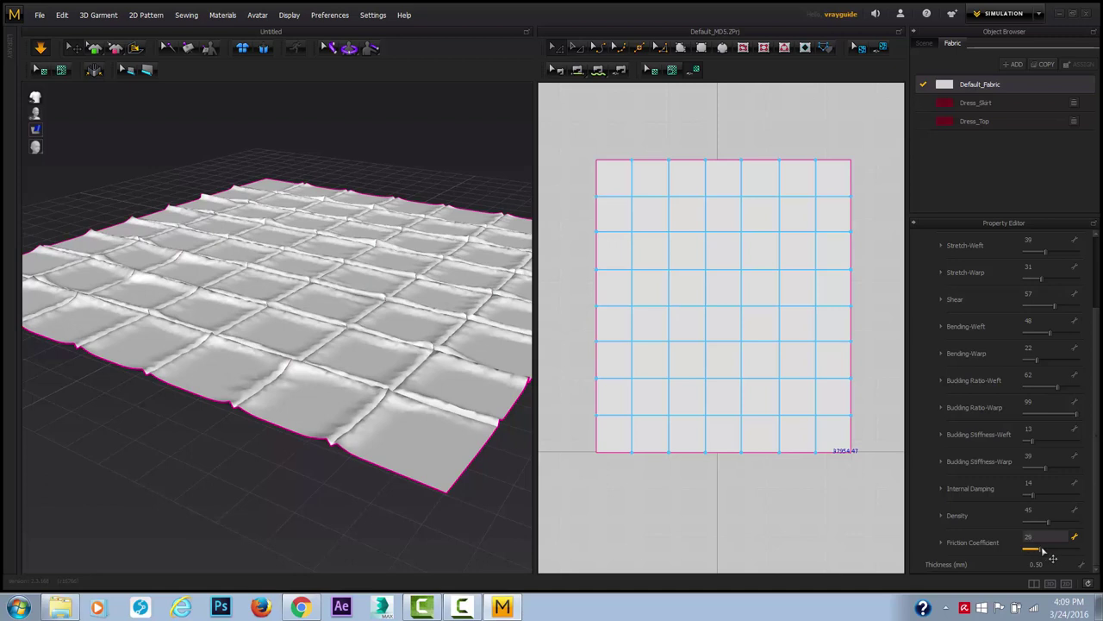
{"action": "left_click_drag", "start_coordinate": [1042, 549], "coordinate": [973, 572]}
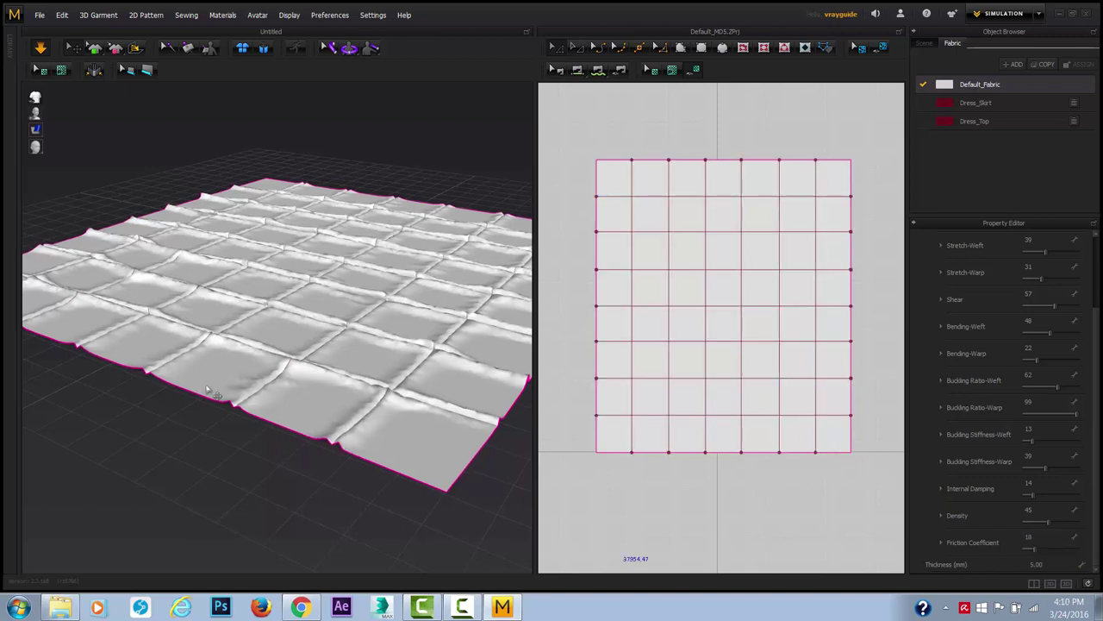
Select the sheet in the 3D view and pull its nearest corner slightly inward while the simulation runs.
{"action": "middle_click_drag", "start_coordinate": [135, 373], "coordinate": [48, 443]}
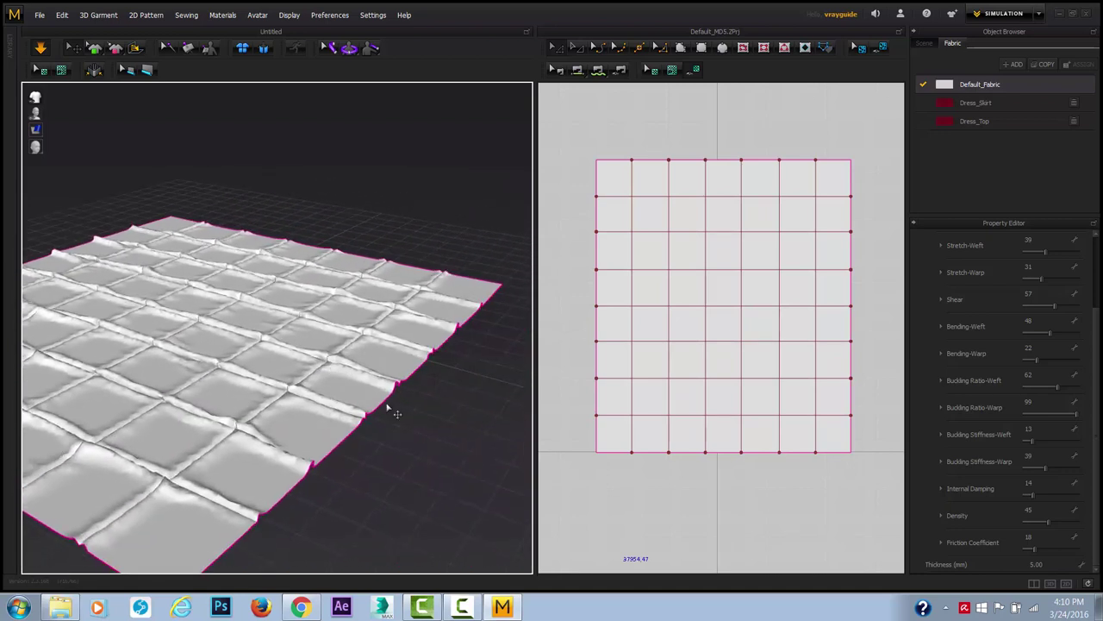
{"action": "right_click_drag", "start_coordinate": [317, 429], "coordinate": [401, 518]}
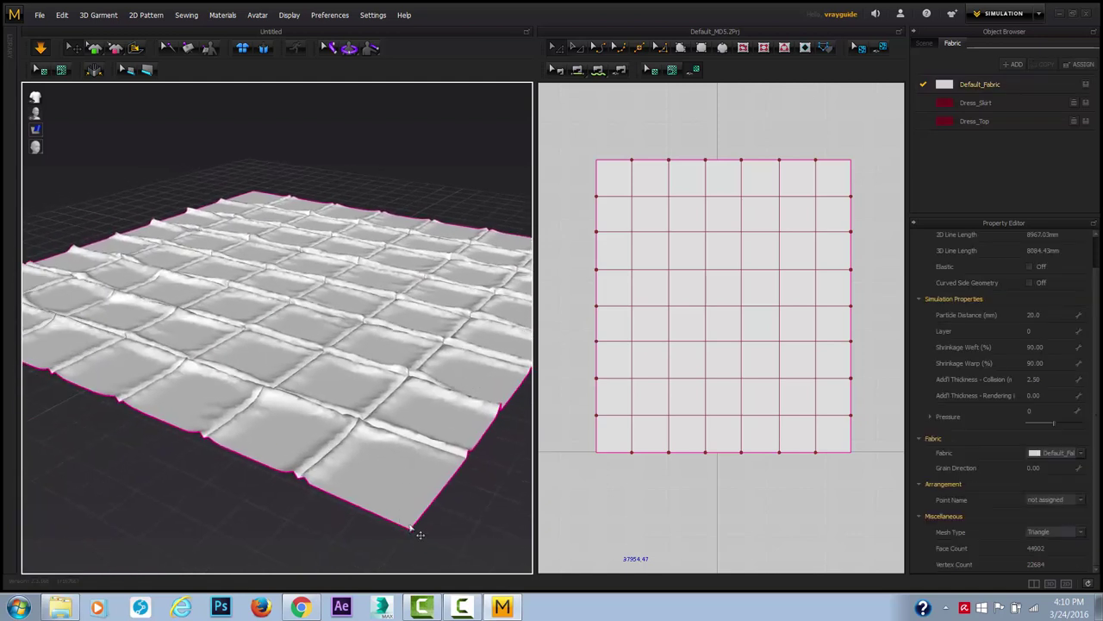
{"action": "left_click", "coordinate": [406, 520]}
{"action": "left_click_drag", "start_coordinate": [403, 503], "coordinate": [402, 500]}
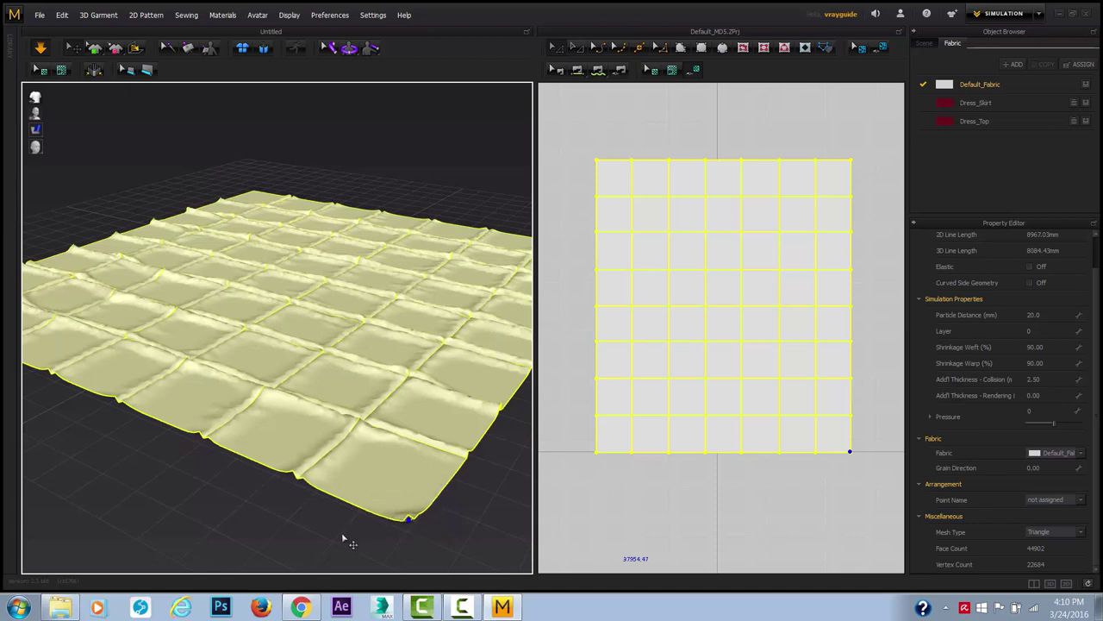
Tug the same corner of the simulated sheet several more times until it curls up and folds back over the panel.
{"action": "right_click_drag", "start_coordinate": [348, 540], "coordinate": [191, 514]}
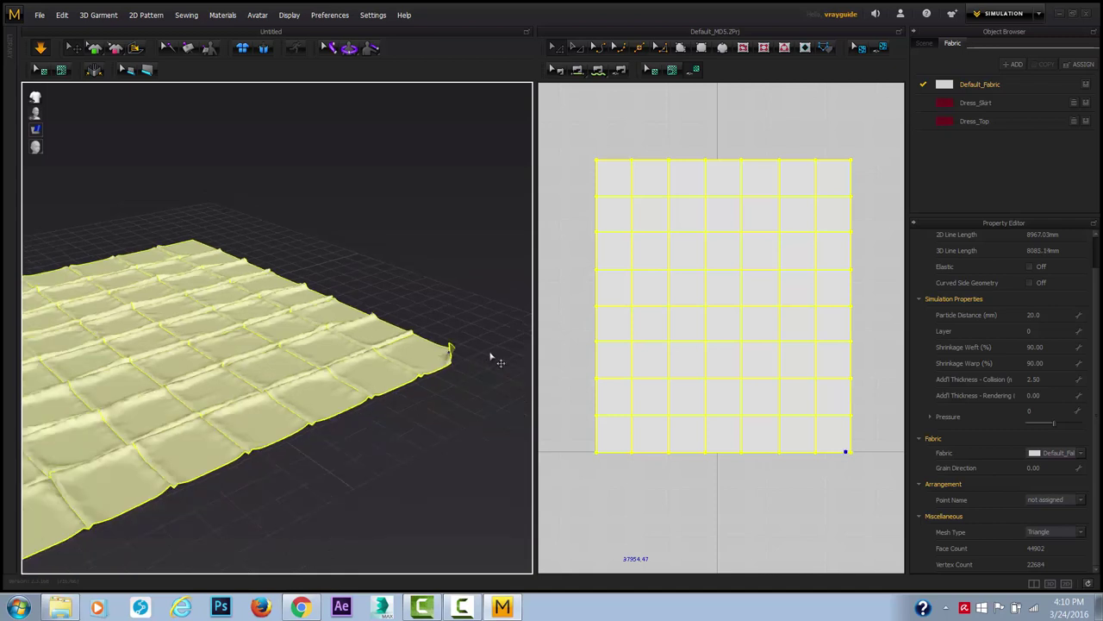
{"action": "scroll", "coordinate": [470, 373], "scroll_direction": "up", "scroll_amount": 2}
{"action": "middle_click_drag", "start_coordinate": [463, 381], "coordinate": [335, 427]}
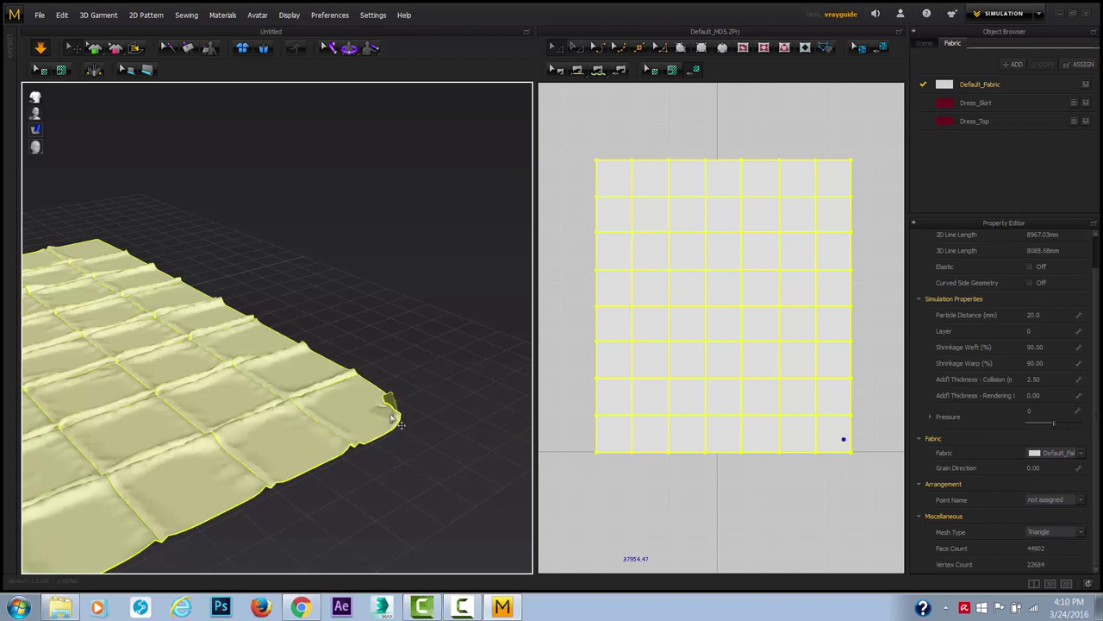
{"action": "left_click_drag", "start_coordinate": [386, 408], "coordinate": [383, 416]}
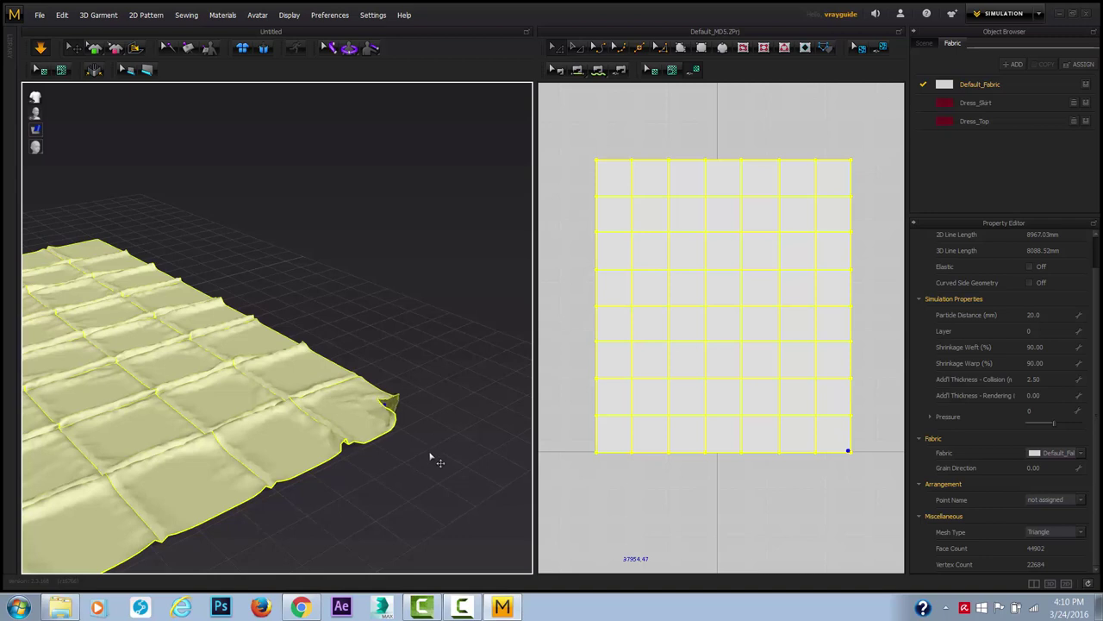
{"action": "right_click_drag", "start_coordinate": [431, 435], "coordinate": [261, 470]}
{"action": "scroll", "coordinate": [256, 473], "scroll_direction": "up", "scroll_amount": 3}
{"action": "left_click_drag", "start_coordinate": [315, 295], "coordinate": [302, 312]}
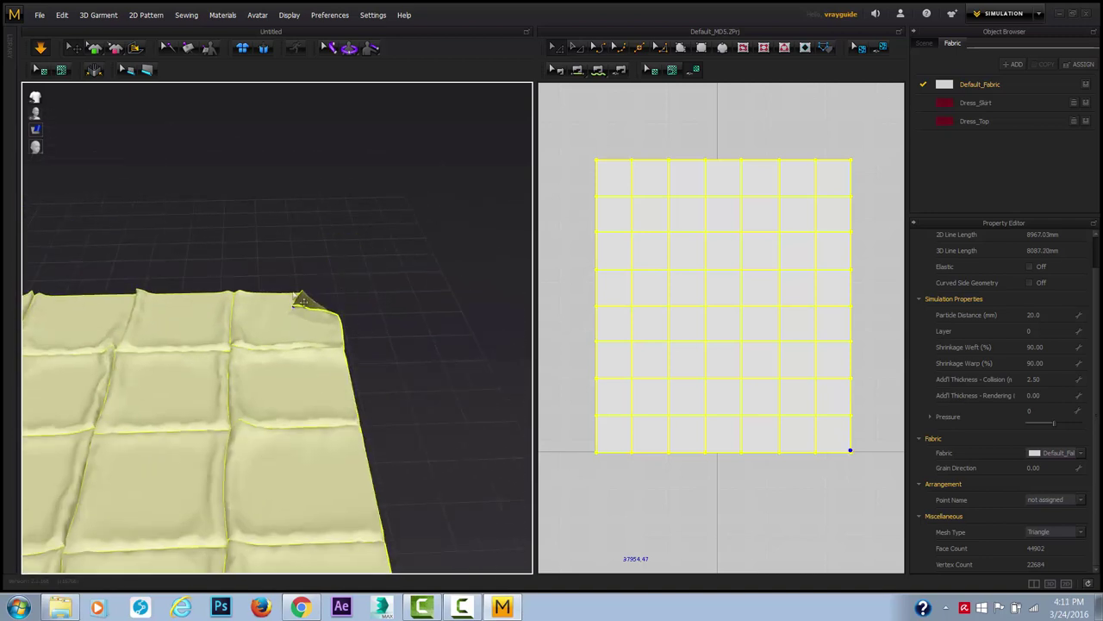
Examine the folded corner up close and the whole padded sheet from several angles.
{"action": "middle_click_drag", "start_coordinate": [307, 349], "coordinate": [413, 227]}
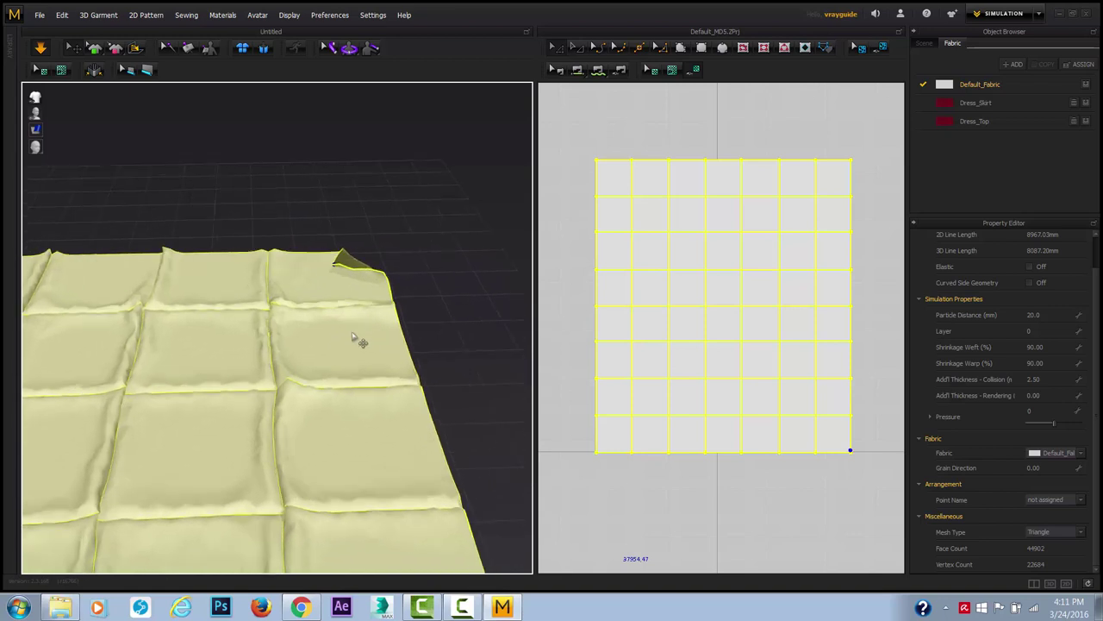
{"action": "middle_click_drag", "start_coordinate": [360, 396], "coordinate": [395, 300]}
{"action": "scroll", "coordinate": [380, 342], "scroll_direction": "down", "scroll_amount": 3}
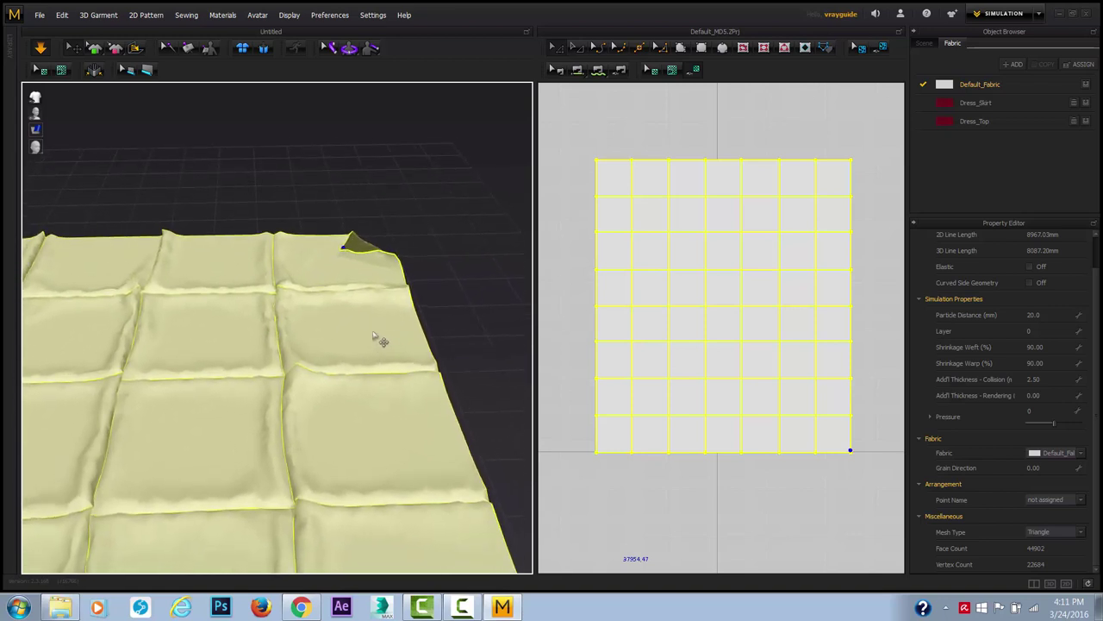
{"action": "scroll", "coordinate": [374, 337], "scroll_direction": "up", "scroll_amount": 10}
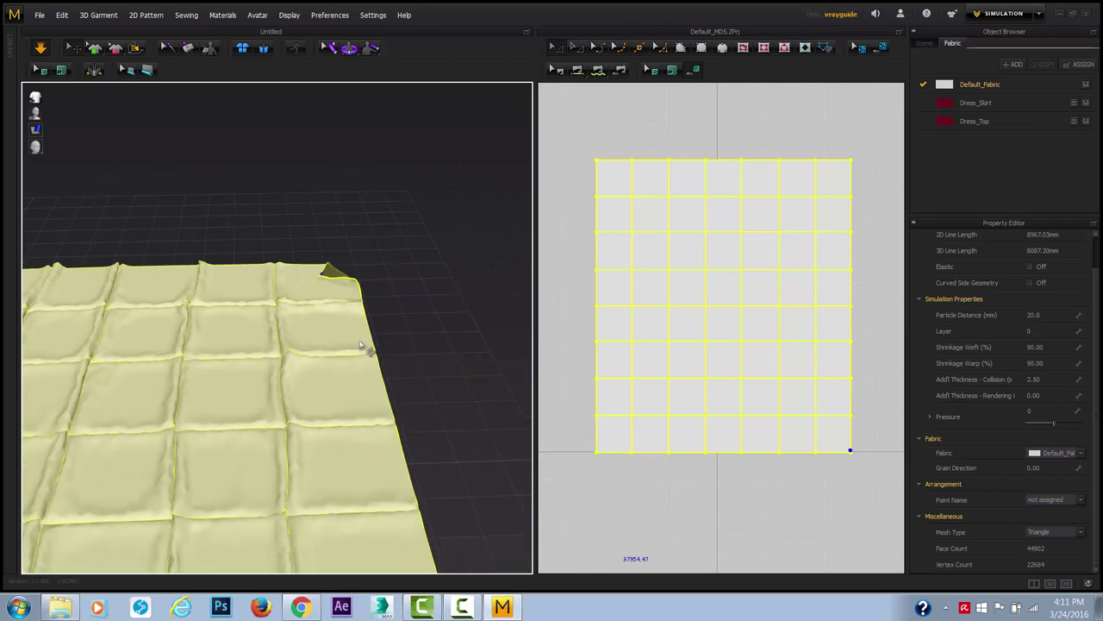
{"action": "middle_click_drag", "start_coordinate": [352, 395], "coordinate": [540, 302]}
{"action": "right_click_drag", "start_coordinate": [172, 506], "coordinate": [662, 489]}
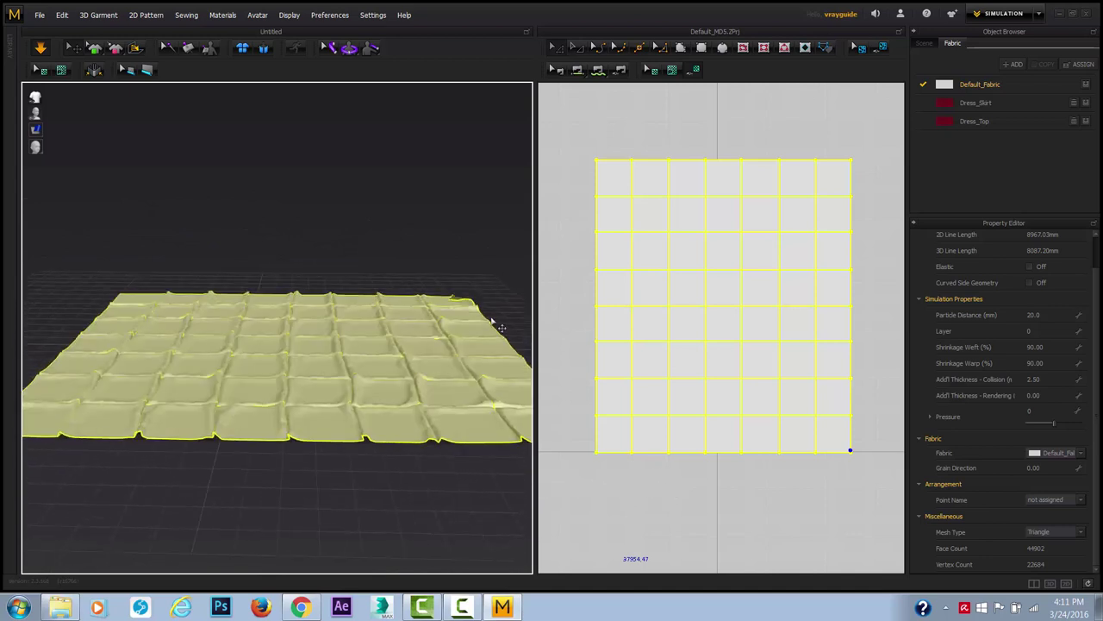
{"action": "right_click_drag", "start_coordinate": [431, 465], "coordinate": [320, 438]}
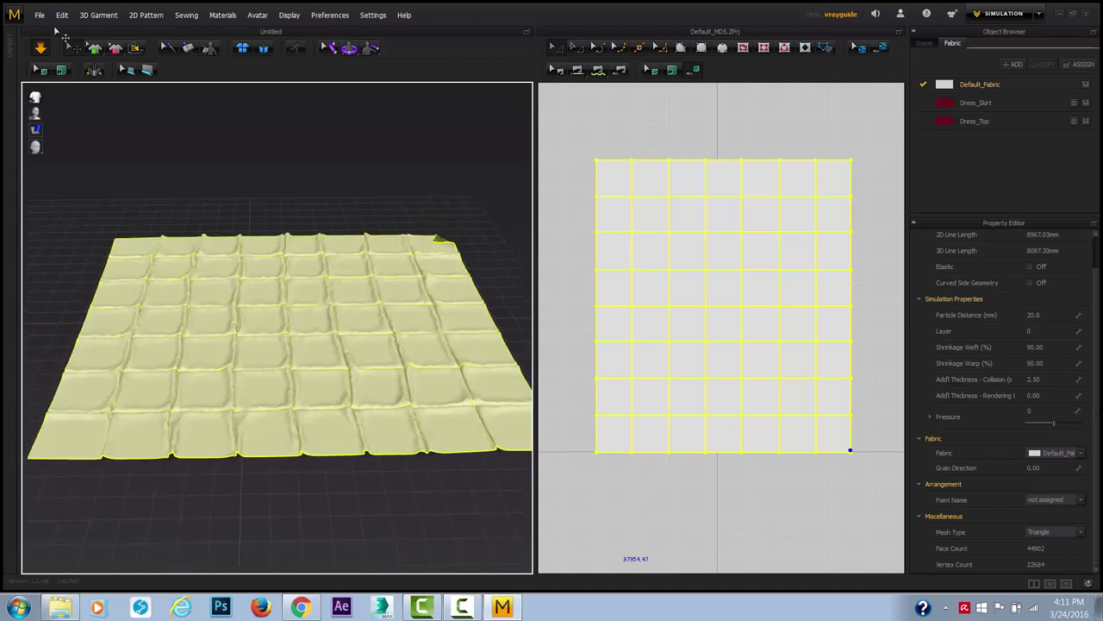
Export all patterns as the OBJ file CARPET_TEST into the MARVELOUS_DESIGNER folder, in mm as a single, unwelded, thin object.
{"action": "left_click", "coordinate": [40, 16]}
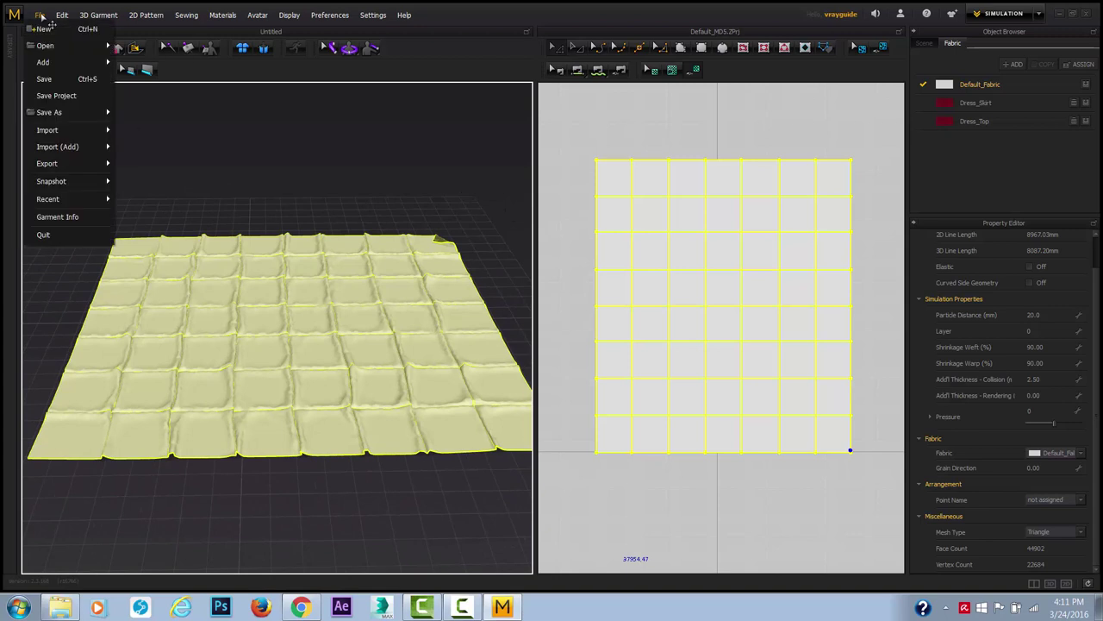
{"action": "mouse_move", "coordinate": [69, 165]}
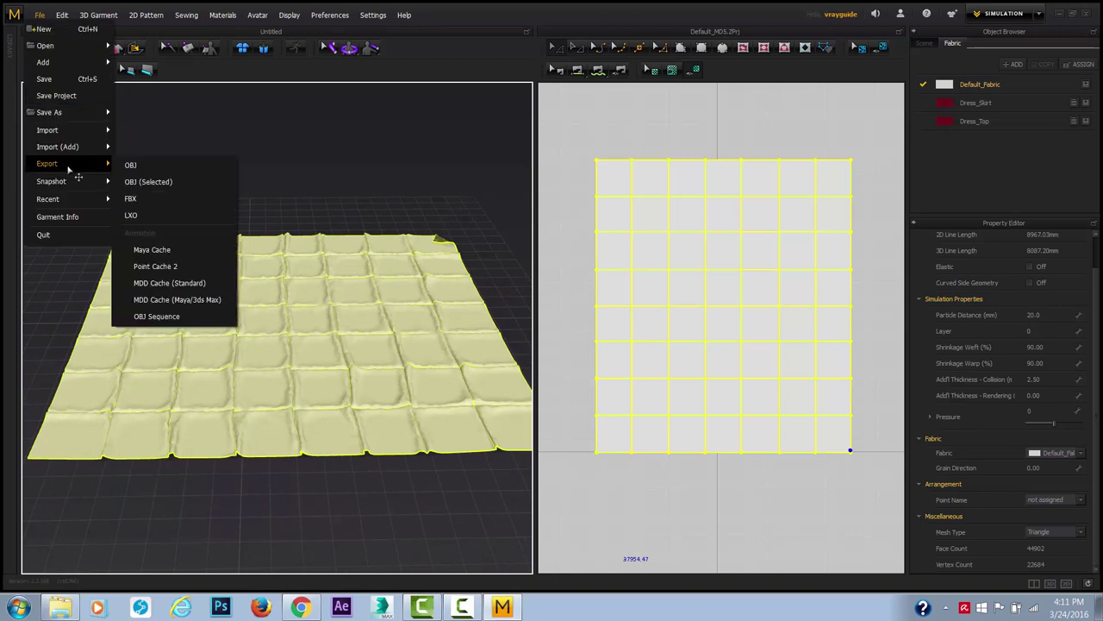
{"action": "left_click", "coordinate": [143, 166]}
{"action": "left_click", "coordinate": [74, 31]}
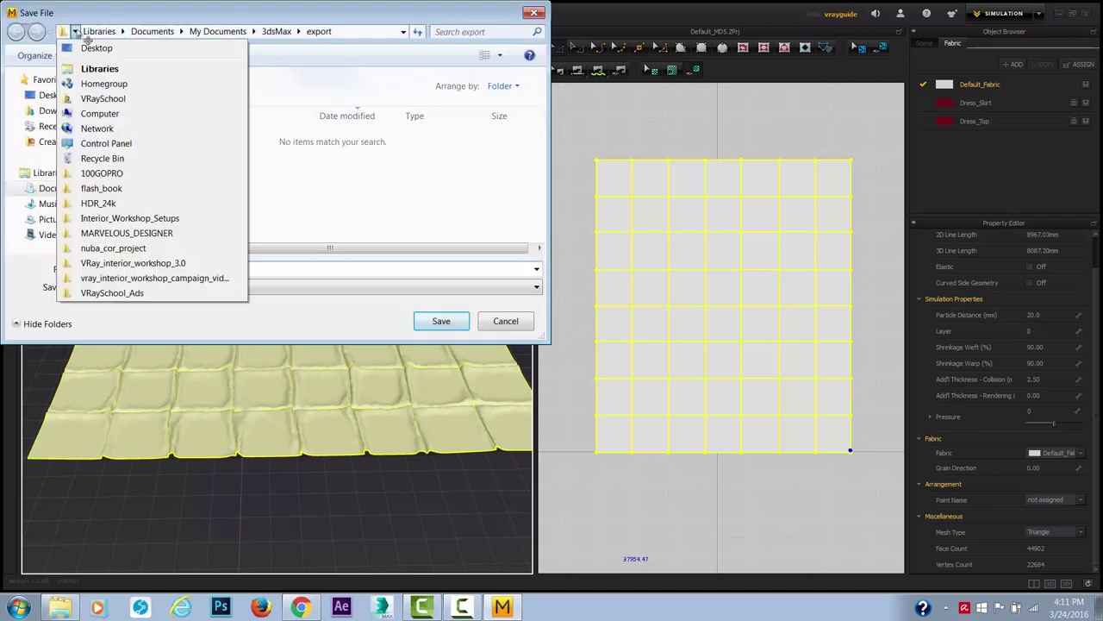
{"action": "left_click", "coordinate": [112, 231]}
{"action": "left_click", "coordinate": [138, 269]}
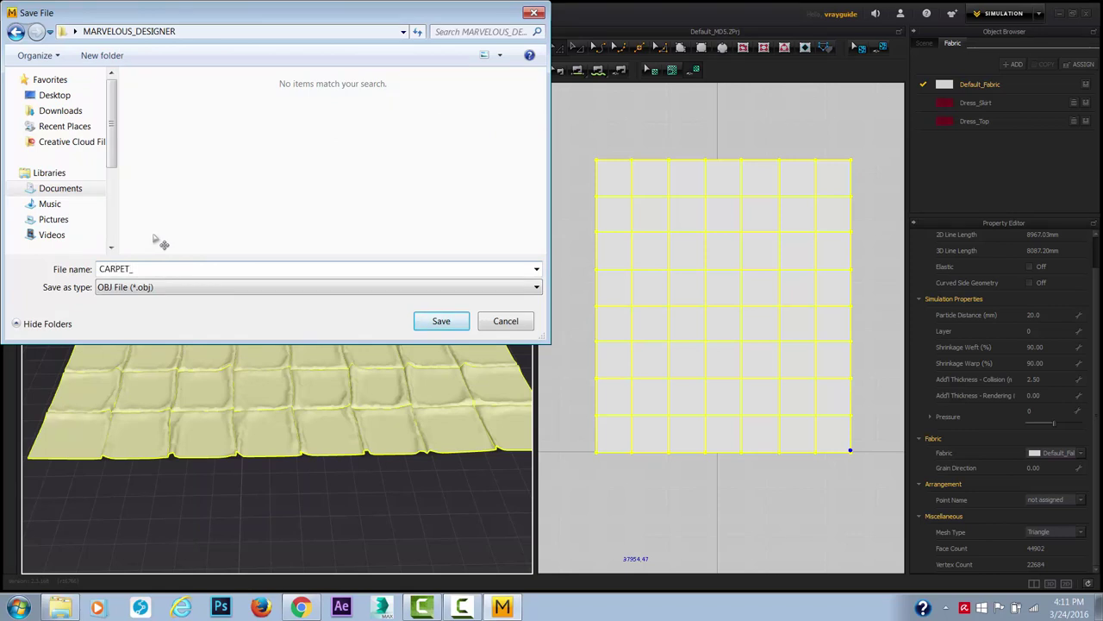
{"action": "type", "text": "CARPET_TEST"}
{"action": "key", "text": "Return"}
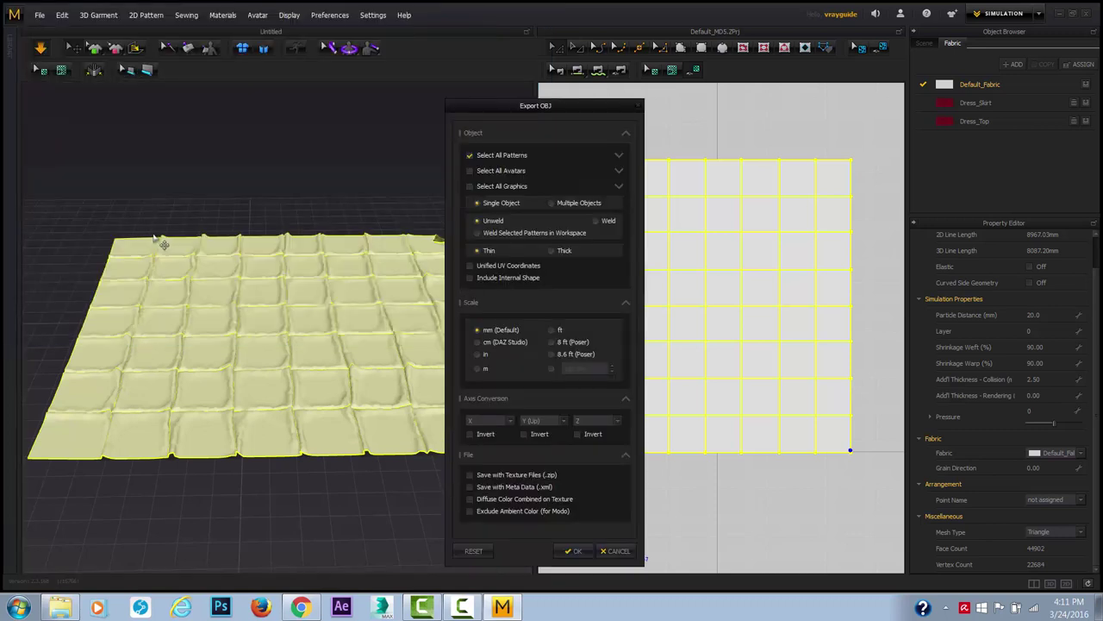
{"action": "left_click", "coordinate": [574, 551]}
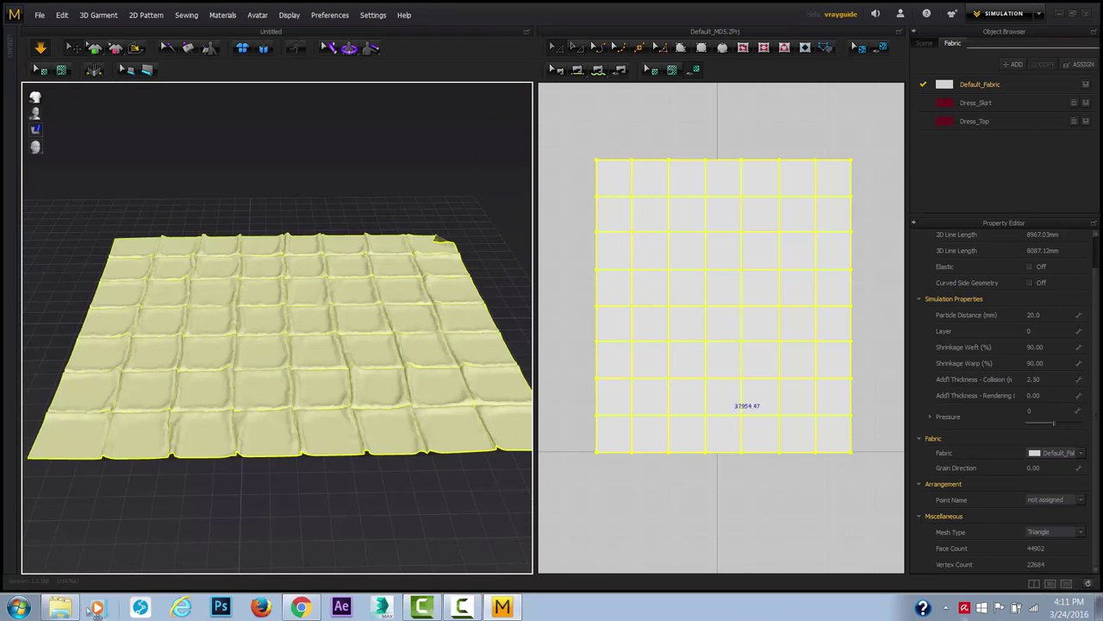
Switch to 3ds Max and import the CARPET_TEST OBJ into the living room scene with the given import options.
{"action": "left_click", "coordinate": [19, 606]}
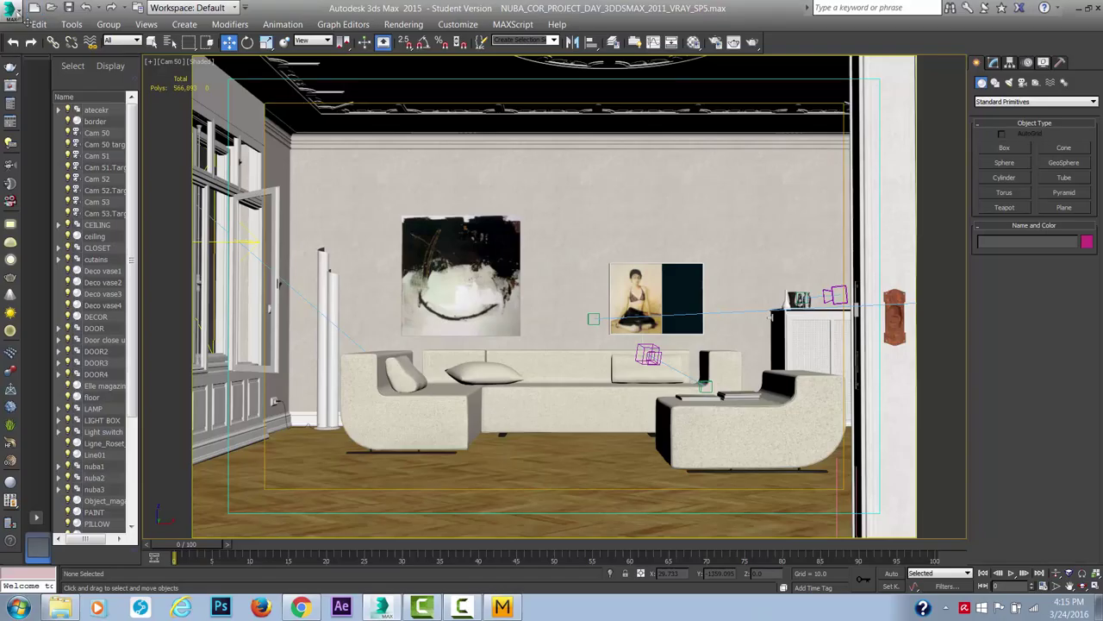
{"action": "left_click", "coordinate": [16, 9]}
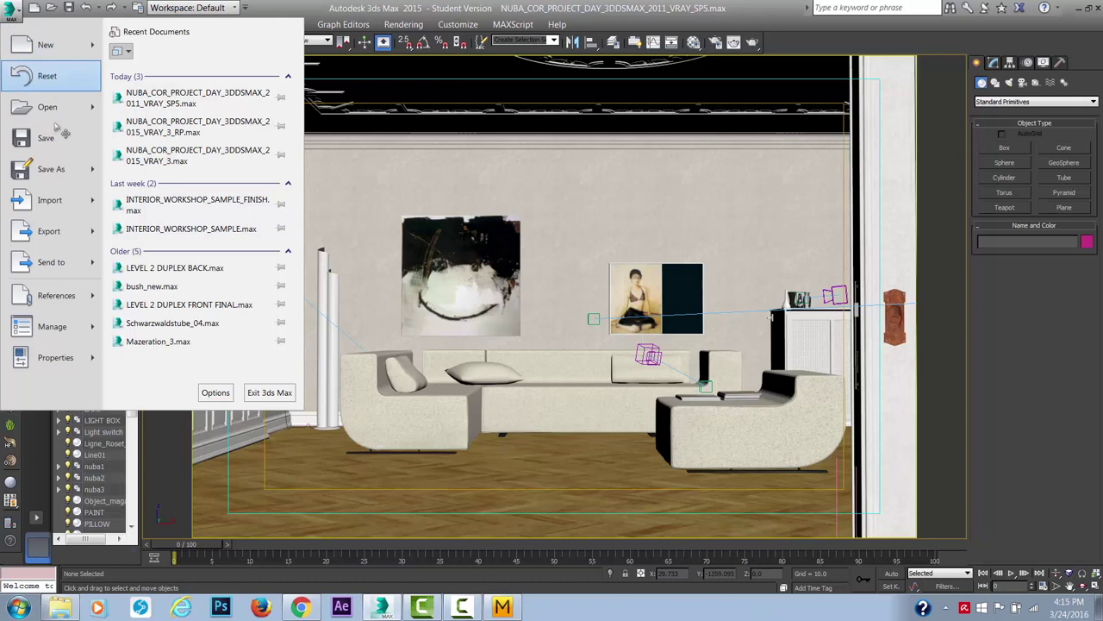
{"action": "left_click", "coordinate": [74, 202]}
{"action": "left_click", "coordinate": [152, 110]}
{"action": "left_click", "coordinate": [619, 426]}
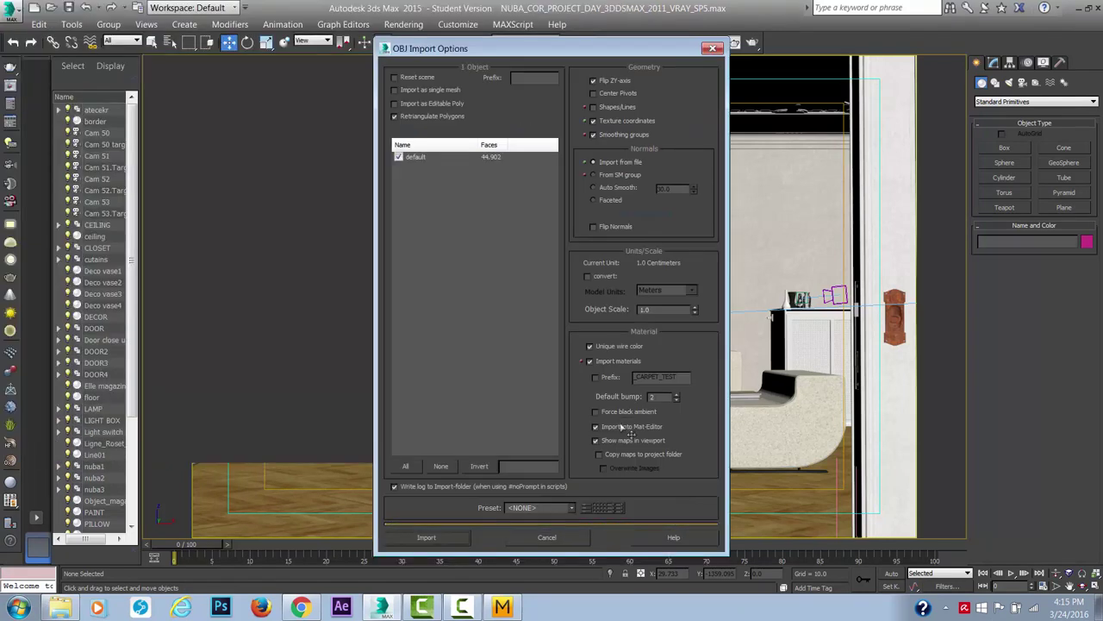
{"action": "left_click", "coordinate": [449, 537]}
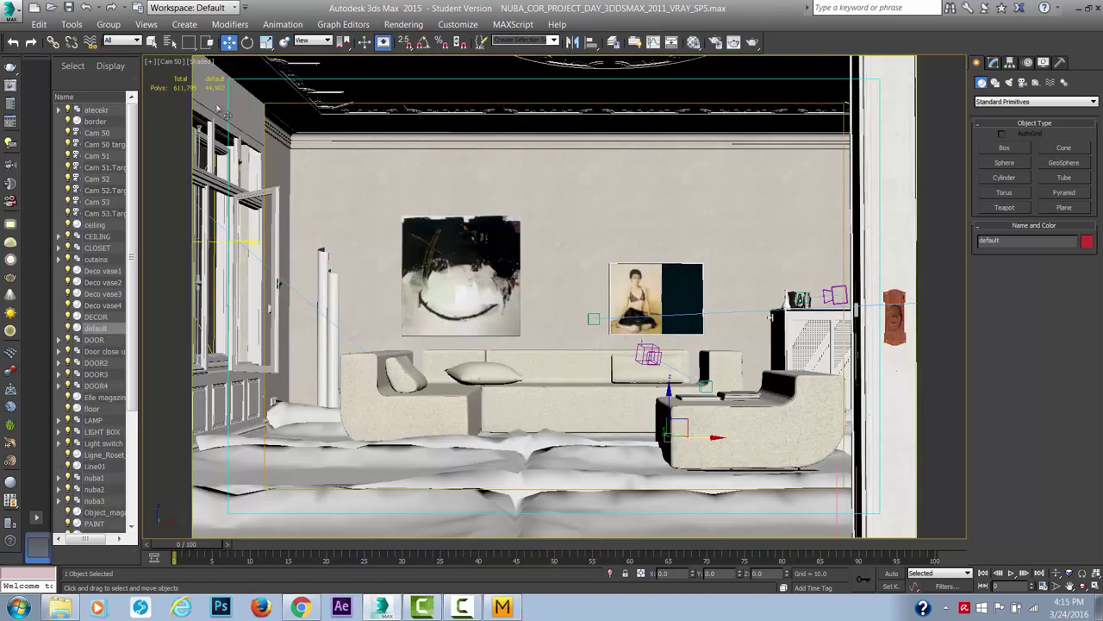
Scale the imported carpet down uniformly to fit the room and shift it along X into the area between the sofas.
{"action": "left_click", "coordinate": [266, 41]}
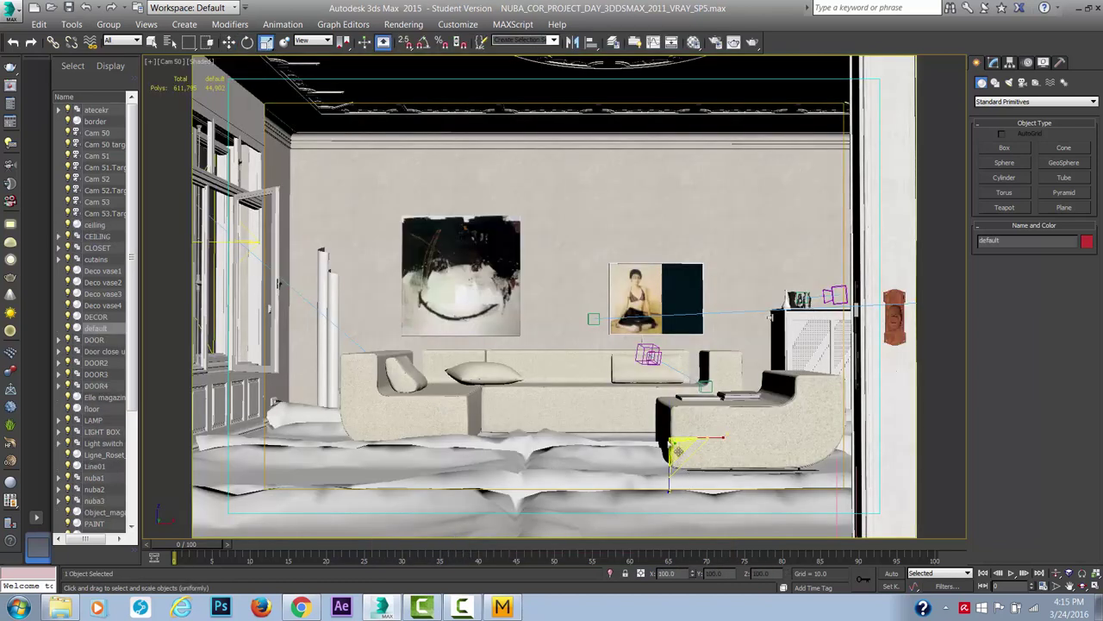
{"action": "left_click_drag", "start_coordinate": [677, 444], "coordinate": [673, 532]}
{"action": "left_click", "coordinate": [229, 41]}
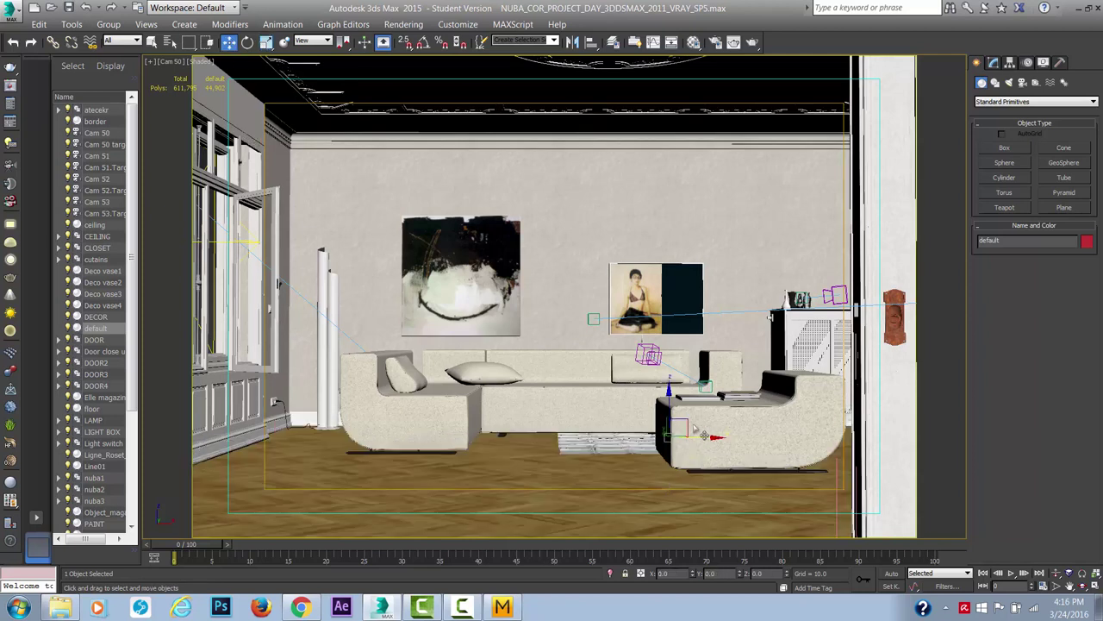
{"action": "left_click_drag", "start_coordinate": [685, 441], "coordinate": [562, 439]}
In the top view, rotate the carpet -90 degrees about Z and position it between the sofas.
{"action": "key", "text": "t"}
{"action": "left_click_drag", "start_coordinate": [571, 268], "coordinate": [669, 367]}
{"action": "left_click", "coordinate": [266, 43]}
{"action": "left_click", "coordinate": [247, 43]}
{"action": "left_click_drag", "start_coordinate": [664, 405], "coordinate": [655, 406]}
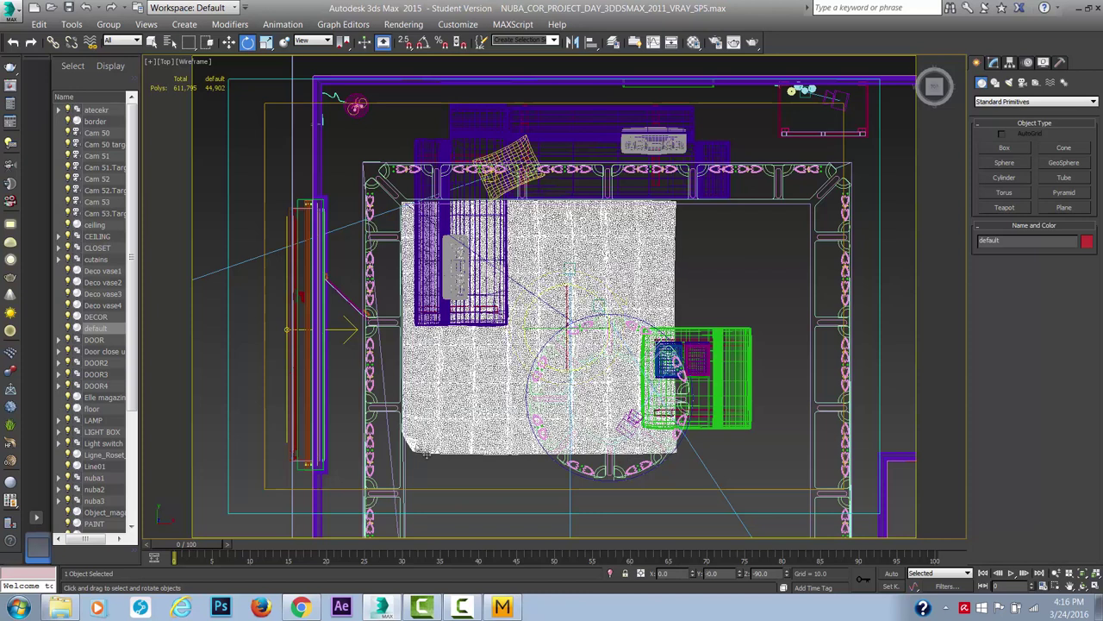
{"action": "left_click", "coordinate": [228, 42]}
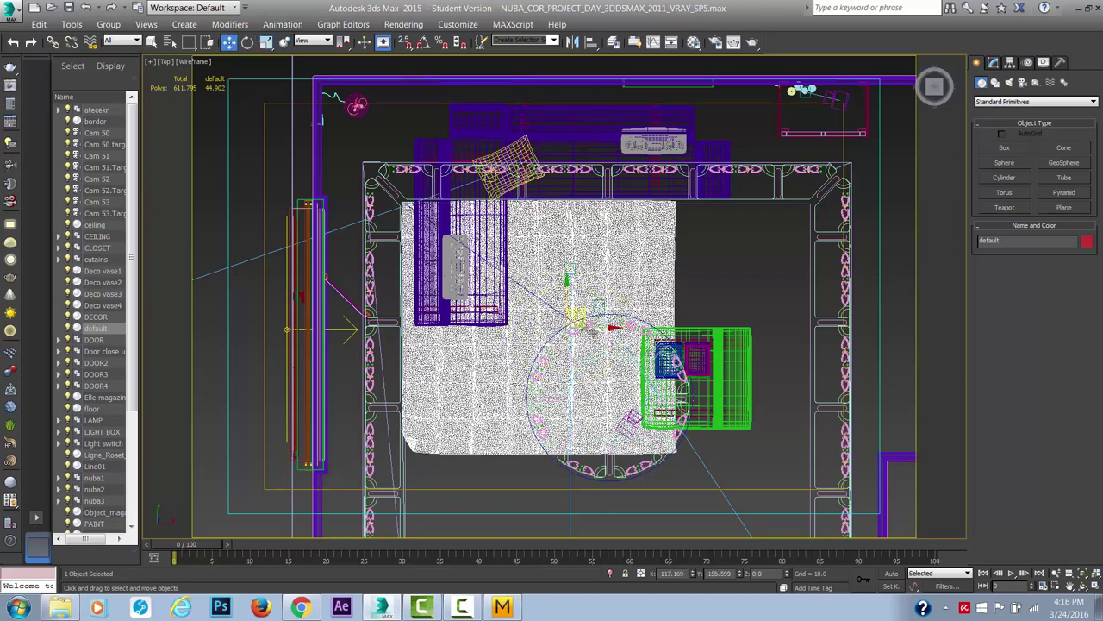
{"action": "left_click_drag", "start_coordinate": [591, 325], "coordinate": [603, 337]}
Return to the Cam 50 view, deselect the carpet and display the scene shaded.
{"action": "key", "text": "c"}
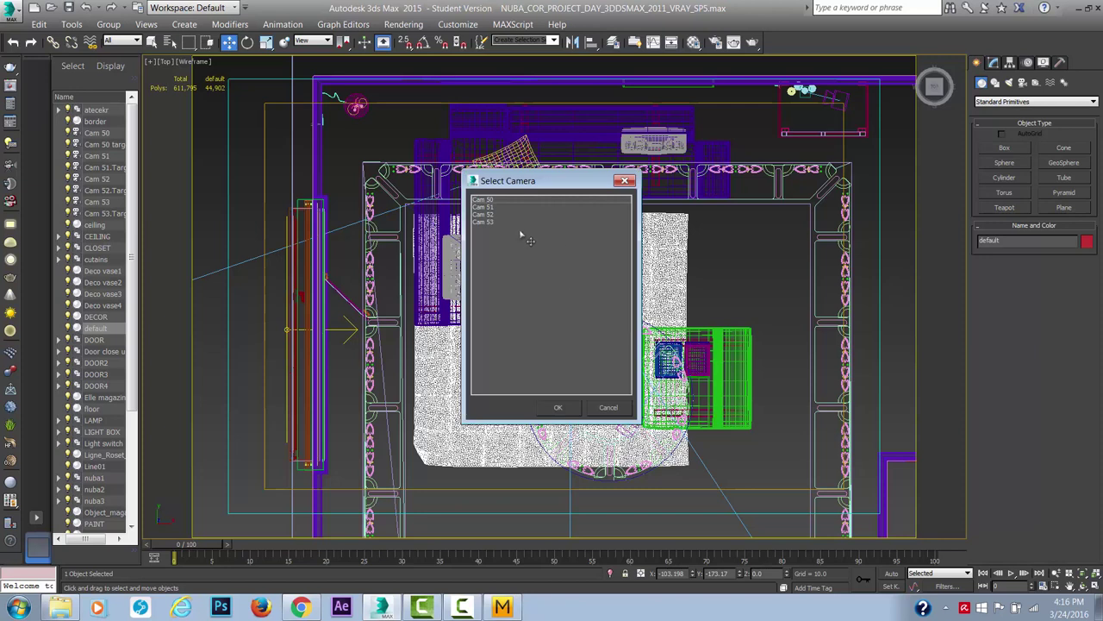
{"action": "left_click", "coordinate": [496, 201]}
{"action": "double_click", "coordinate": [497, 201]}
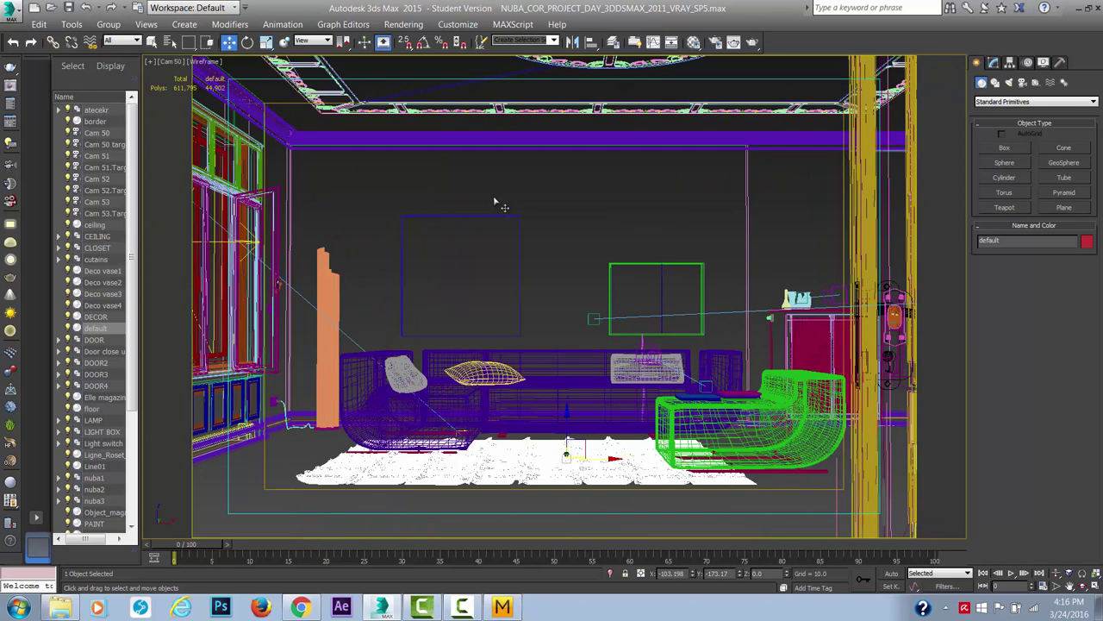
{"action": "left_click", "coordinate": [648, 499]}
{"action": "key", "text": "F3"}
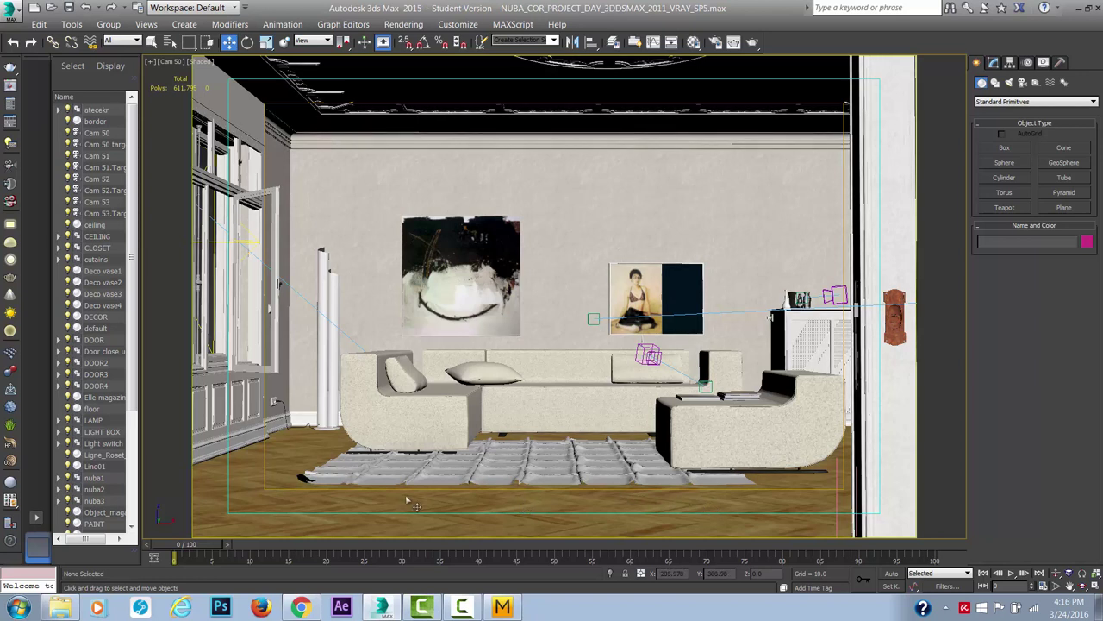
Select the carpet and add a TurboSmooth modifier to it in a close perspective view.
{"action": "left_click", "coordinate": [600, 472]}
{"action": "key", "text": "p"}
{"action": "key", "text": "z"}
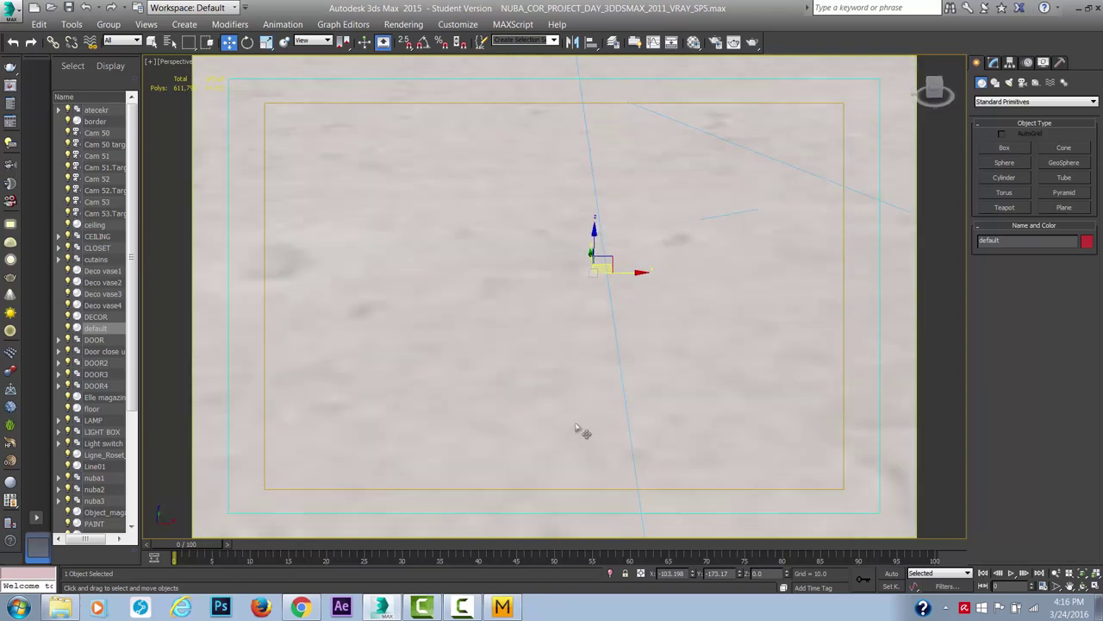
{"action": "middle_click_drag", "start_coordinate": [571, 433], "coordinate": [621, 387], "text": "alt"}
{"action": "scroll", "coordinate": [619, 385], "scroll_direction": "up", "scroll_amount": 3}
{"action": "middle_click_drag", "start_coordinate": [592, 316], "coordinate": [746, 514]}
{"action": "middle_click_drag", "start_coordinate": [526, 341], "coordinate": [505, 422]}
{"action": "left_click", "coordinate": [993, 63]}
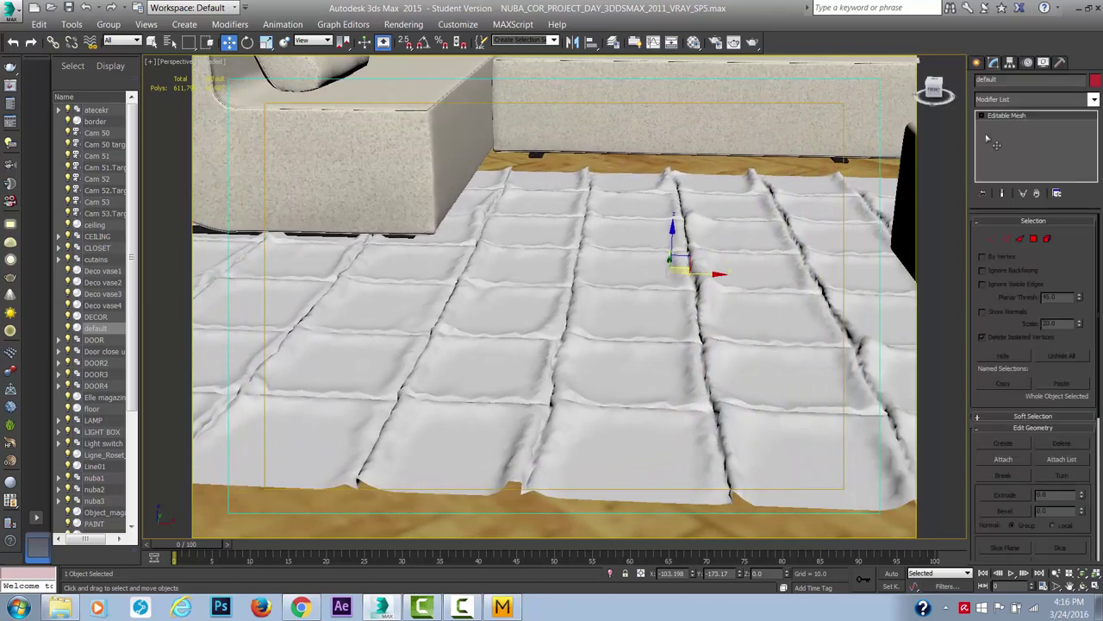
{"action": "left_click", "coordinate": [1094, 99]}
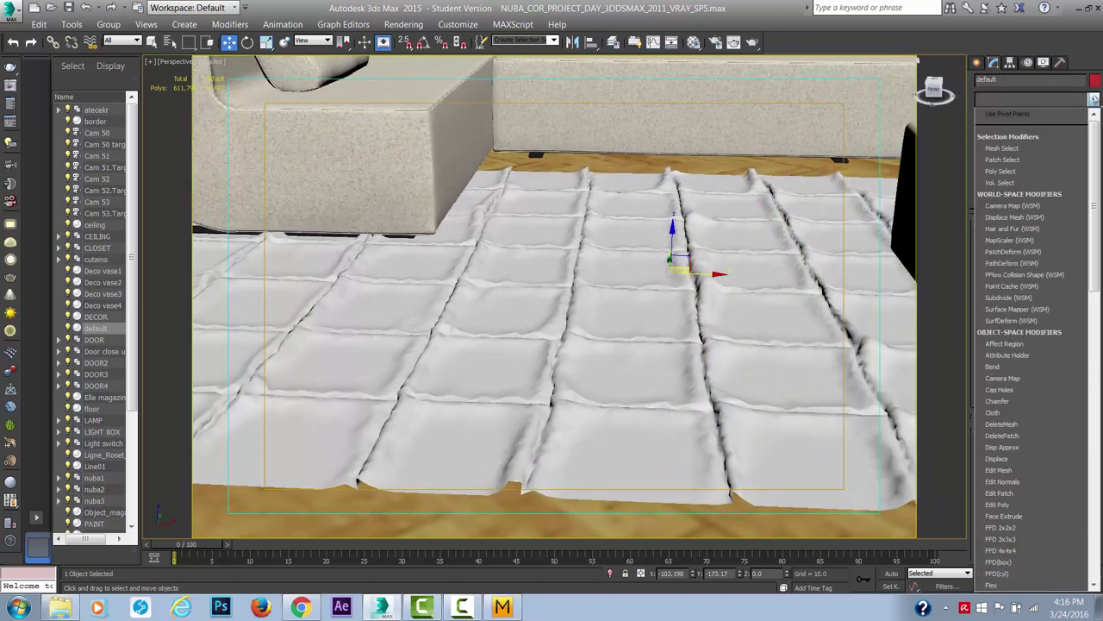
{"action": "key", "text": "t"}
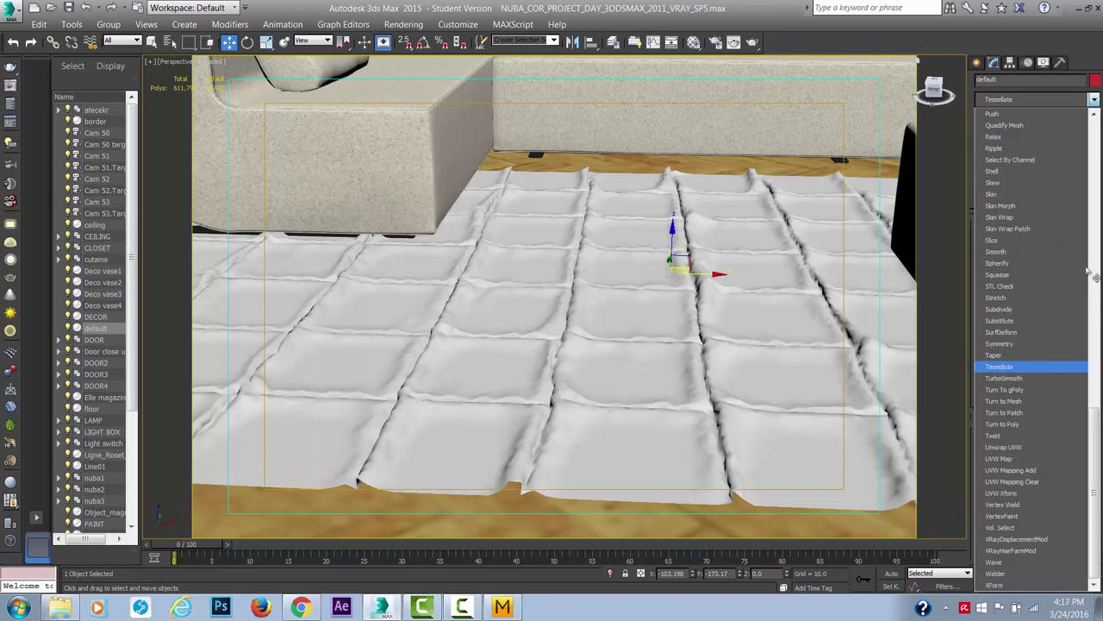
{"action": "left_click", "coordinate": [1068, 379]}
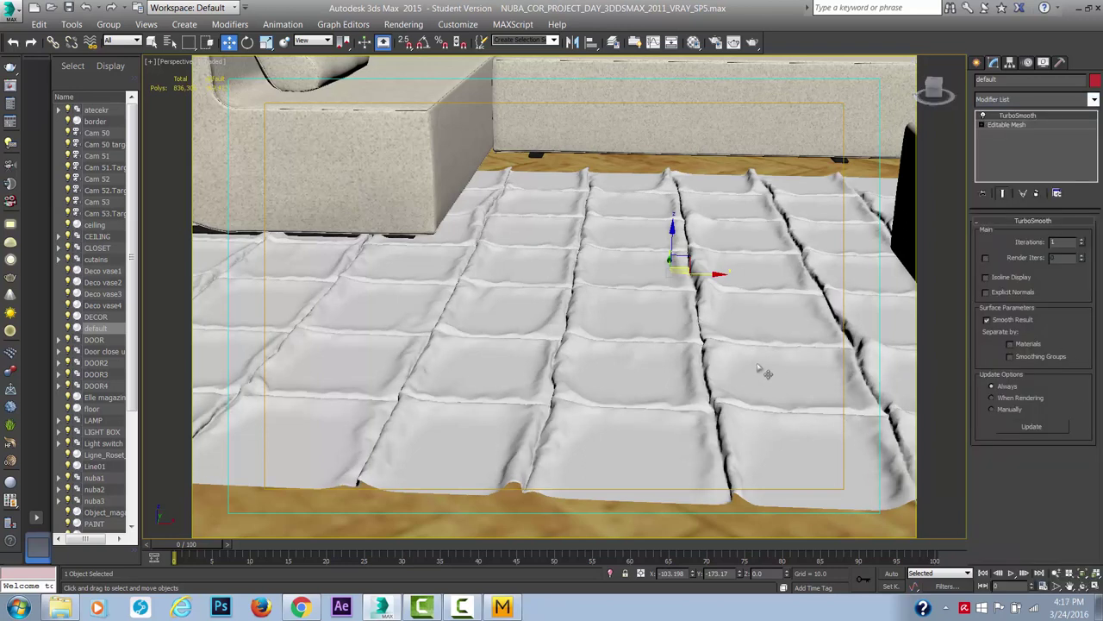
Set the carpet's TurboSmooth iterations to 2 and check its folded corner and front edge.
{"action": "middle_click_drag", "start_coordinate": [849, 373], "coordinate": [698, 360]}
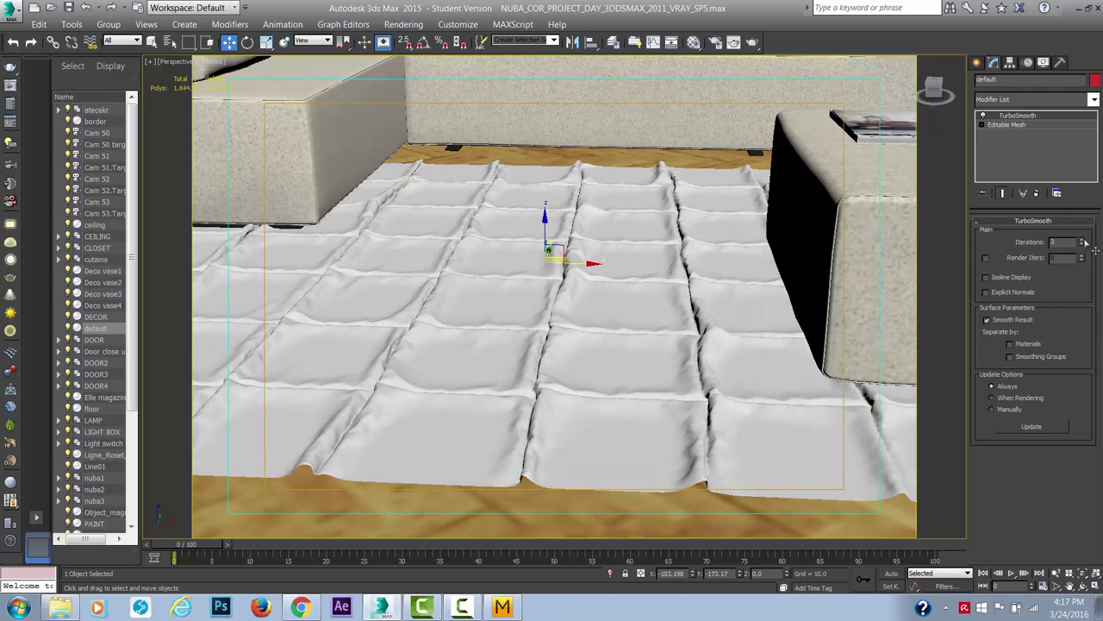
{"action": "middle_click_drag", "start_coordinate": [575, 363], "coordinate": [456, 413], "text": "alt"}
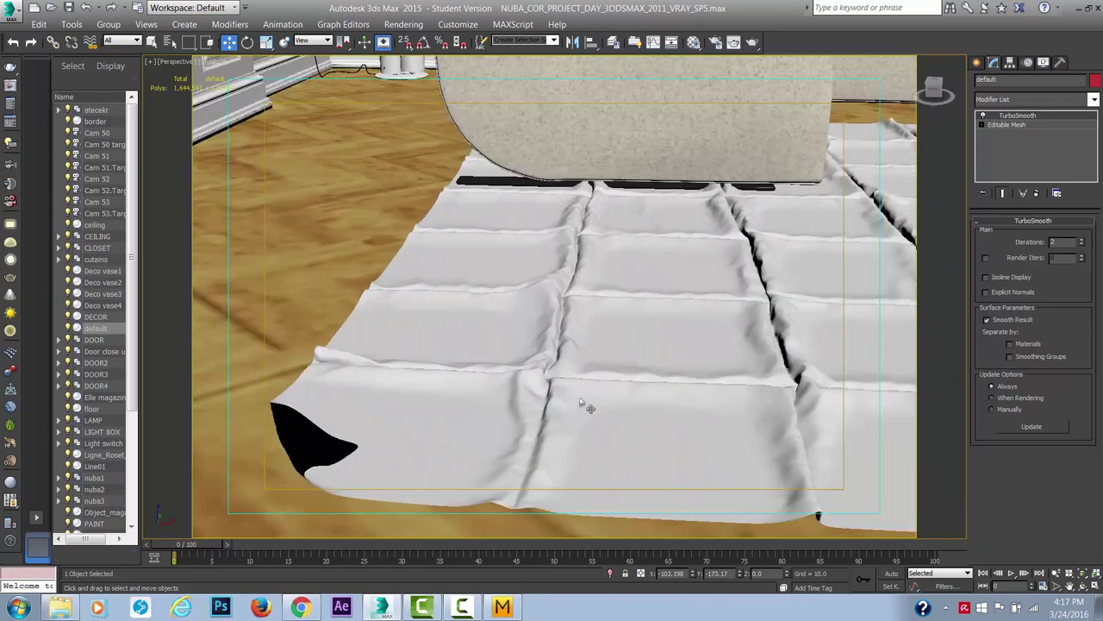
{"action": "middle_click_drag", "start_coordinate": [566, 401], "coordinate": [374, 339], "text": "alt"}
{"action": "middle_click_drag", "start_coordinate": [697, 364], "coordinate": [448, 349], "text": "alt"}
Compare the carpet's seams and folds with TurboSmooth disabled and enabled, from several angles and up close.
{"action": "left_click", "coordinate": [983, 116]}
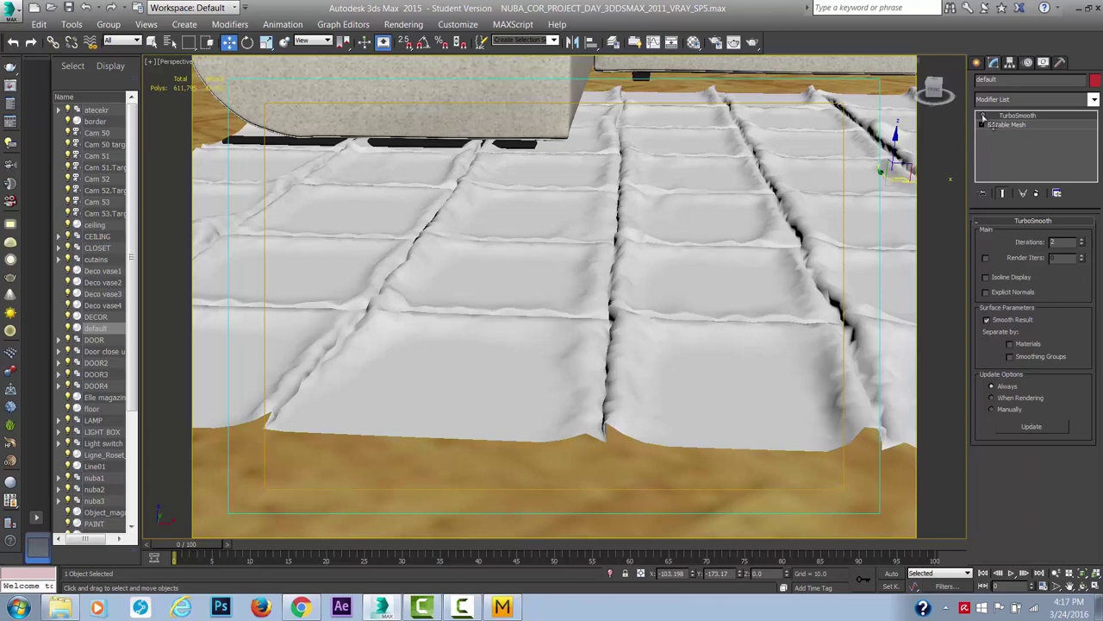
{"action": "left_click", "coordinate": [983, 117]}
{"action": "left_click", "coordinate": [983, 117]}
{"action": "left_click", "coordinate": [983, 117]}
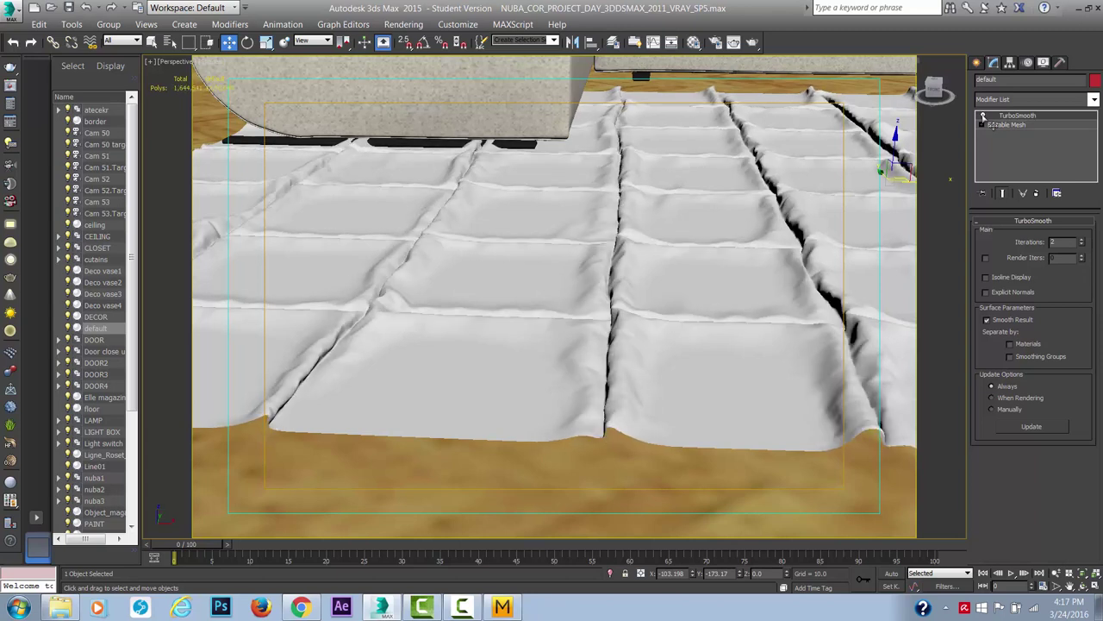
{"action": "left_click", "coordinate": [982, 117]}
{"action": "left_click", "coordinate": [983, 117]}
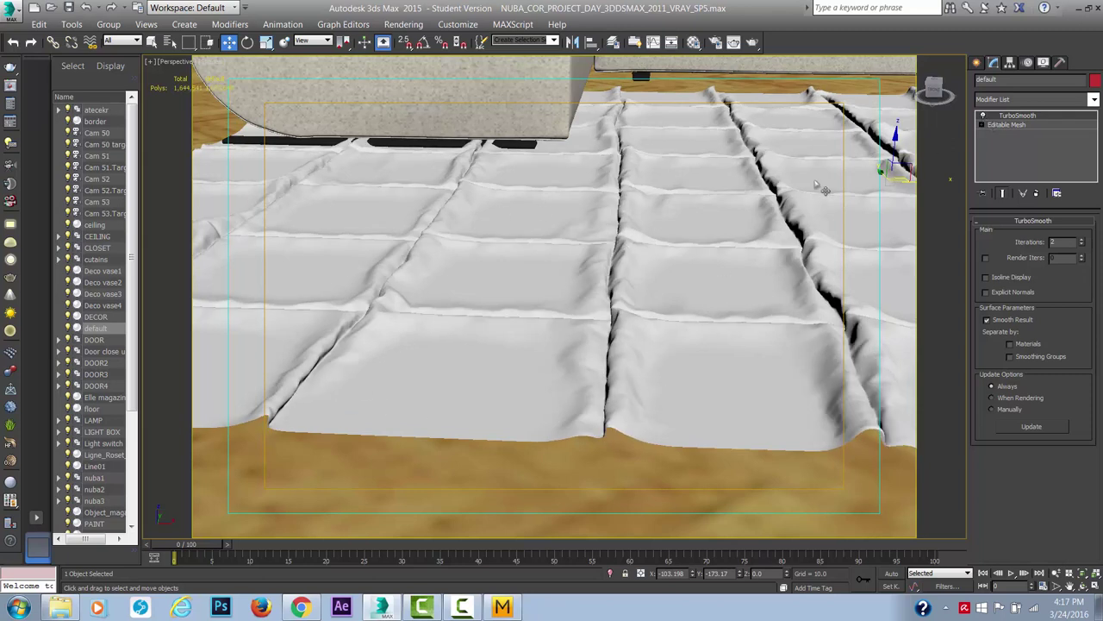
{"action": "middle_click_drag", "start_coordinate": [670, 352], "coordinate": [851, 376], "text": "alt"}
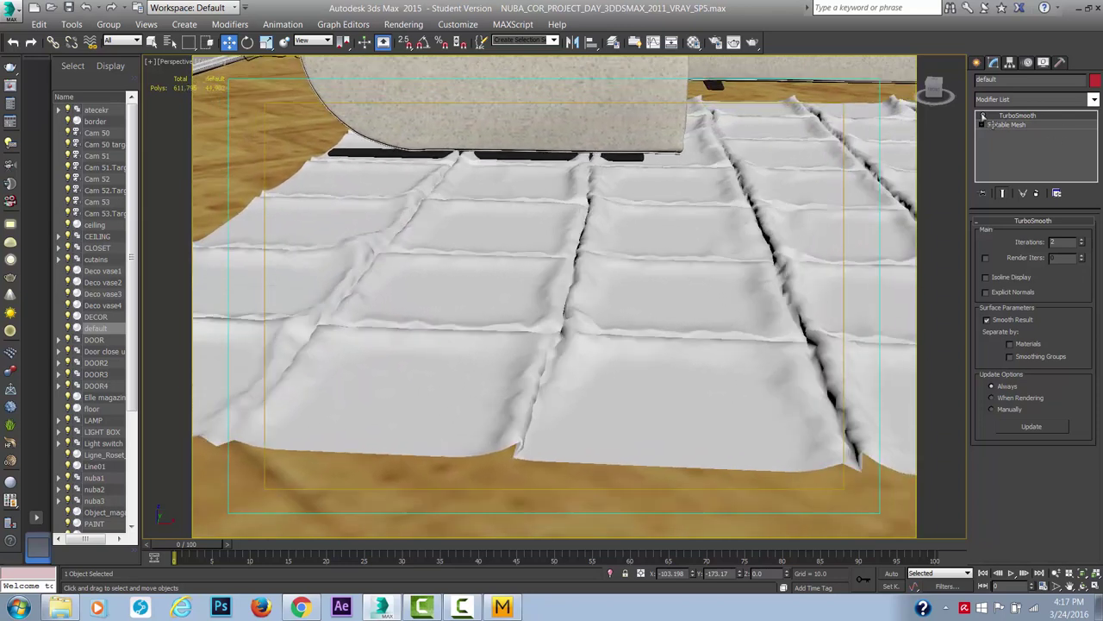
{"action": "middle_click_drag", "start_coordinate": [560, 373], "coordinate": [586, 382], "text": "alt"}
{"action": "scroll", "coordinate": [586, 381], "scroll_direction": "up", "scroll_amount": 3}
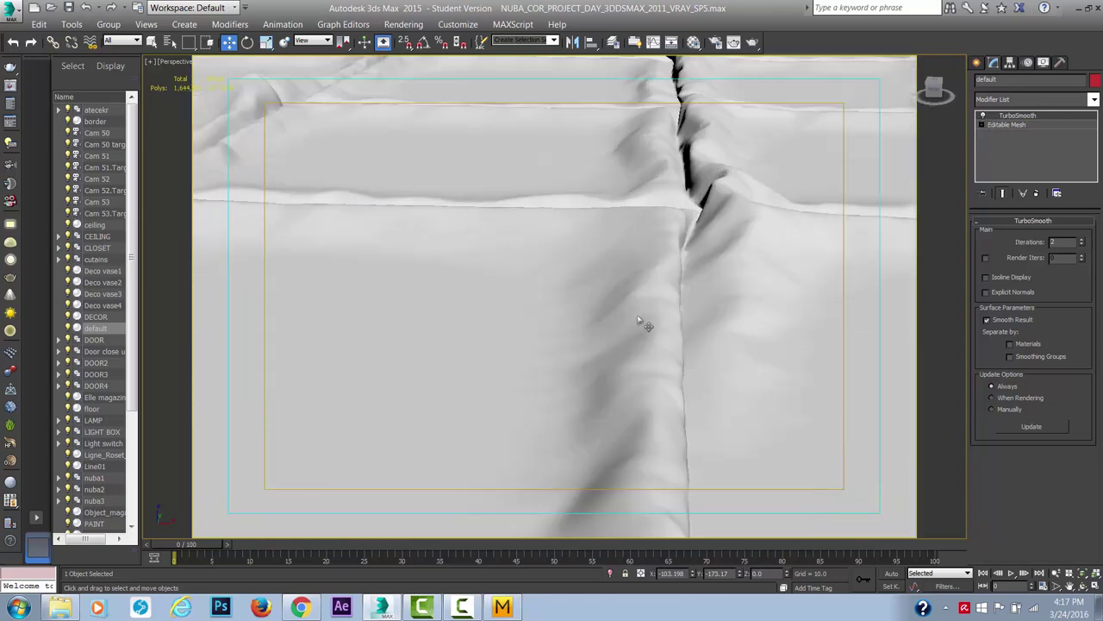
{"action": "scroll", "coordinate": [655, 377], "scroll_direction": "down", "scroll_amount": 5}
{"action": "middle_click_drag", "start_coordinate": [687, 365], "coordinate": [725, 98]}
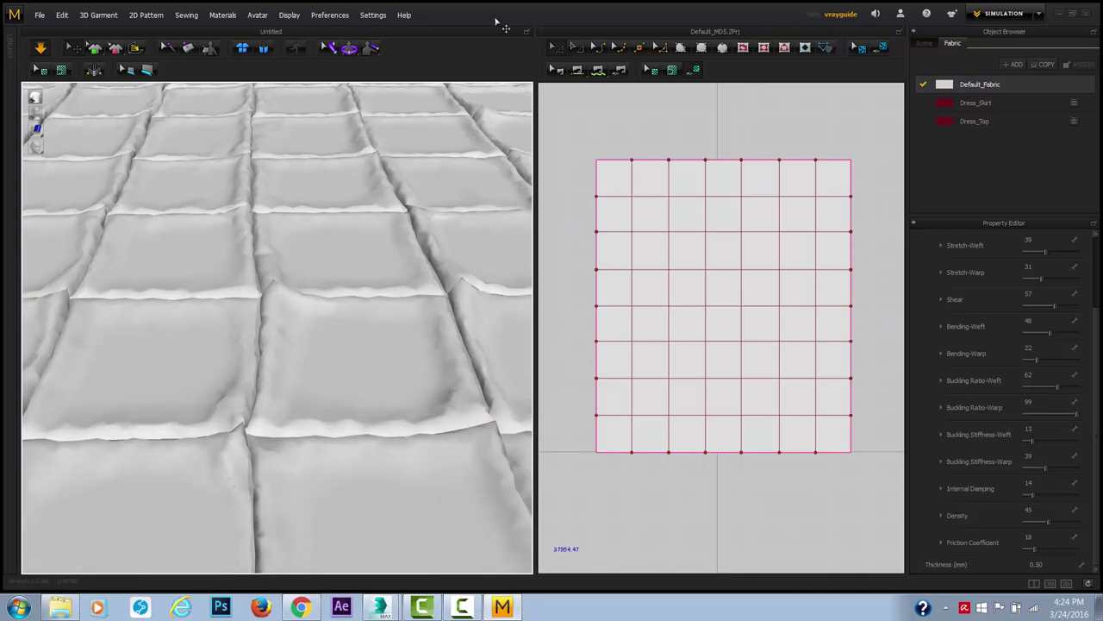
In a new Marvelous Designer project, draw a rectangle pattern with about 3344 mm total line length and paste a copy beside it.
{"action": "scroll", "coordinate": [496, 21], "scroll_direction": "down", "scroll_amount": 6}
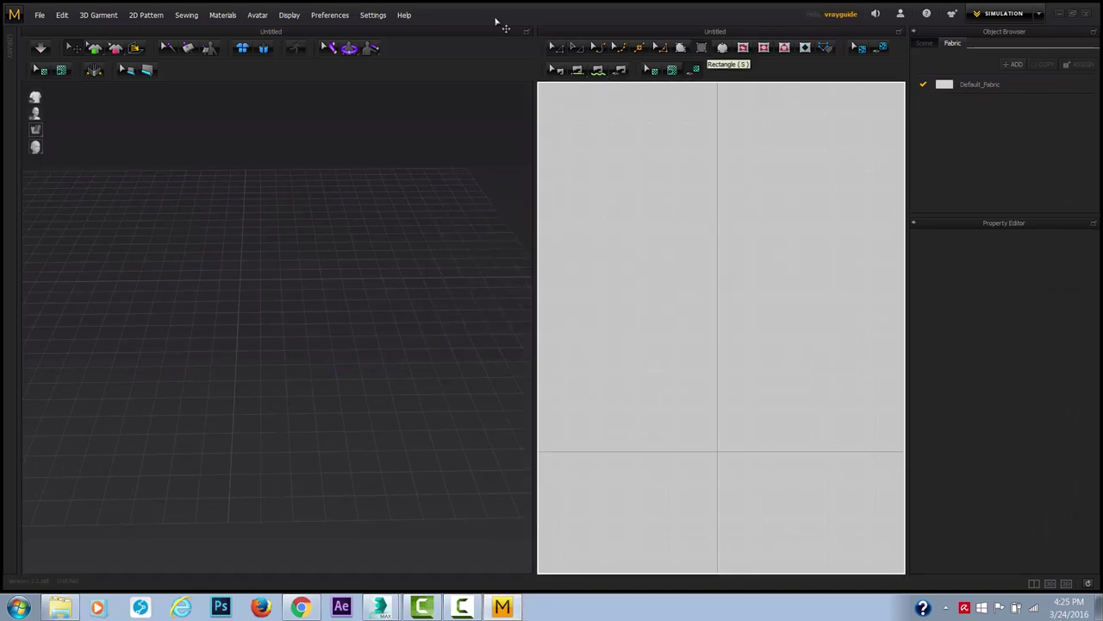
{"action": "left_click", "coordinate": [702, 47]}
{"action": "left_click_drag", "start_coordinate": [586, 208], "coordinate": [703, 295]}
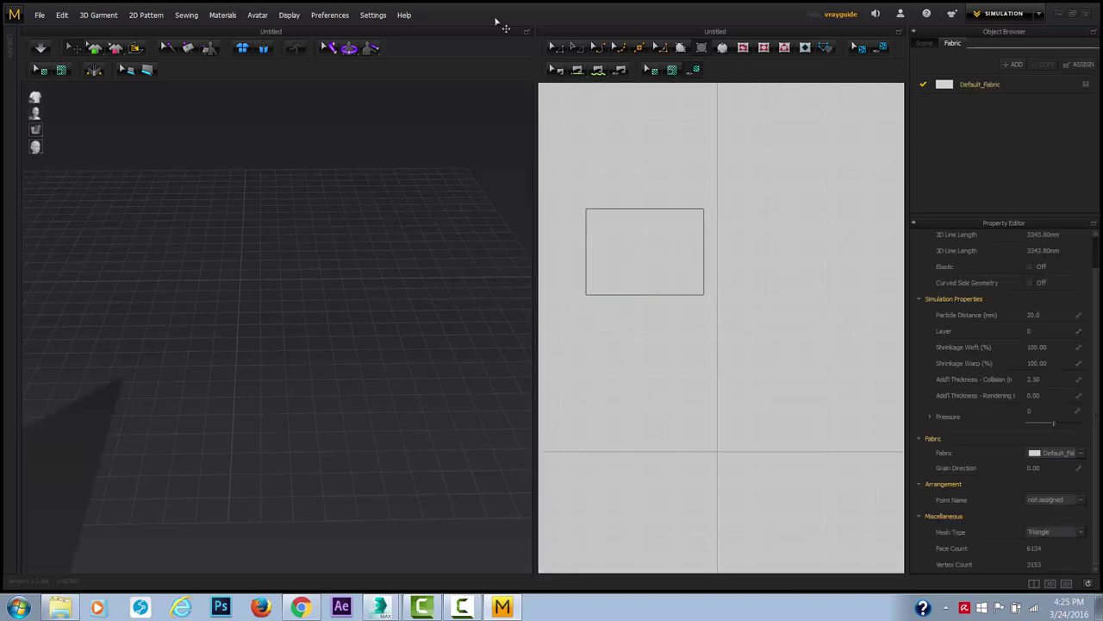
{"action": "key", "text": "s"}
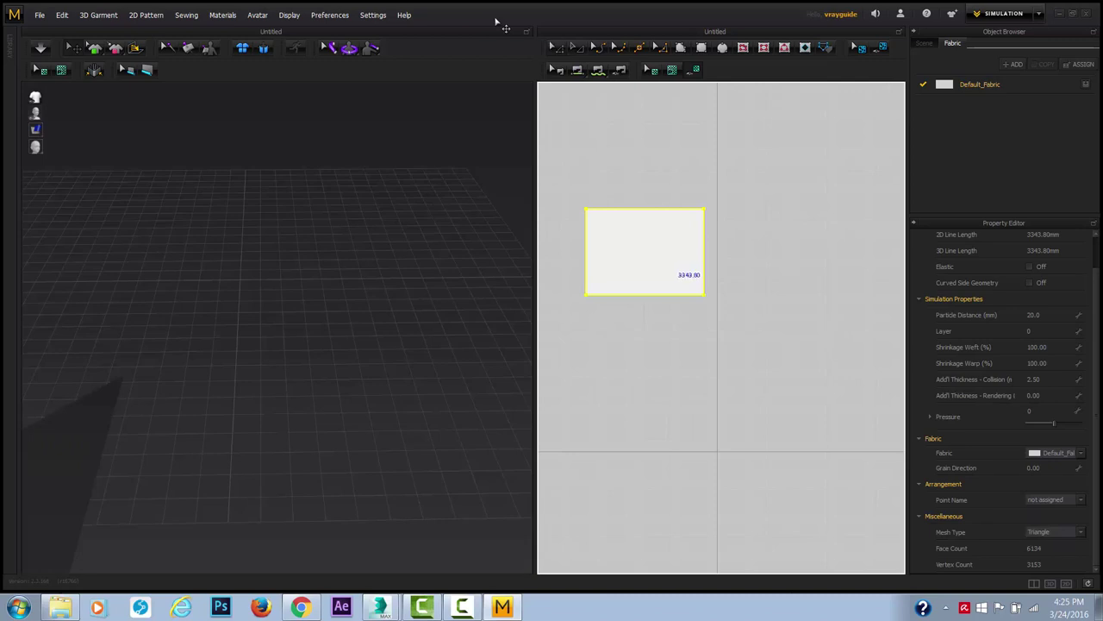
{"action": "key", "text": "ctrl+v"}
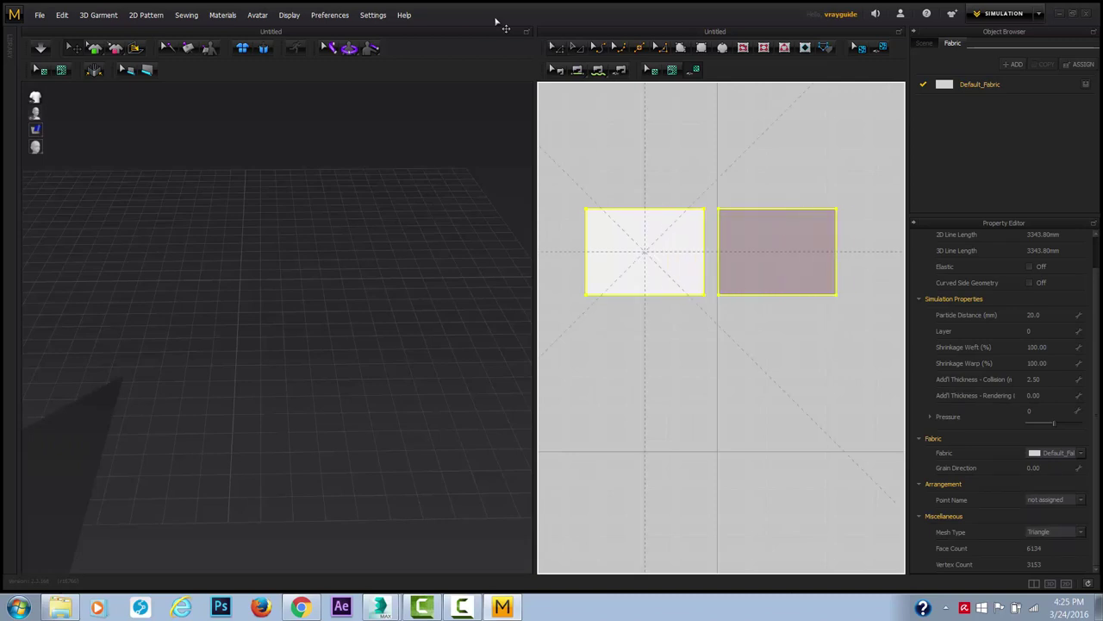
{"action": "left_click", "coordinate": [779, 252]}
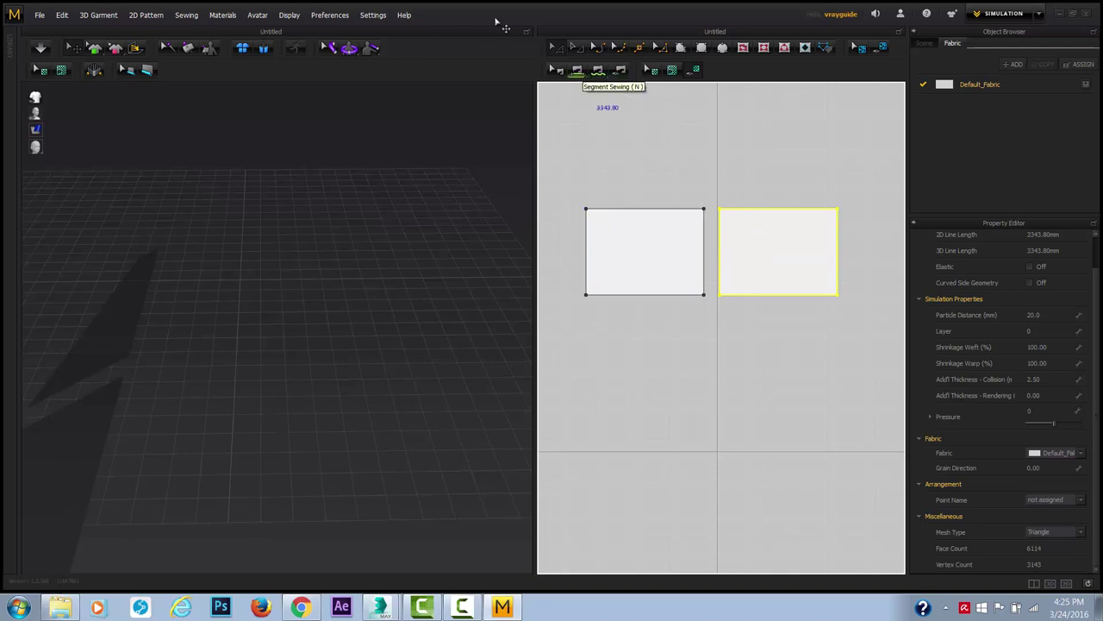
Sew the two rectangles together with Segment Sewing, joining their top edges, bottom edges, outer sides and facing inner sides.
{"action": "key", "text": "n"}
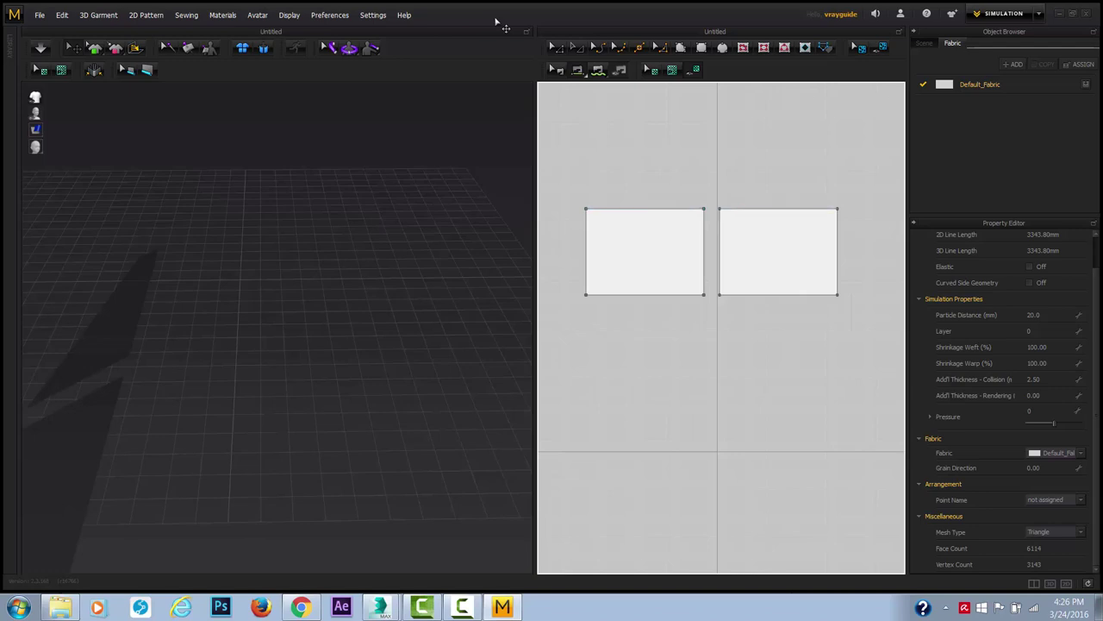
{"action": "left_click", "coordinate": [678, 208]}
{"action": "left_click", "coordinate": [743, 208]}
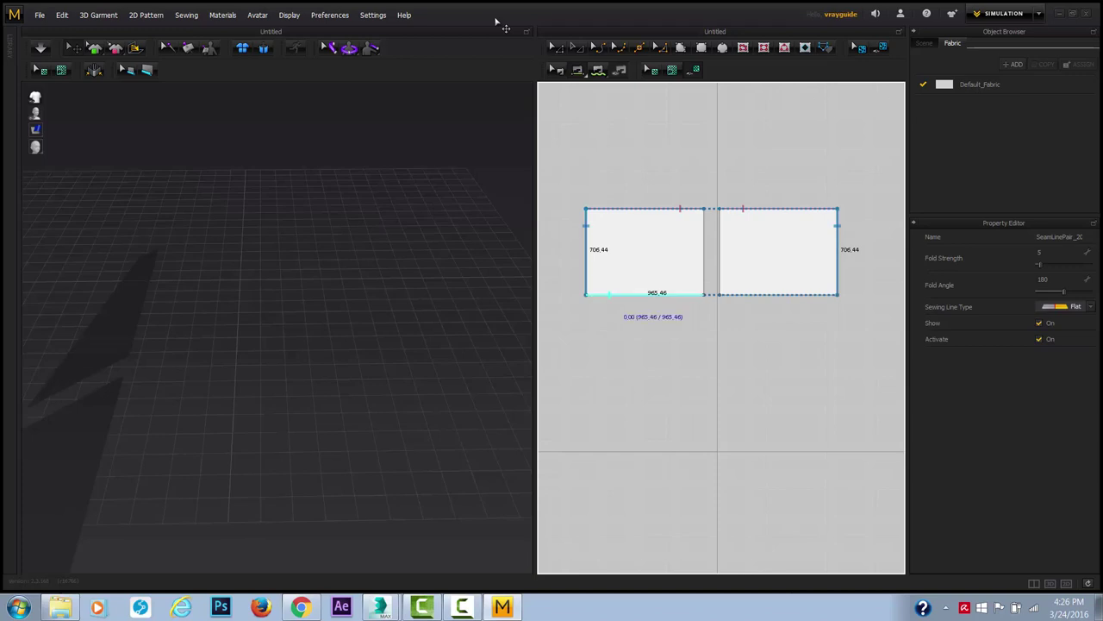
{"action": "left_click", "coordinate": [610, 294]}
{"action": "left_click", "coordinate": [812, 293]}
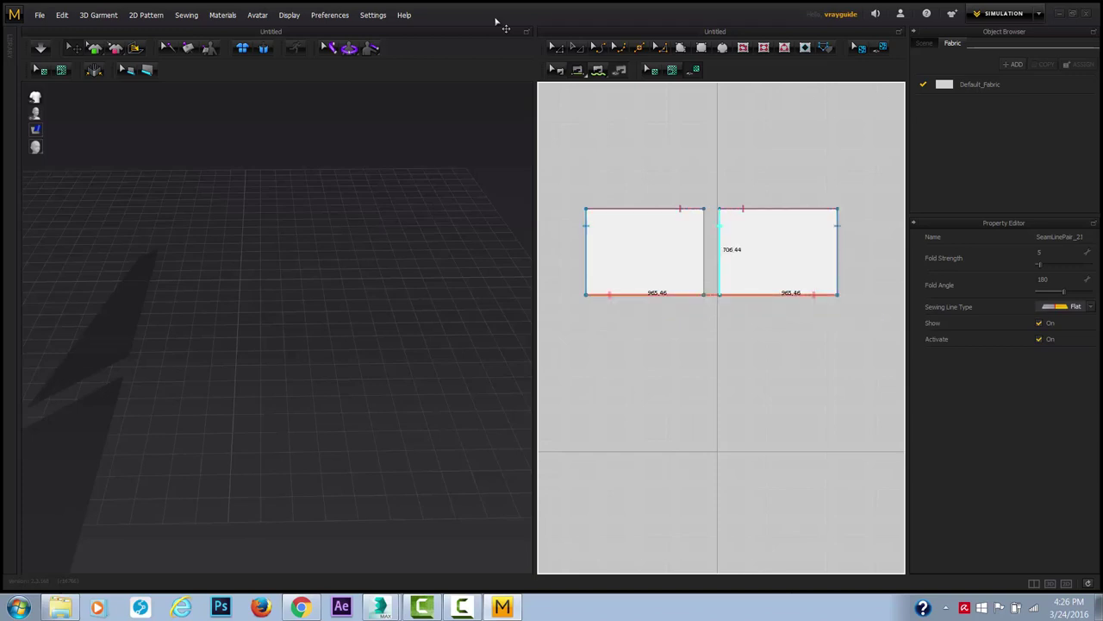
{"action": "left_click", "coordinate": [720, 226]}
{"action": "left_click", "coordinate": [705, 250]}
{"action": "left_click", "coordinate": [704, 237]}
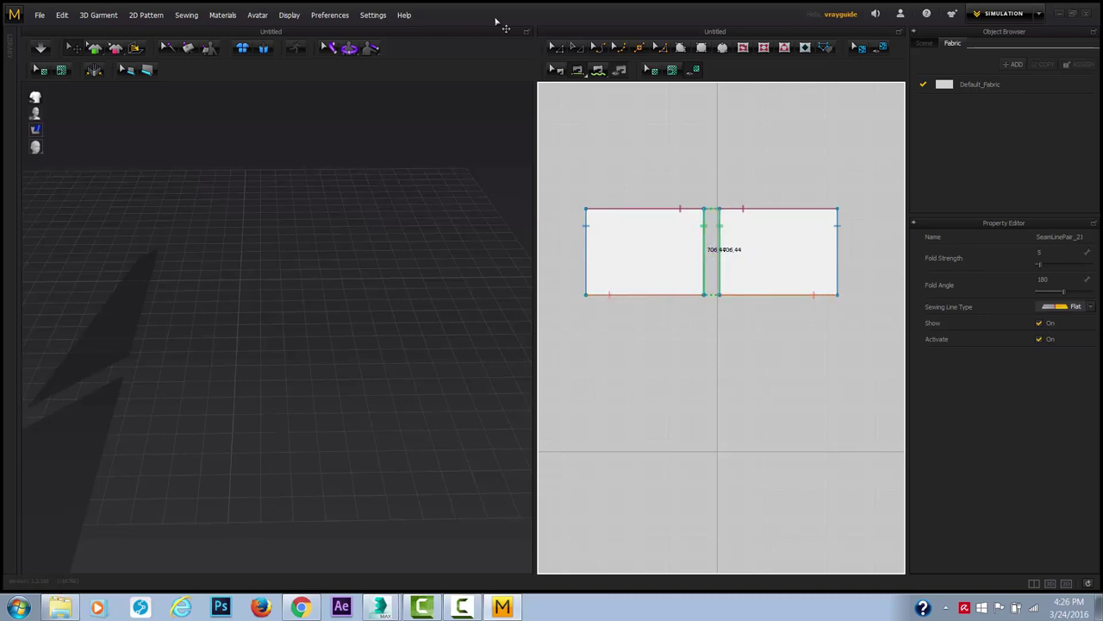
{"action": "middle_click_drag", "start_coordinate": [704, 259], "coordinate": [746, 252]}
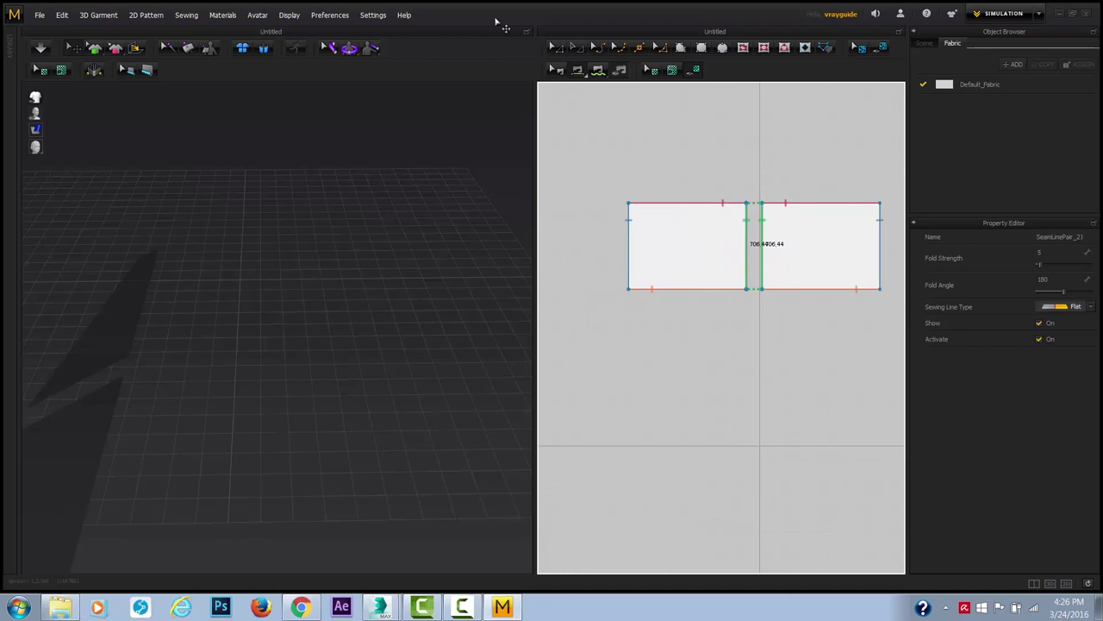
Place one rectangle parallel to the other in 3D and flip it so the seam lines run across without crossing.
{"action": "middle_click_drag", "start_coordinate": [258, 327], "coordinate": [314, 317]}
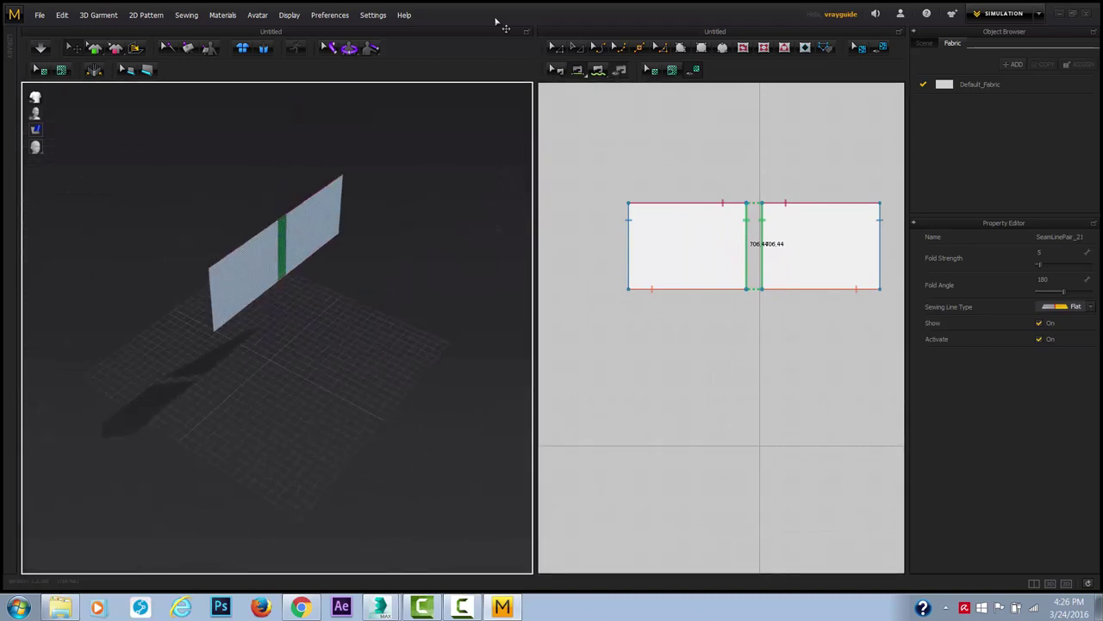
{"action": "left_click", "coordinate": [310, 225]}
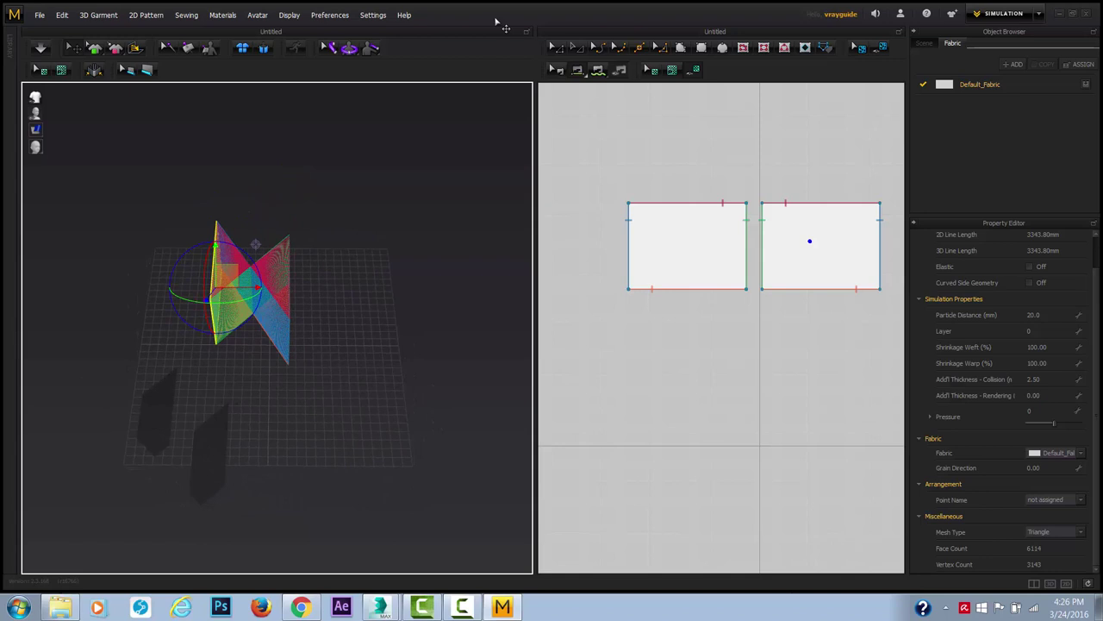
{"action": "right_click", "coordinate": [214, 285]}
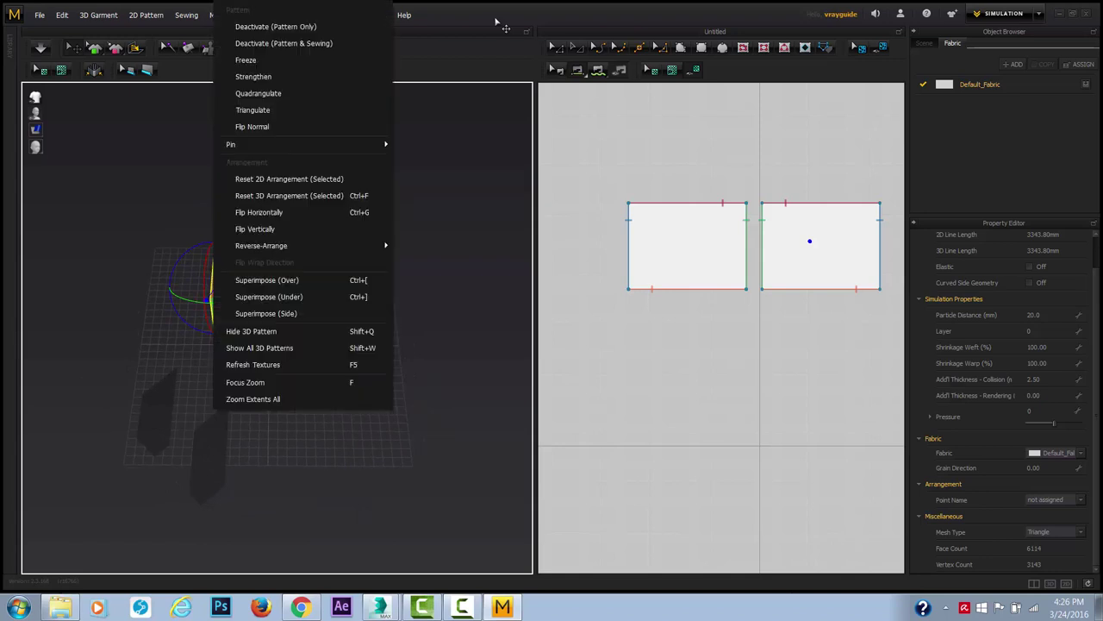
{"action": "key", "text": "Up"}
{"action": "key", "text": "Up"}
{"action": "key", "text": "Up"}
{"action": "key", "text": "Up"}
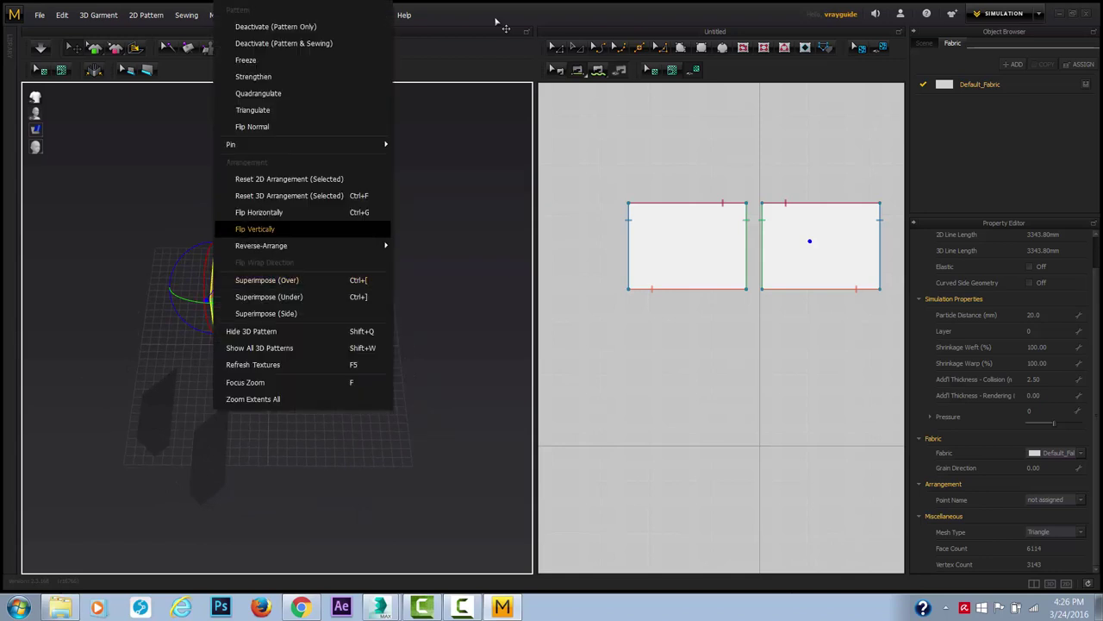
{"action": "key", "text": "Return"}
{"action": "middle_click_drag", "start_coordinate": [259, 284], "coordinate": [298, 231]}
{"action": "scroll", "coordinate": [277, 258], "scroll_direction": "down", "scroll_amount": 1}
{"action": "scroll", "coordinate": [277, 259], "scroll_direction": "up", "scroll_amount": 2}
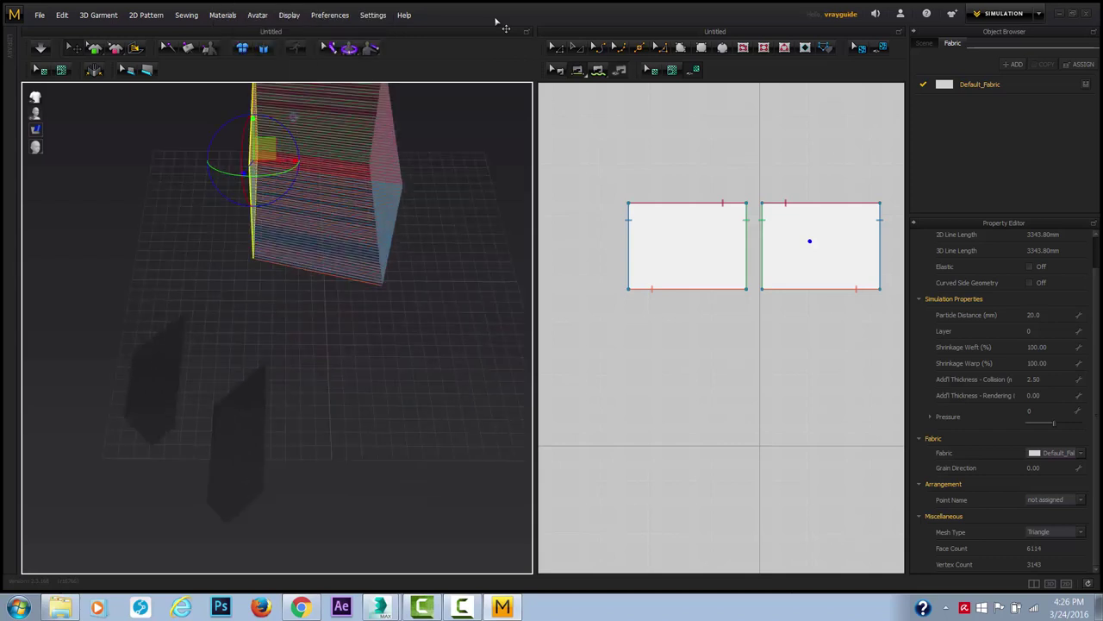
{"action": "middle_click_drag", "start_coordinate": [271, 122], "coordinate": [123, 255]}
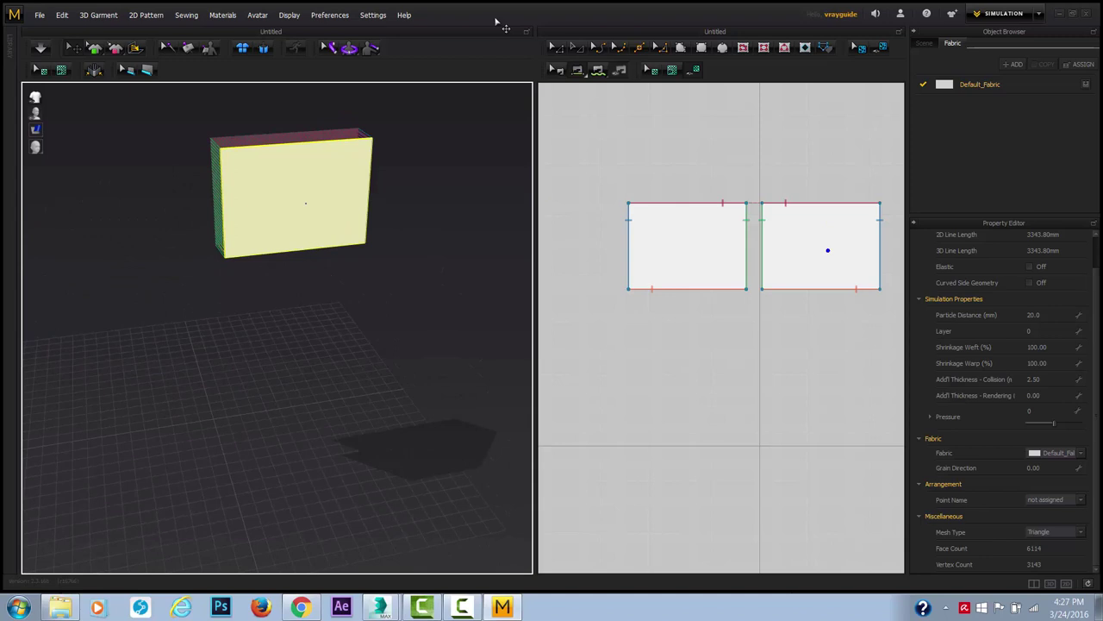
Select both pattern pieces and rotate them together until they lie roughly flat above the ground grid.
{"action": "key", "text": "a"}
{"action": "left_click_drag", "start_coordinate": [598, 156], "coordinate": [890, 298]}
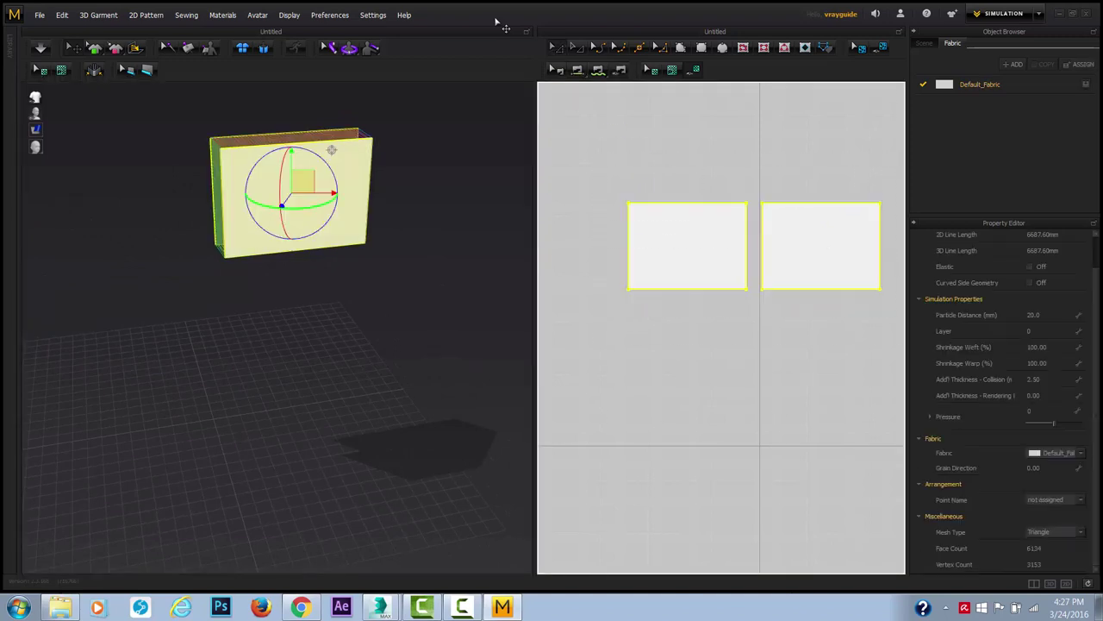
{"action": "left_click_drag", "start_coordinate": [280, 205], "coordinate": [285, 162]}
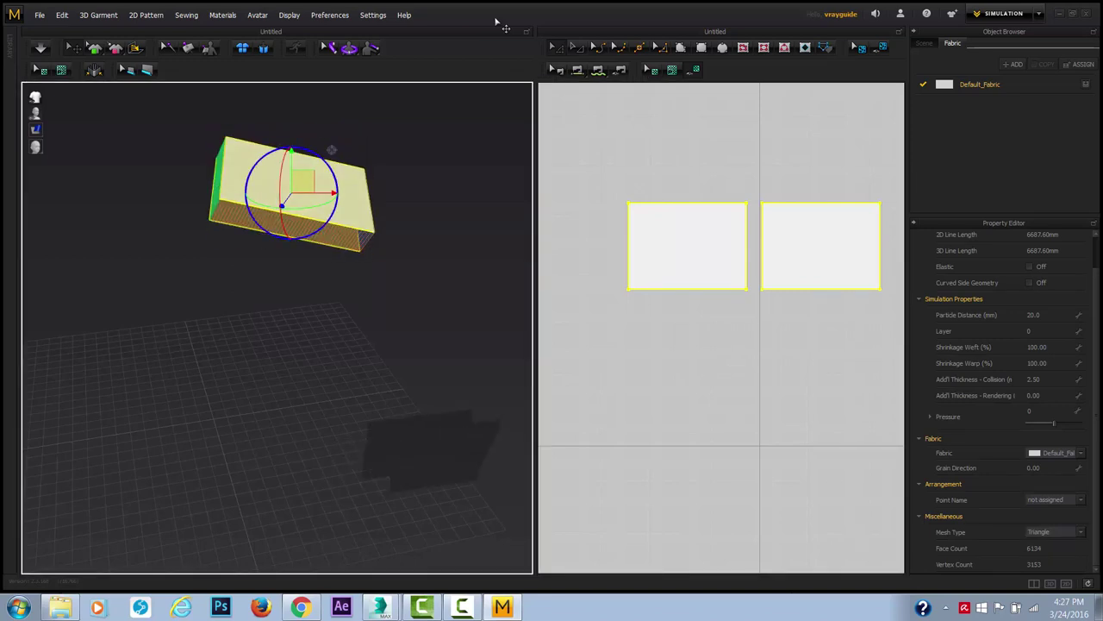
{"action": "left_click_drag", "start_coordinate": [335, 210], "coordinate": [336, 185]}
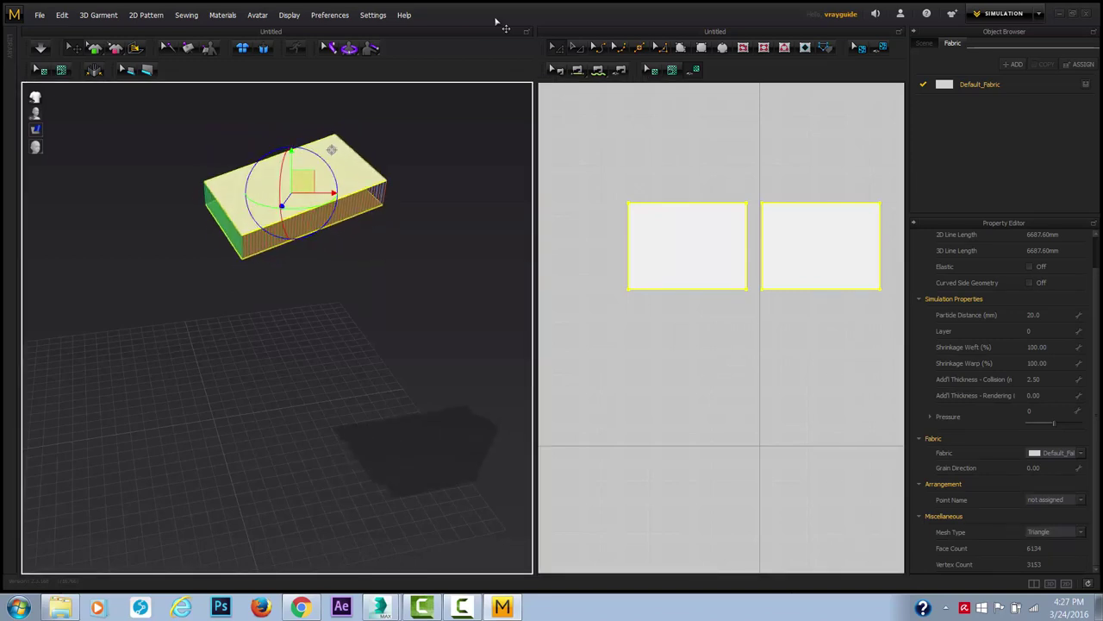
Simulate the sewn pieces so they close up and drop onto the ground, and inspect the folds up close.
{"action": "key", "text": "space"}
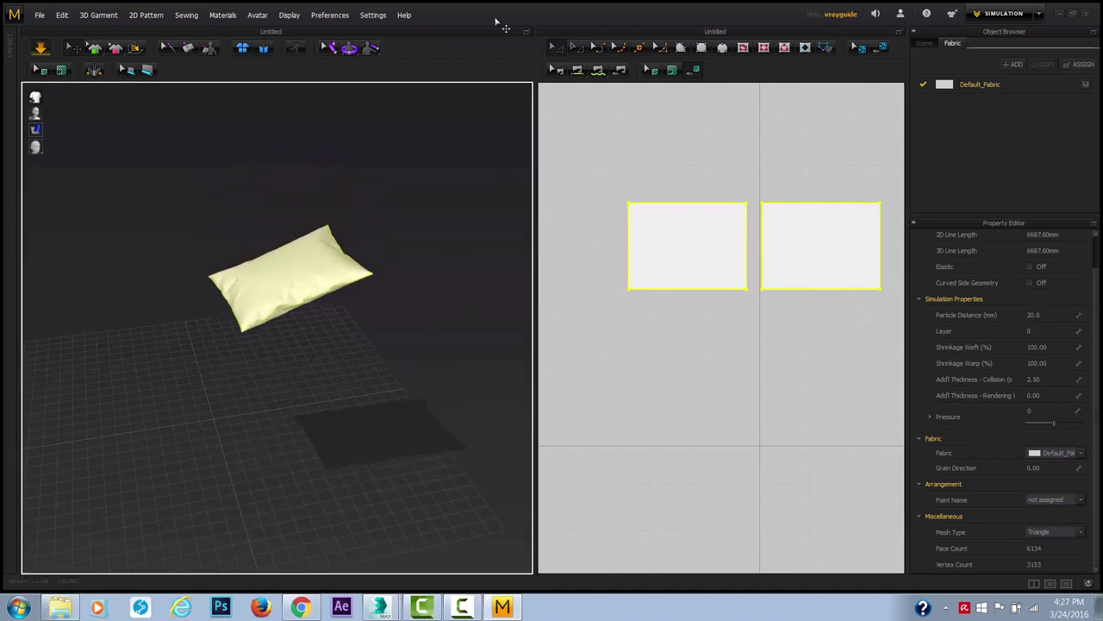
{"action": "middle_click_drag", "start_coordinate": [290, 401], "coordinate": [304, 358]}
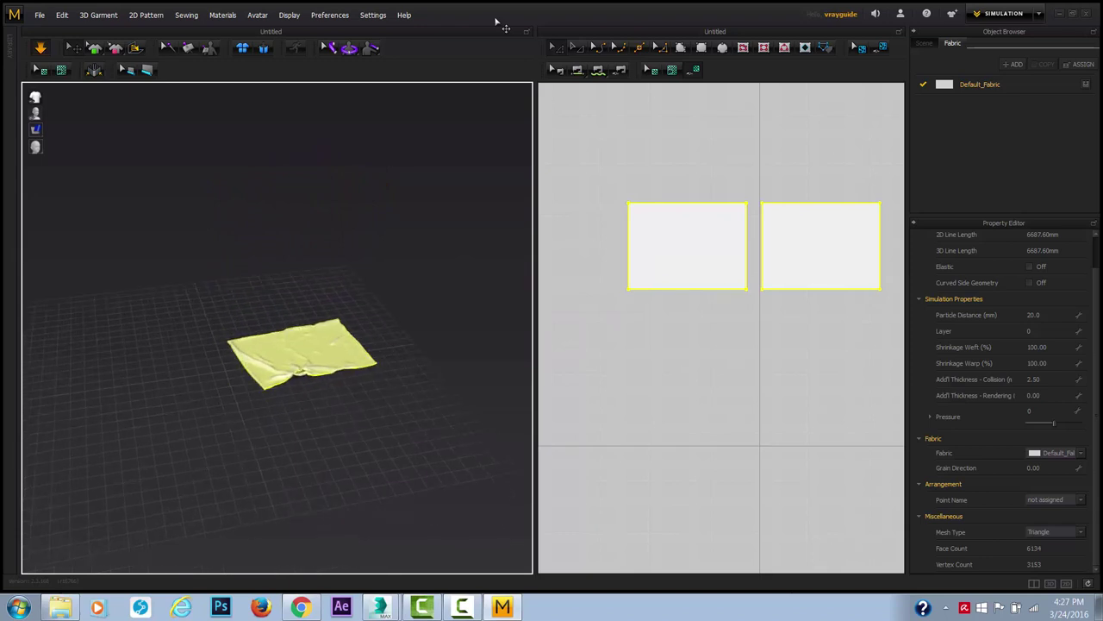
{"action": "scroll", "coordinate": [277, 328], "scroll_direction": "down", "scroll_amount": 3}
{"action": "scroll", "coordinate": [277, 328], "scroll_direction": "up", "scroll_amount": 10}
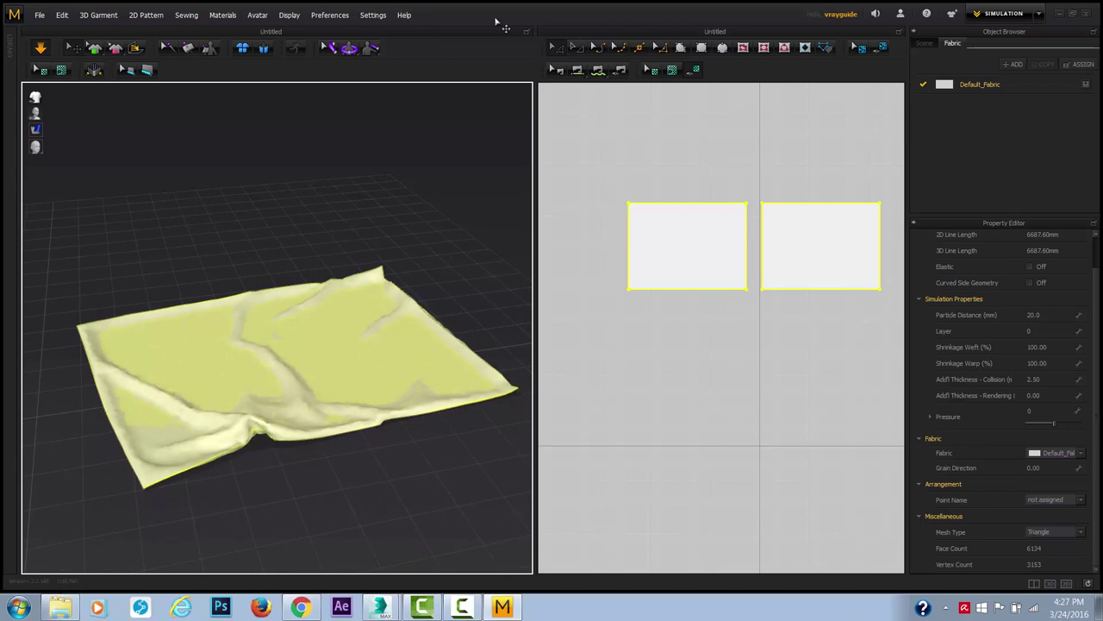
Try inflating the sewn cushion with a Pressure of 48 on both pieces.
{"action": "left_click", "coordinate": [1044, 411]}
{"action": "type", "text": "50"}
{"action": "key", "text": "Return"}
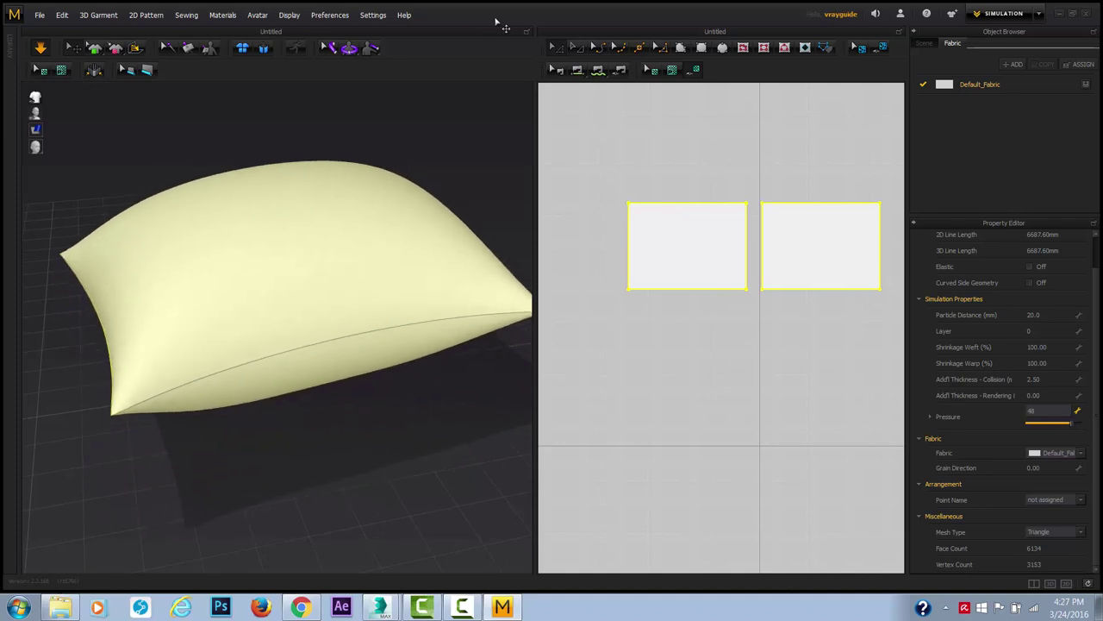
Adjust the Pressure of both pieces through 4 to 6 while tugging at the simulated cushion.
{"action": "key", "text": "BackSpace"}
{"action": "key", "text": "BackSpace"}
{"action": "type", "text": "-4"}
{"action": "left_click_drag", "start_coordinate": [1052, 422], "coordinate": [1054, 422]}
{"action": "type", "text": "2"}
{"action": "mouse_move", "coordinate": [347, 347]}
{"action": "left_mouse_down"}
{"action": "mouse_move", "coordinate": [339, 338]}
{"action": "mouse_move", "coordinate": [363, 356]}
{"action": "left_mouse_up"}
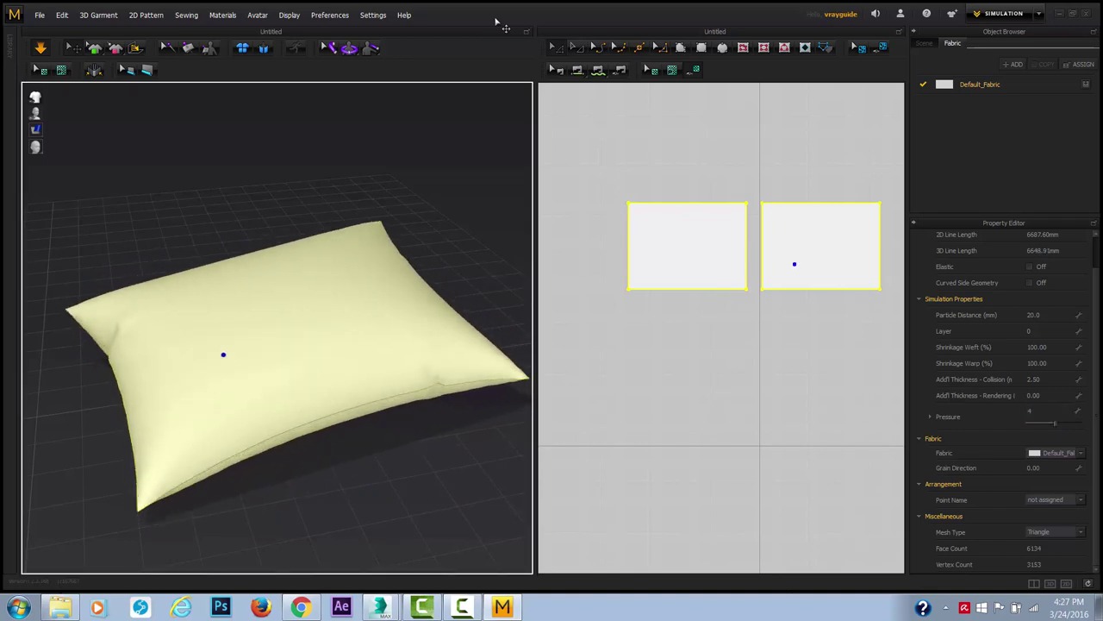
{"action": "left_click_drag", "start_coordinate": [1055, 423], "coordinate": [1056, 422]}
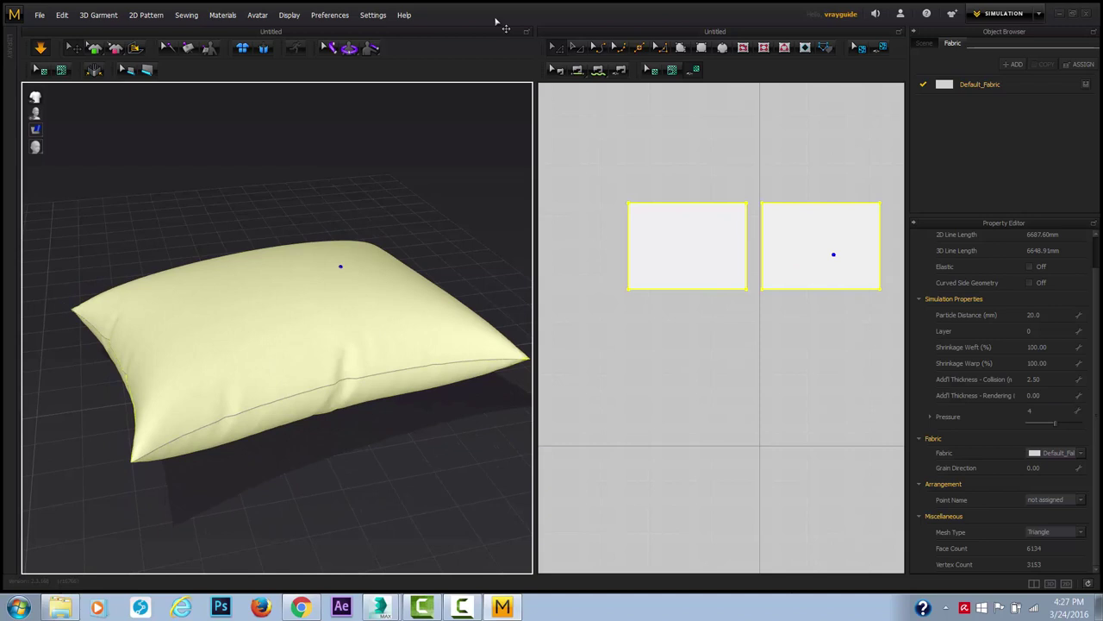
{"action": "key", "text": "Return"}
Apply the D_Cotton physical property preset to Default_Fabric.
{"action": "left_click", "coordinate": [980, 85]}
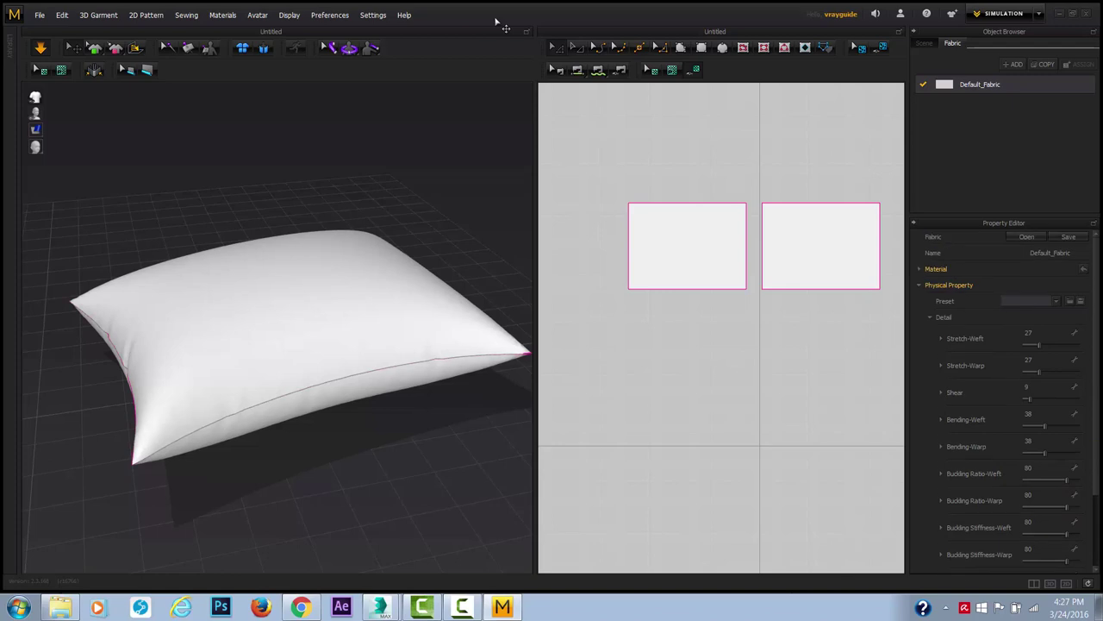
{"action": "left_click", "coordinate": [1056, 301]}
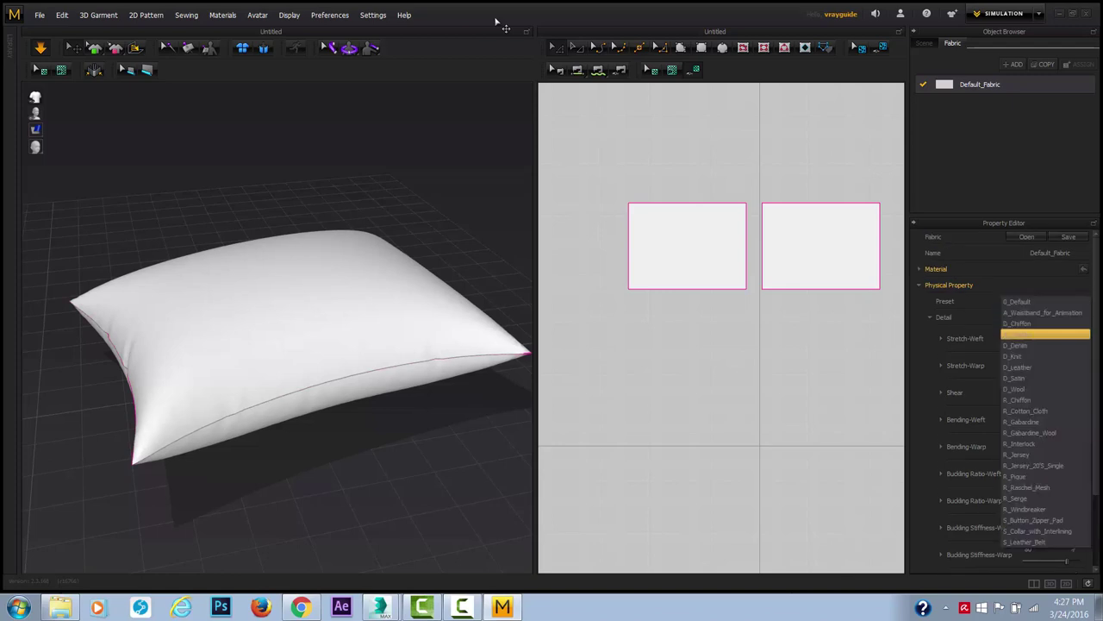
{"action": "left_click", "coordinate": [1034, 334]}
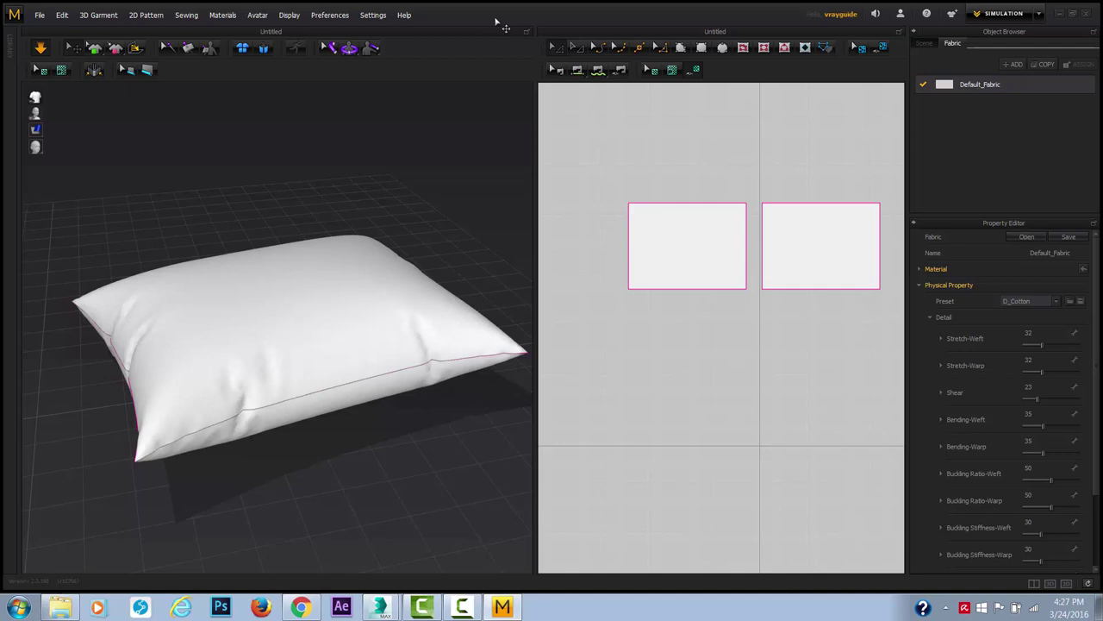
Turn on Elastic for the edges of both pattern pieces and view the gathered cushion from another angle.
{"action": "left_click", "coordinate": [616, 181]}
{"action": "left_click_drag", "start_coordinate": [610, 175], "coordinate": [904, 337]}
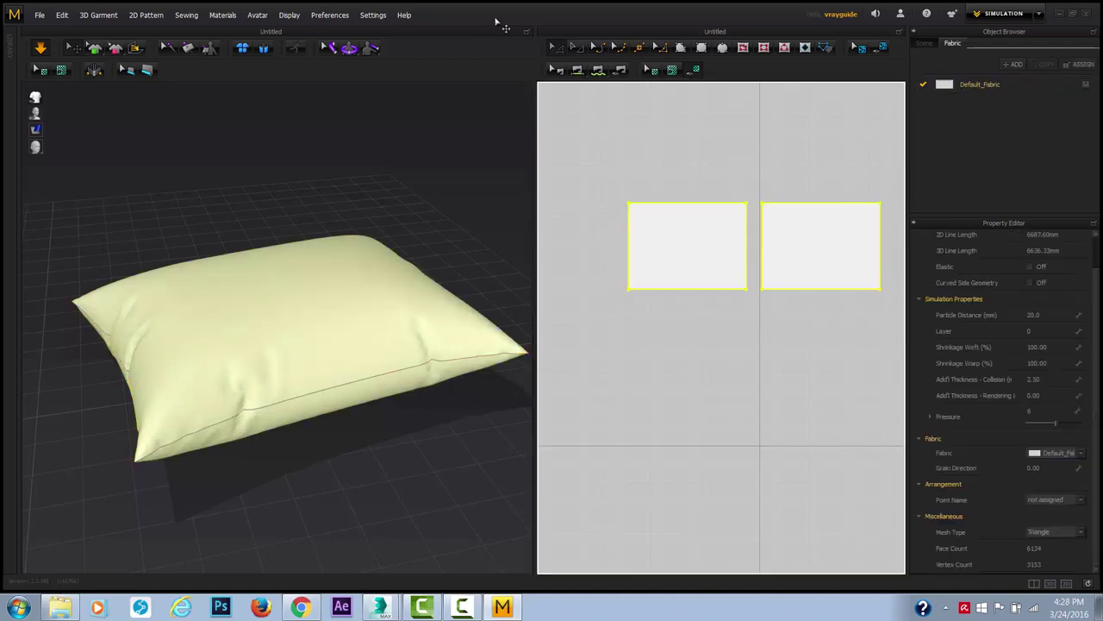
{"action": "left_click", "coordinate": [1029, 266]}
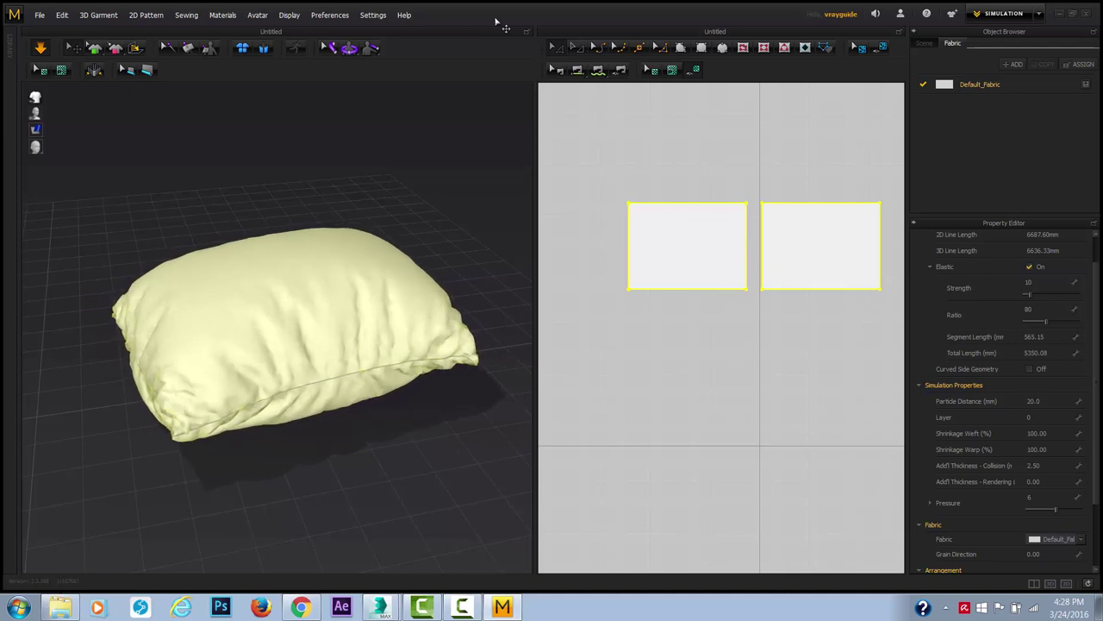
{"action": "mouse_move", "coordinate": [293, 336]}
{"action": "middle_mouse_down"}
{"action": "mouse_move", "coordinate": [306, 303]}
{"action": "mouse_move", "coordinate": [335, 306]}
{"action": "middle_mouse_up"}
{"action": "right_click_drag", "start_coordinate": [334, 306], "coordinate": [324, 332]}
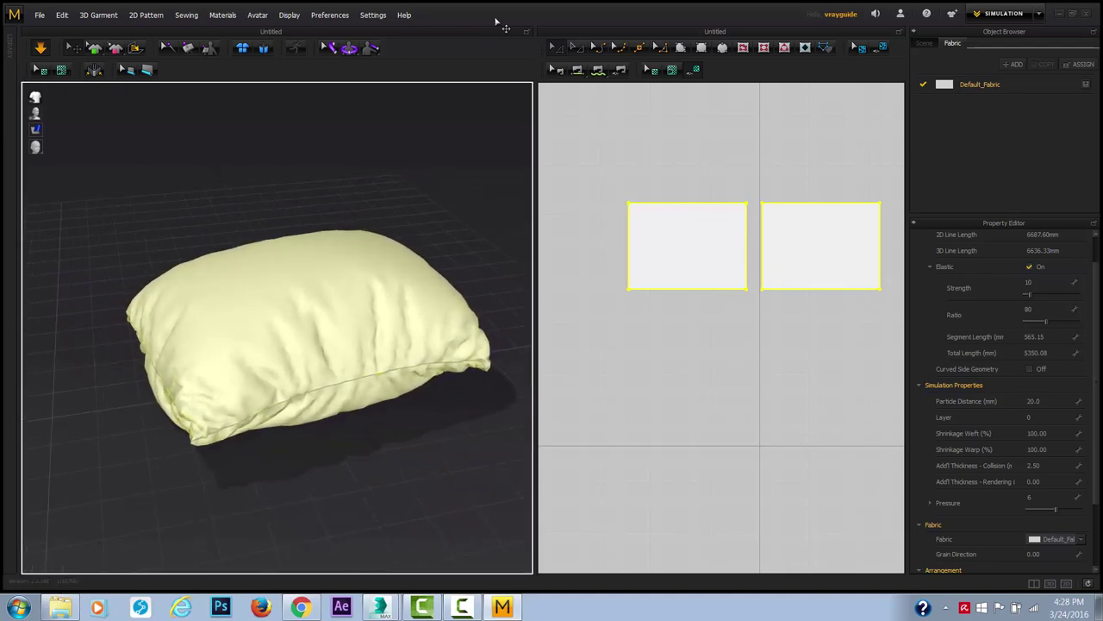
Pull and reposition the simulated cushion until it stands on its edge like a beanbag, and view it up close.
{"action": "mouse_move", "coordinate": [329, 282]}
{"action": "left_mouse_down"}
{"action": "mouse_move", "coordinate": [323, 336]}
{"action": "mouse_move", "coordinate": [332, 309]}
{"action": "mouse_move", "coordinate": [375, 320]}
{"action": "left_mouse_up"}
{"action": "left_click_drag", "start_coordinate": [275, 317], "coordinate": [319, 30]}
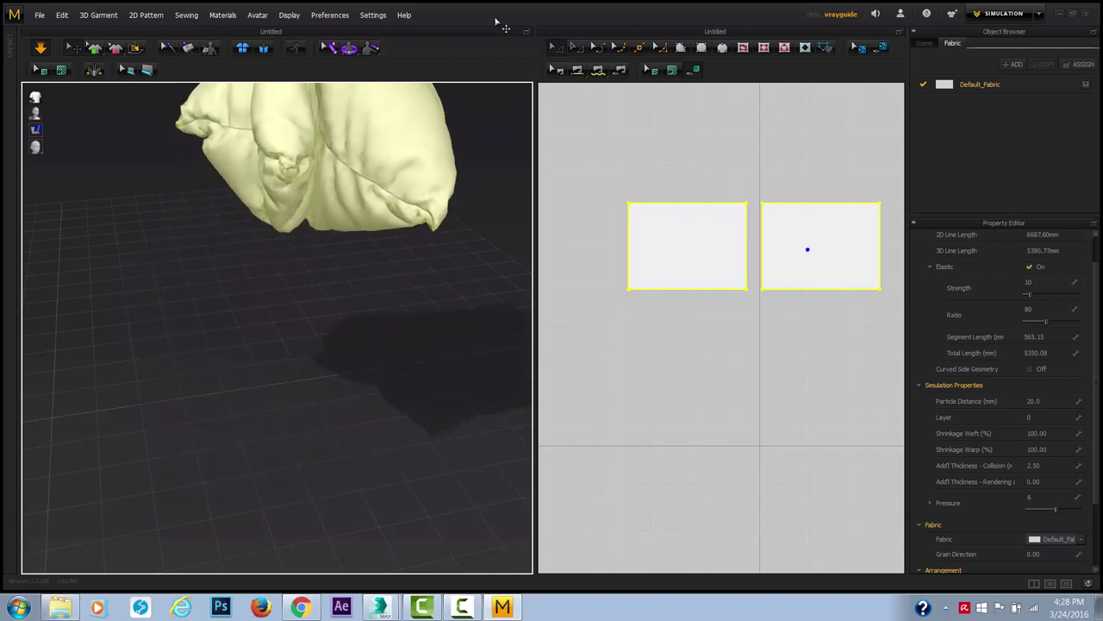
{"action": "left_click_drag", "start_coordinate": [264, 207], "coordinate": [251, 165]}
{"action": "left_click_drag", "start_coordinate": [280, 245], "coordinate": [298, 385]}
{"action": "left_click_drag", "start_coordinate": [396, 207], "coordinate": [8, 341]}
{"action": "mouse_move", "coordinate": [185, 331]}
{"action": "left_mouse_down"}
{"action": "mouse_move", "coordinate": [273, 216]}
{"action": "mouse_move", "coordinate": [227, 135]}
{"action": "mouse_move", "coordinate": [250, 108]}
{"action": "mouse_move", "coordinate": [220, 122]}
{"action": "mouse_move", "coordinate": [216, 92]}
{"action": "mouse_move", "coordinate": [207, 93]}
{"action": "mouse_move", "coordinate": [371, 115]}
{"action": "mouse_move", "coordinate": [425, 152]}
{"action": "mouse_move", "coordinate": [489, 233]}
{"action": "left_mouse_up"}
{"action": "mouse_move", "coordinate": [407, 175]}
{"action": "left_mouse_down"}
{"action": "mouse_move", "coordinate": [451, 196]}
{"action": "mouse_move", "coordinate": [468, 221]}
{"action": "left_mouse_up"}
{"action": "right_click_drag", "start_coordinate": [382, 222], "coordinate": [483, 216]}
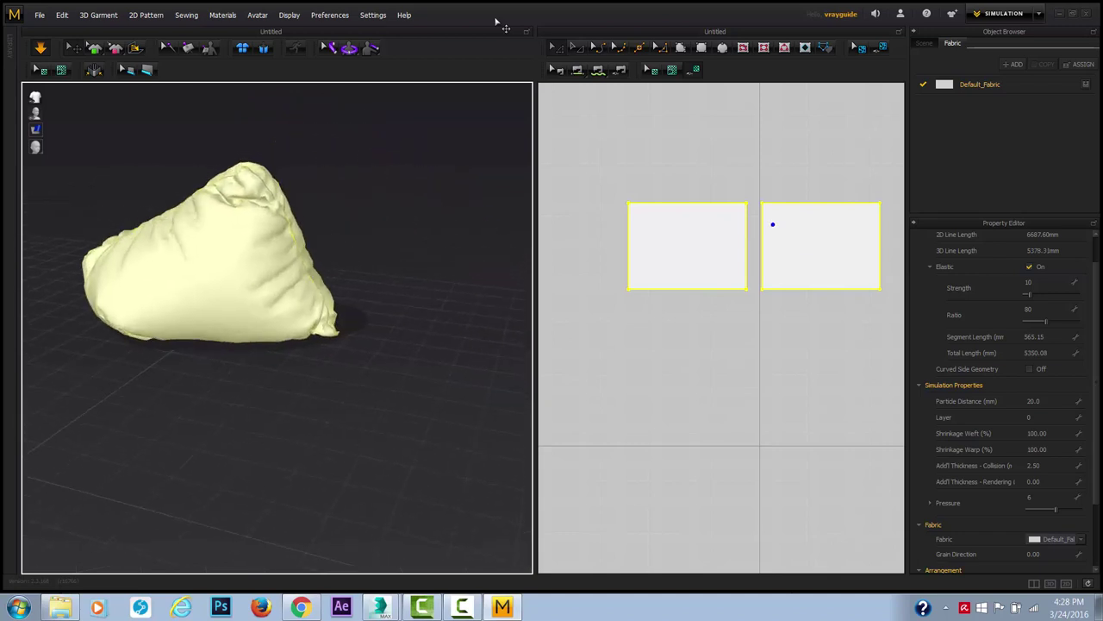
{"action": "middle_click_drag", "start_coordinate": [344, 258], "coordinate": [468, 317]}
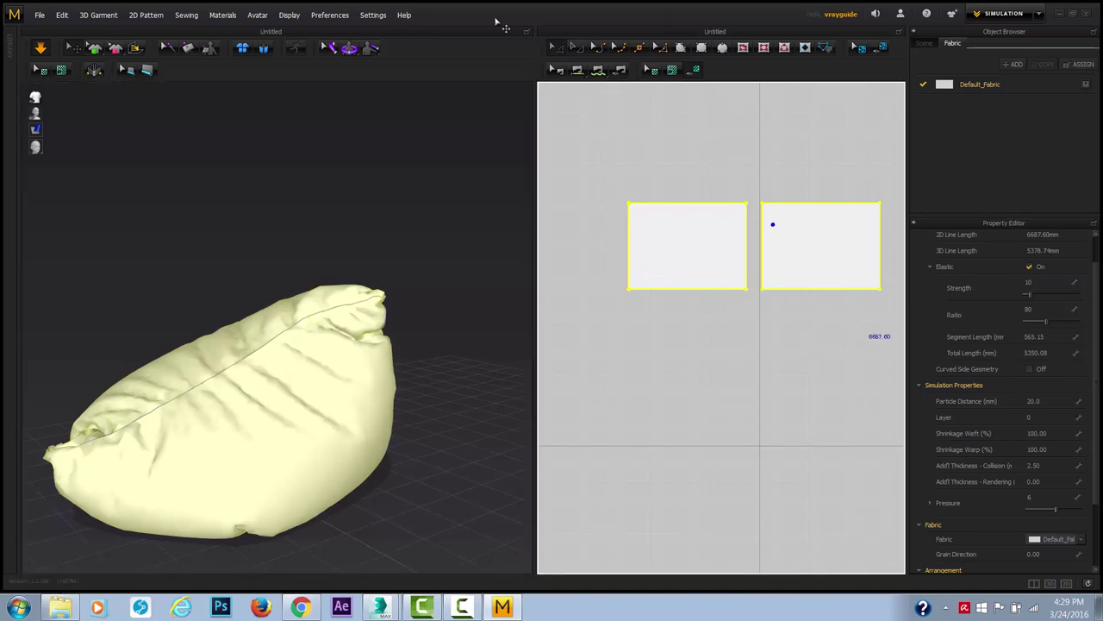
Pull the beanbag's upper end, set the Elastic Strength to 87 and try different Ratio values, including 63.
{"action": "scroll", "coordinate": [1004, 401], "scroll_direction": "down", "scroll_amount": 5}
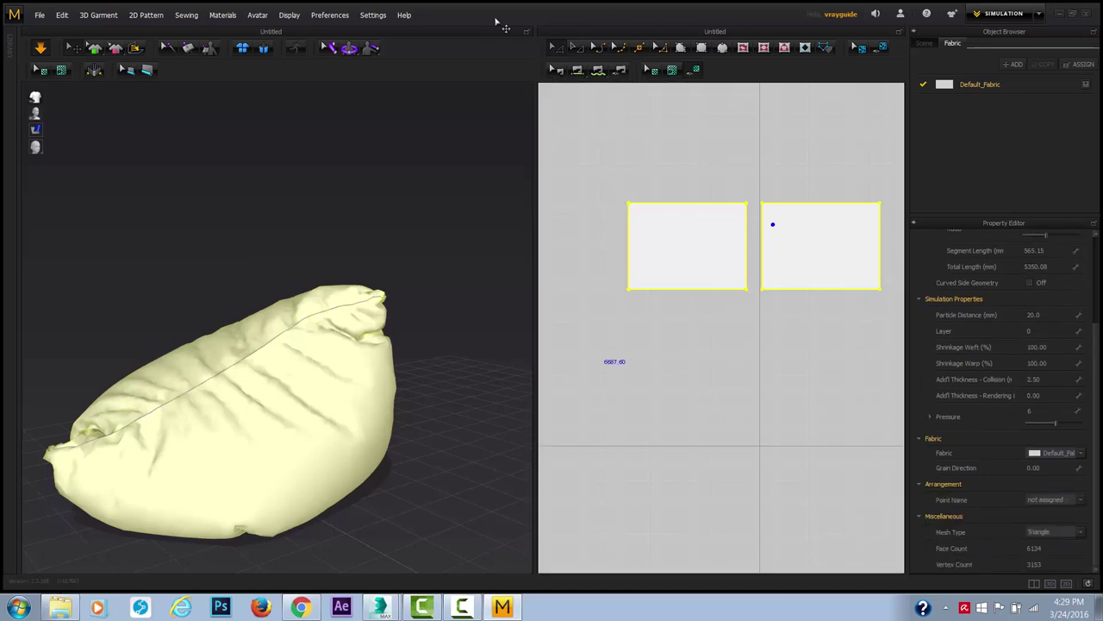
{"action": "mouse_move", "coordinate": [331, 334]}
{"action": "left_mouse_down"}
{"action": "mouse_move", "coordinate": [305, 236]}
{"action": "mouse_move", "coordinate": [273, 247]}
{"action": "mouse_move", "coordinate": [263, 280]}
{"action": "left_mouse_up"}
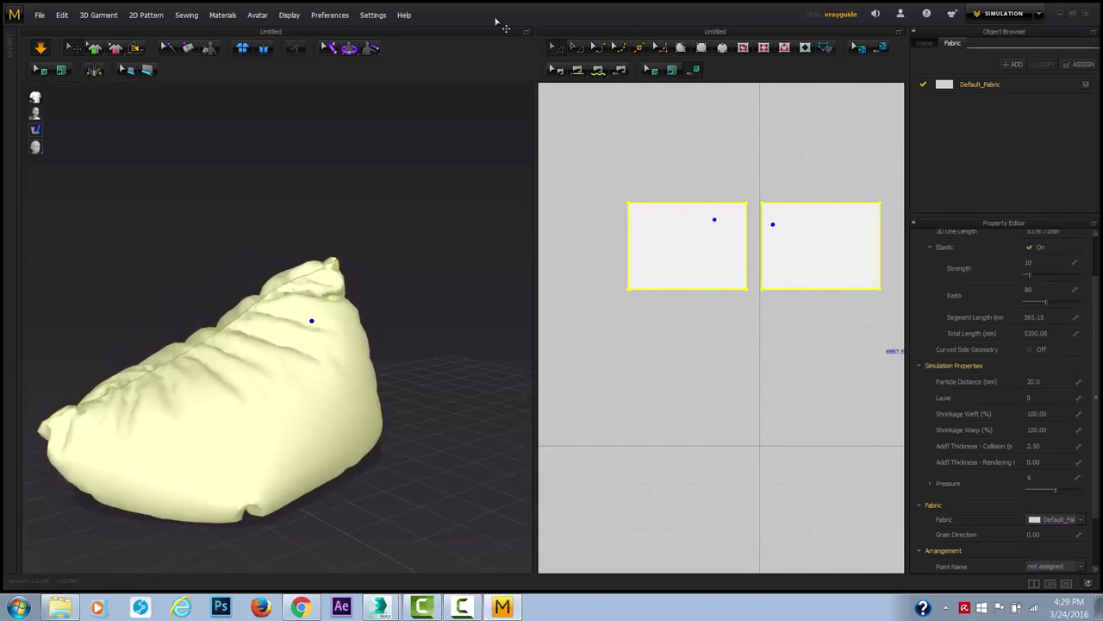
{"action": "left_click_drag", "start_coordinate": [1030, 310], "coordinate": [1047, 309]}
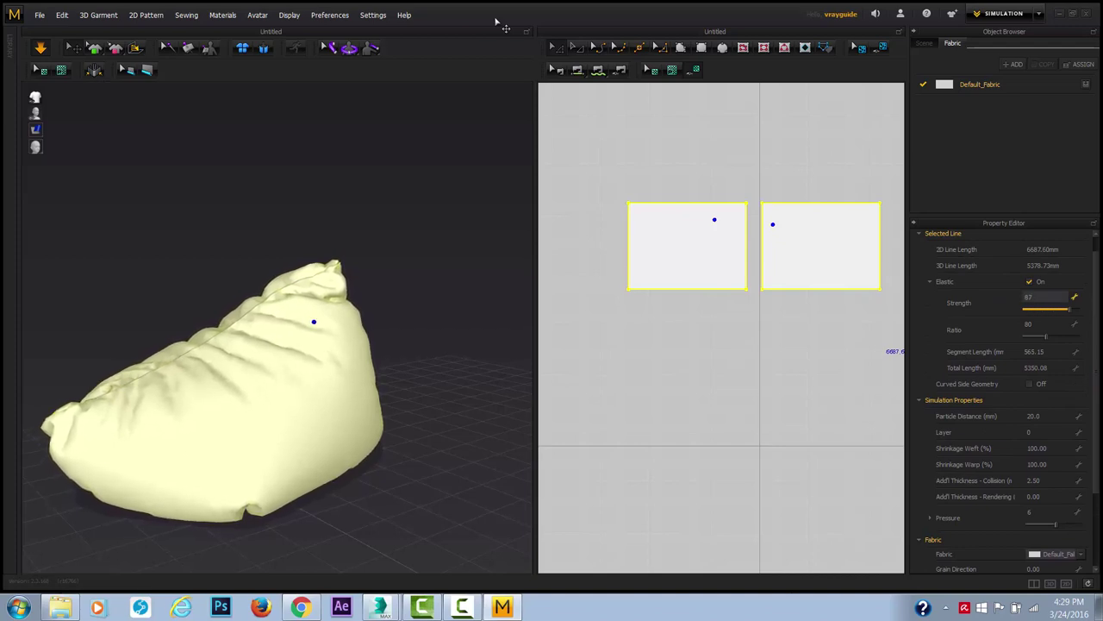
{"action": "left_click_drag", "start_coordinate": [1047, 336], "coordinate": [1061, 336]}
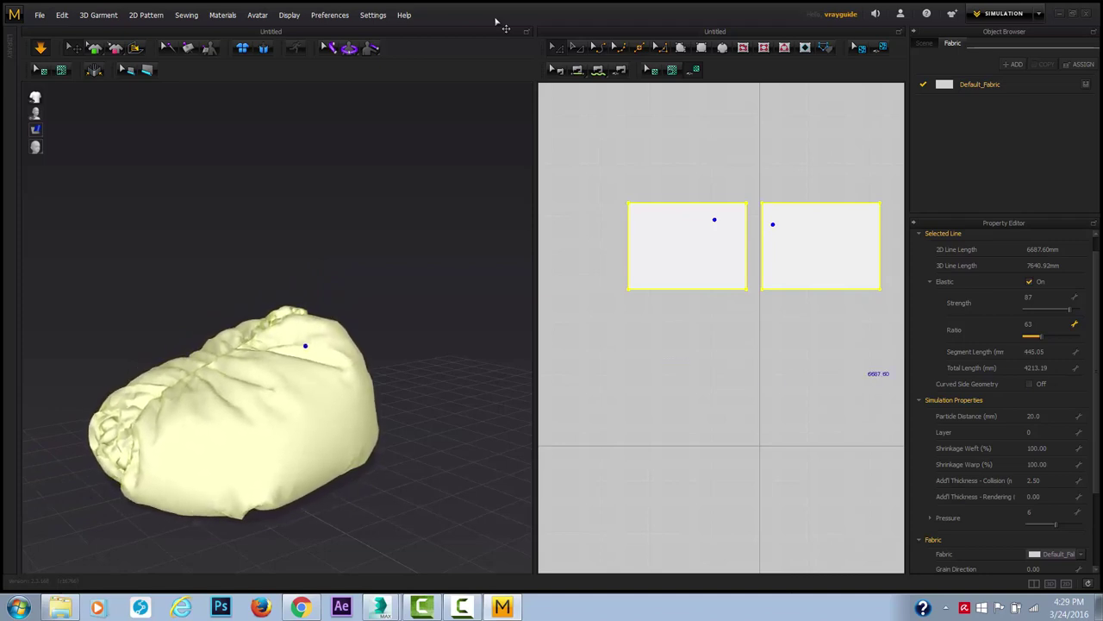
{"action": "left_click_drag", "start_coordinate": [1042, 336], "coordinate": [1052, 336]}
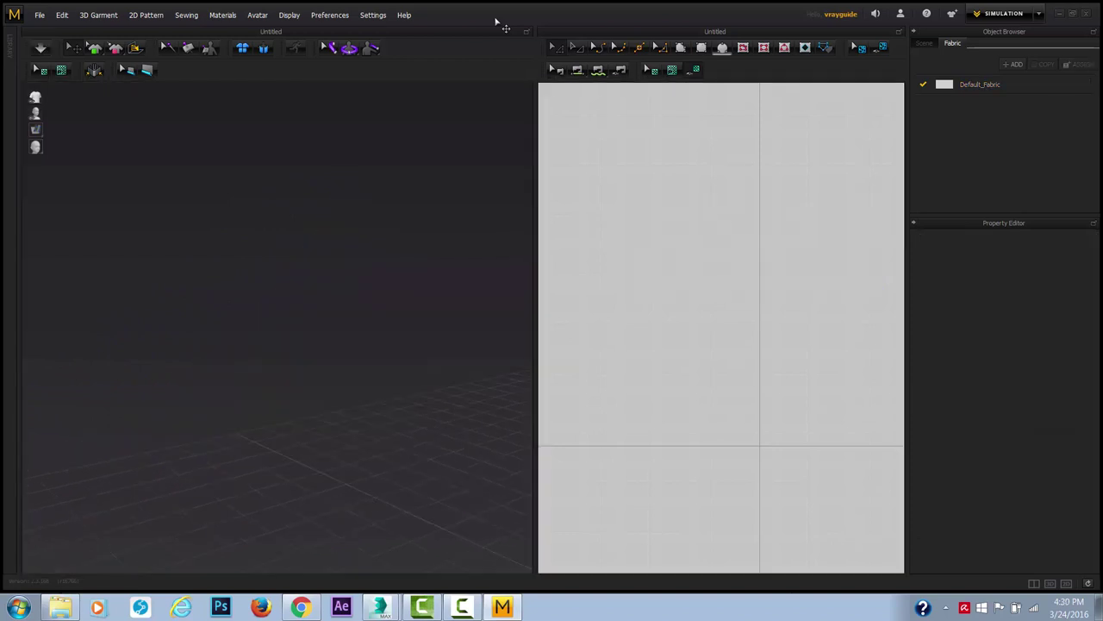
Draw a circular pattern about 3094 mm in circumference and paste a copy of it beside the original.
{"action": "left_click_drag", "start_coordinate": [687, 280], "coordinate": [747, 281]}
{"action": "left_click", "coordinate": [687, 249]}
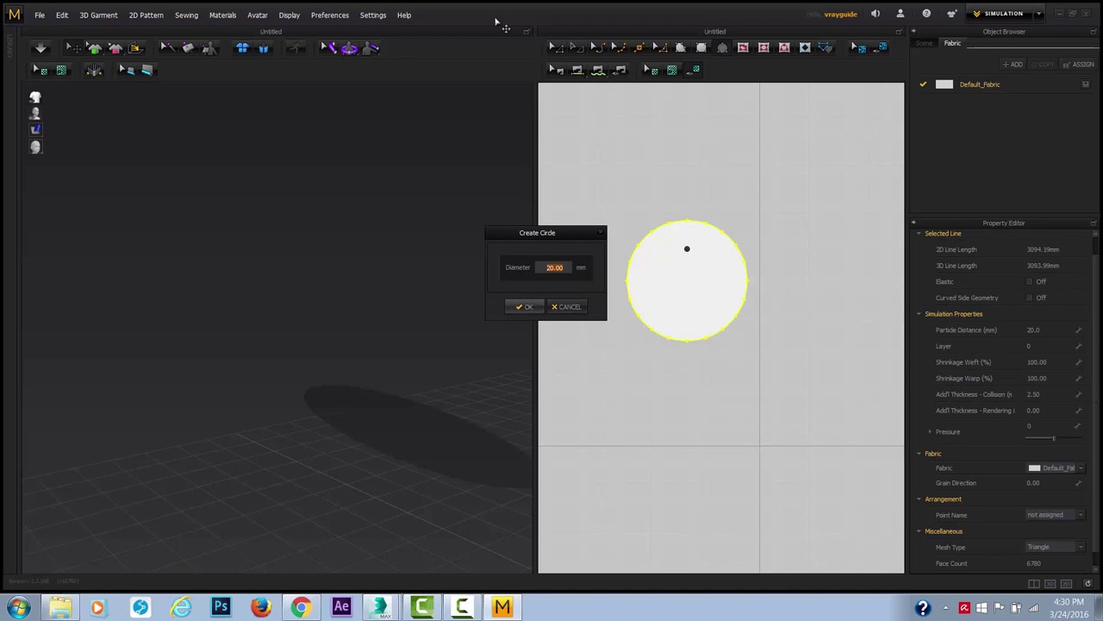
{"action": "left_click", "coordinate": [566, 306]}
{"action": "left_click", "coordinate": [557, 47]}
{"action": "key", "text": "ctrl+c"}
{"action": "key", "text": "ctrl+v"}
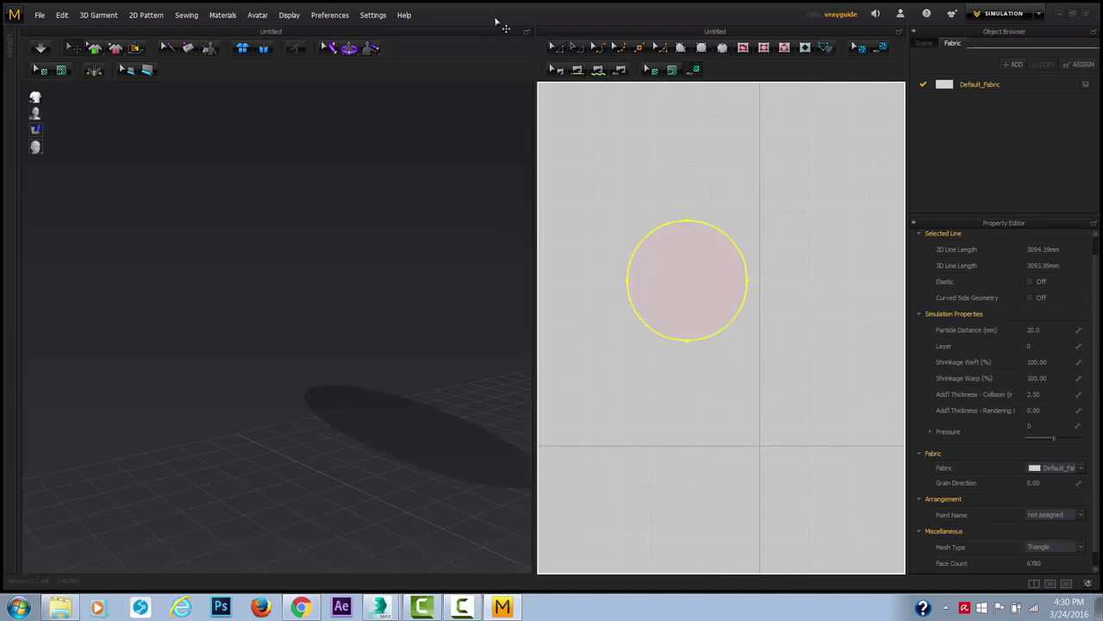
{"action": "left_click", "coordinate": [816, 280]}
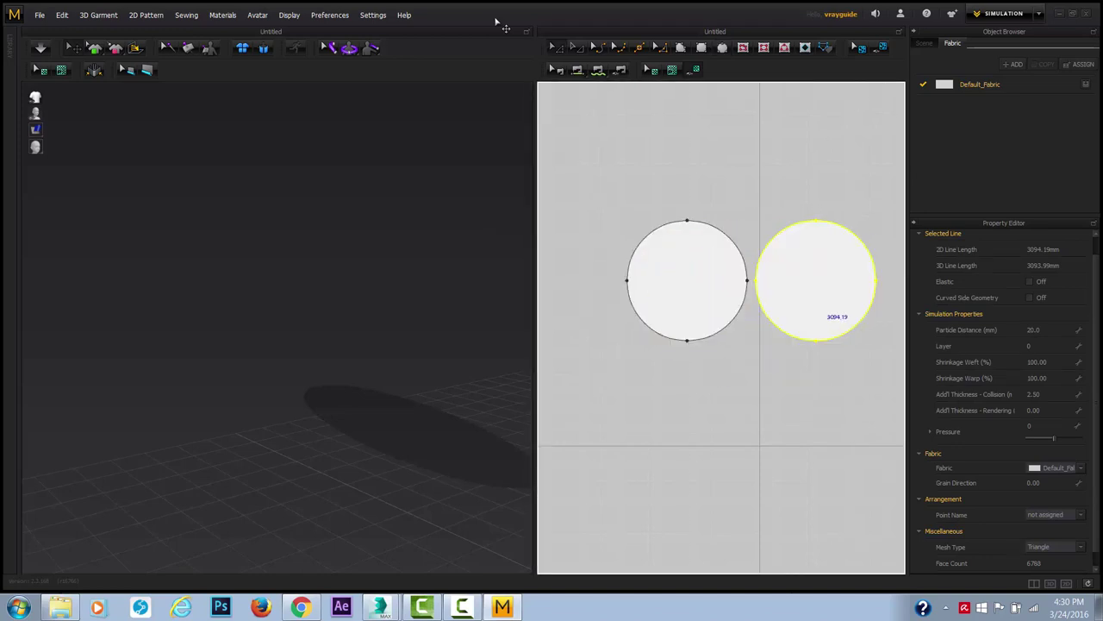
{"action": "middle_click_drag", "start_coordinate": [760, 199], "coordinate": [729, 212]}
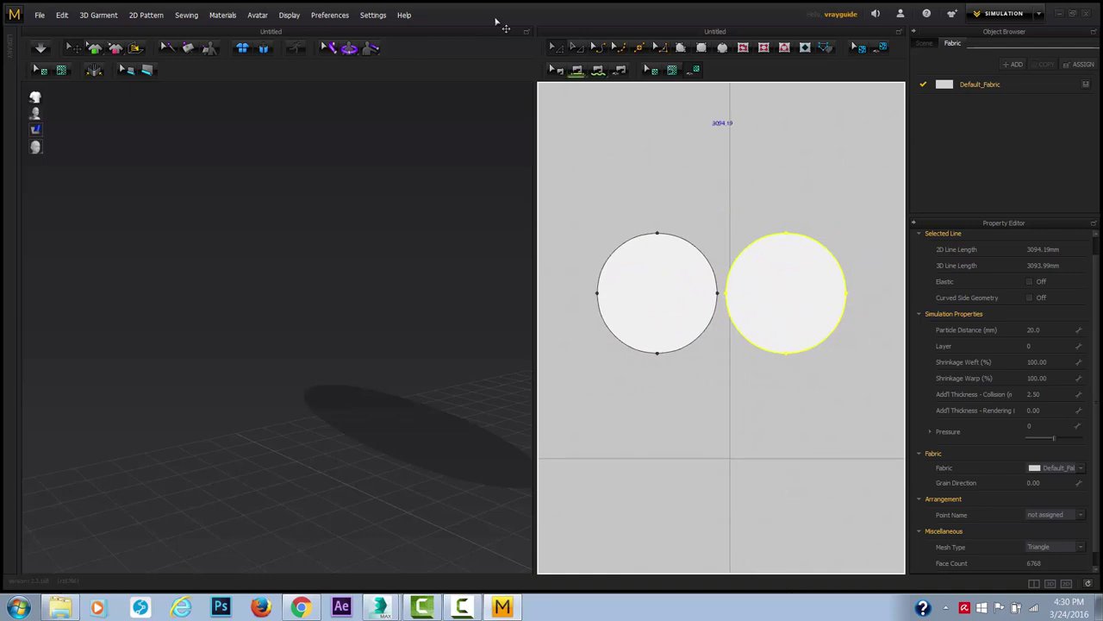
Sew each quarter arc of the first circle to its mirrored quarter arc on the second circle.
{"action": "left_click", "coordinate": [578, 70]}
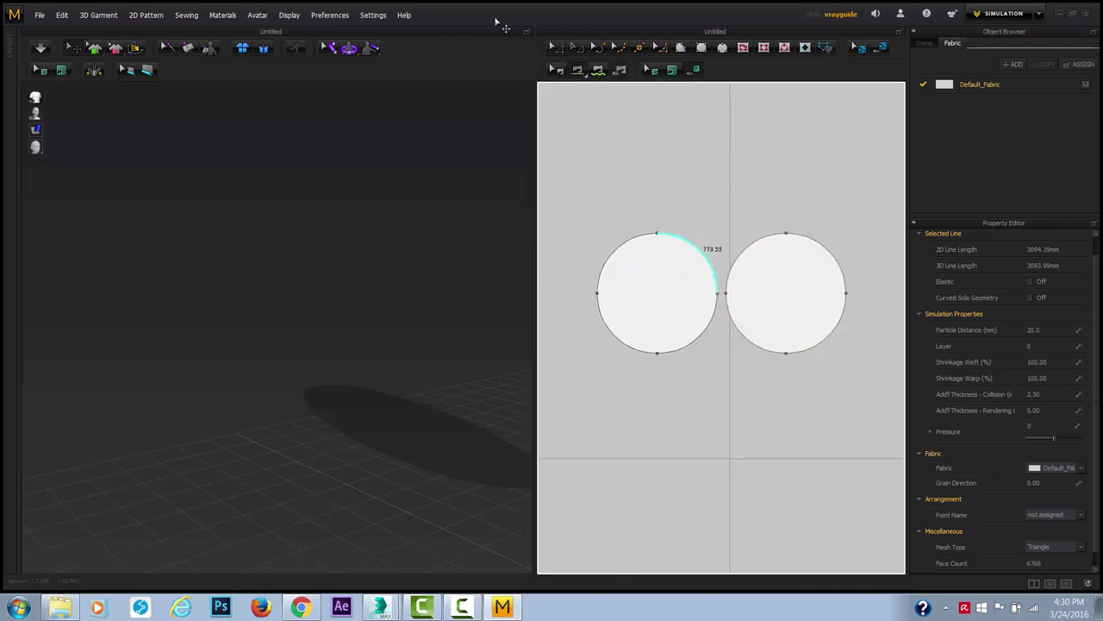
{"action": "left_click", "coordinate": [709, 257]}
{"action": "left_click", "coordinate": [745, 249]}
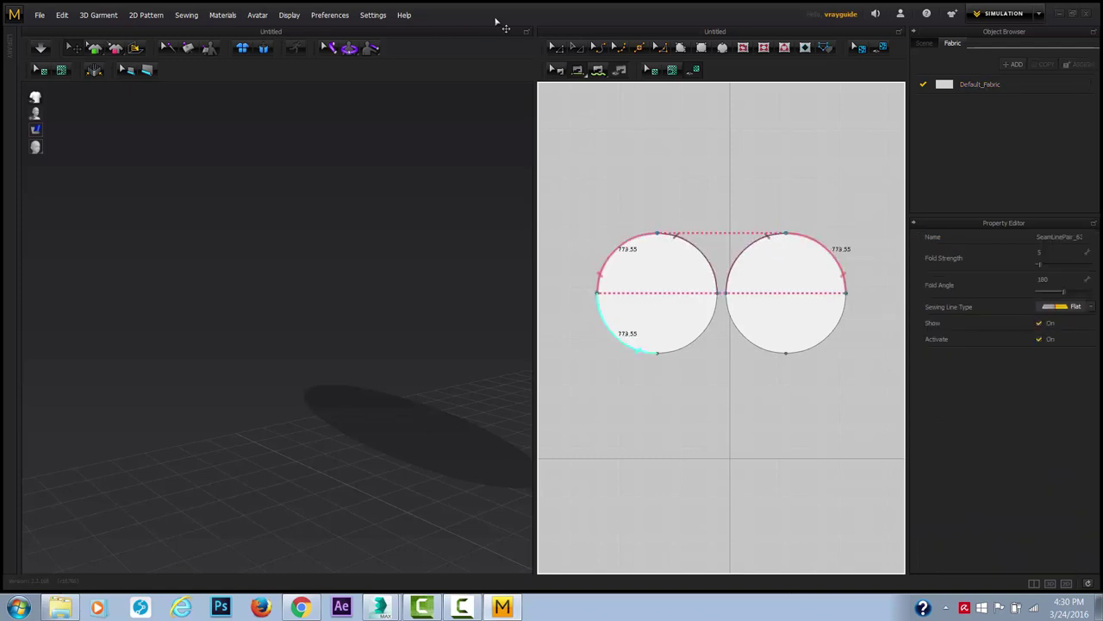
{"action": "left_click", "coordinate": [602, 316]}
{"action": "left_click", "coordinate": [842, 315]}
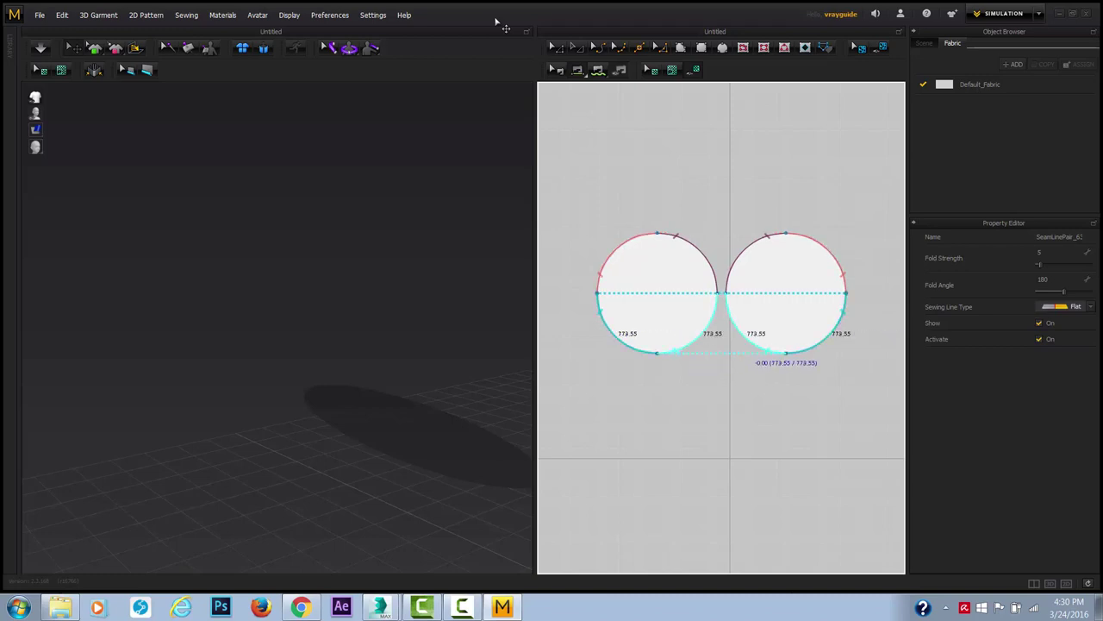
{"action": "left_click", "coordinate": [763, 349]}
Position one circle parallel to and facing the other in 3D, and flip it horizontally to untwist the seams.
{"action": "scroll", "coordinate": [277, 328], "scroll_direction": "down", "scroll_amount": 1}
{"action": "scroll", "coordinate": [277, 327], "scroll_direction": "up", "scroll_amount": 2}
{"action": "scroll", "coordinate": [276, 328], "scroll_direction": "down", "scroll_amount": 3}
{"action": "scroll", "coordinate": [496, 22], "scroll_direction": "down", "scroll_amount": 8}
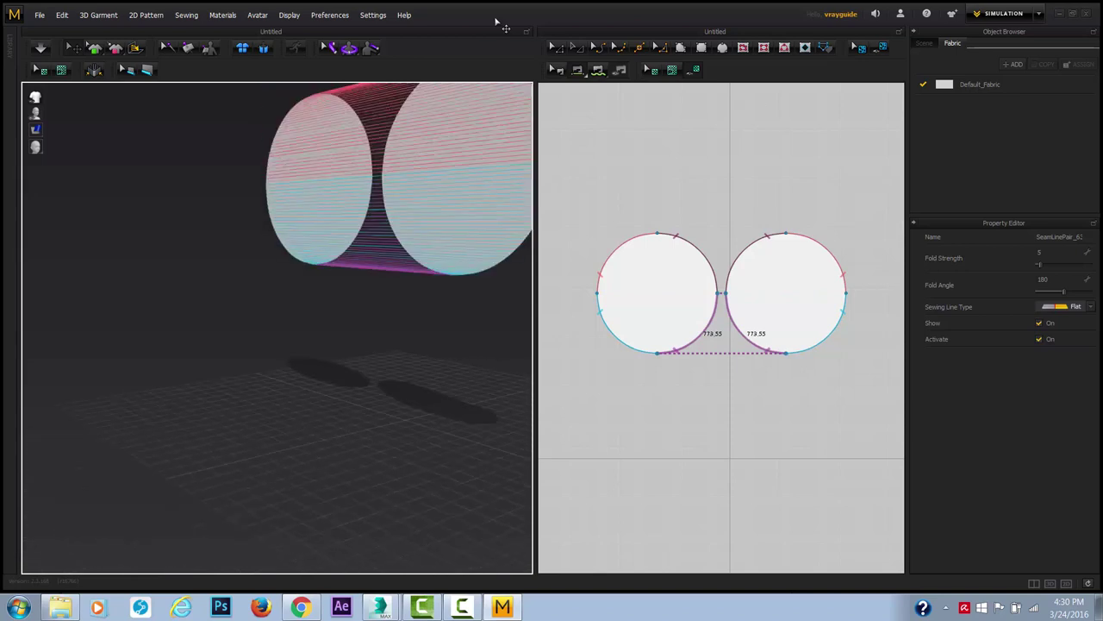
{"action": "left_click", "coordinate": [304, 199]}
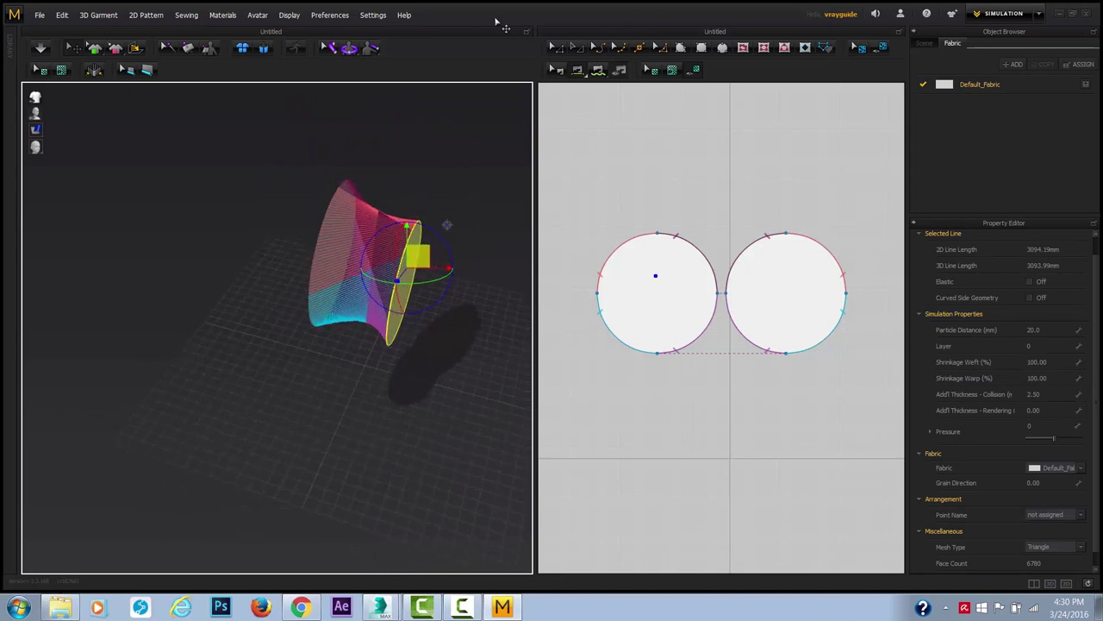
{"action": "right_click", "coordinate": [414, 247]}
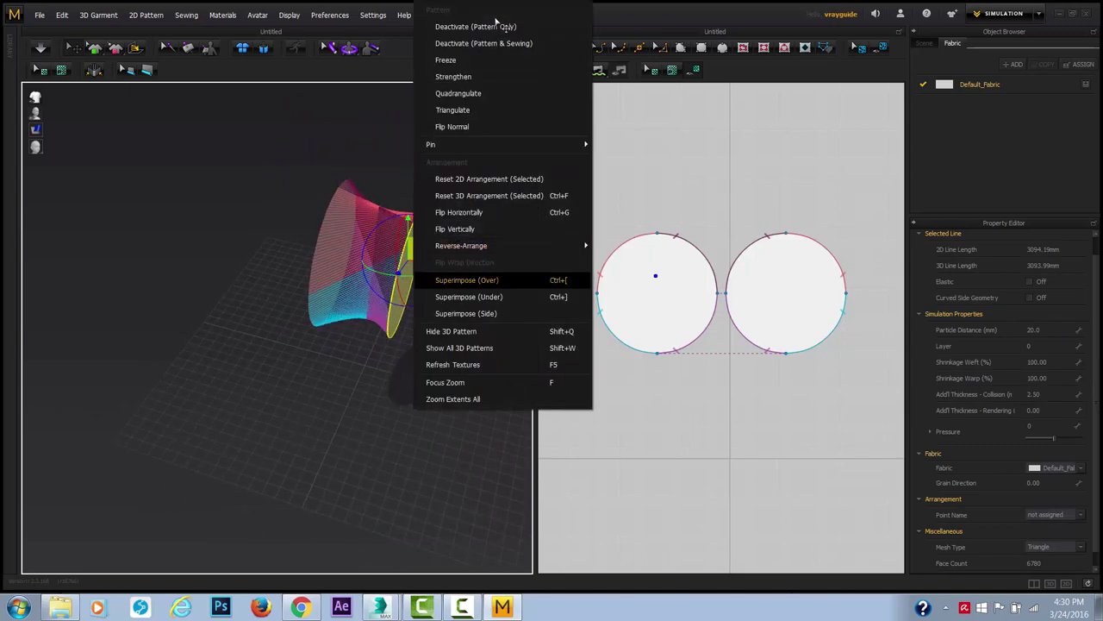
{"action": "left_click", "coordinate": [456, 212]}
{"action": "middle_click_drag", "start_coordinate": [448, 218], "coordinate": [511, 181]}
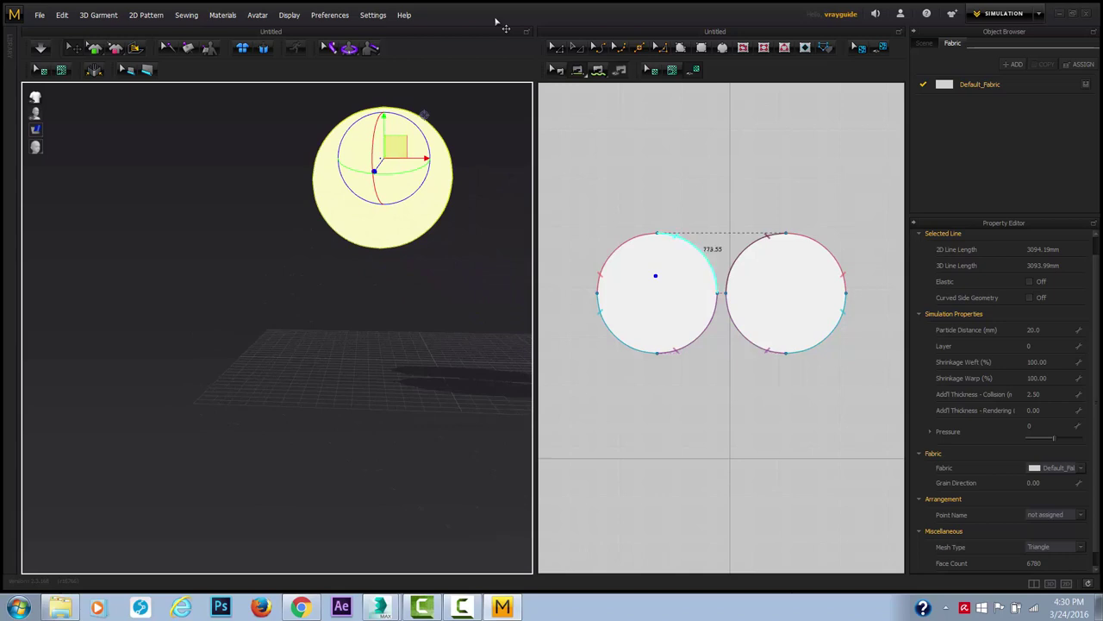
Rotate both circles together so they lie horizontally one above the other, and simulate the sewn pieces.
{"action": "left_click", "coordinate": [557, 48]}
{"action": "left_click_drag", "start_coordinate": [561, 162], "coordinate": [883, 394]}
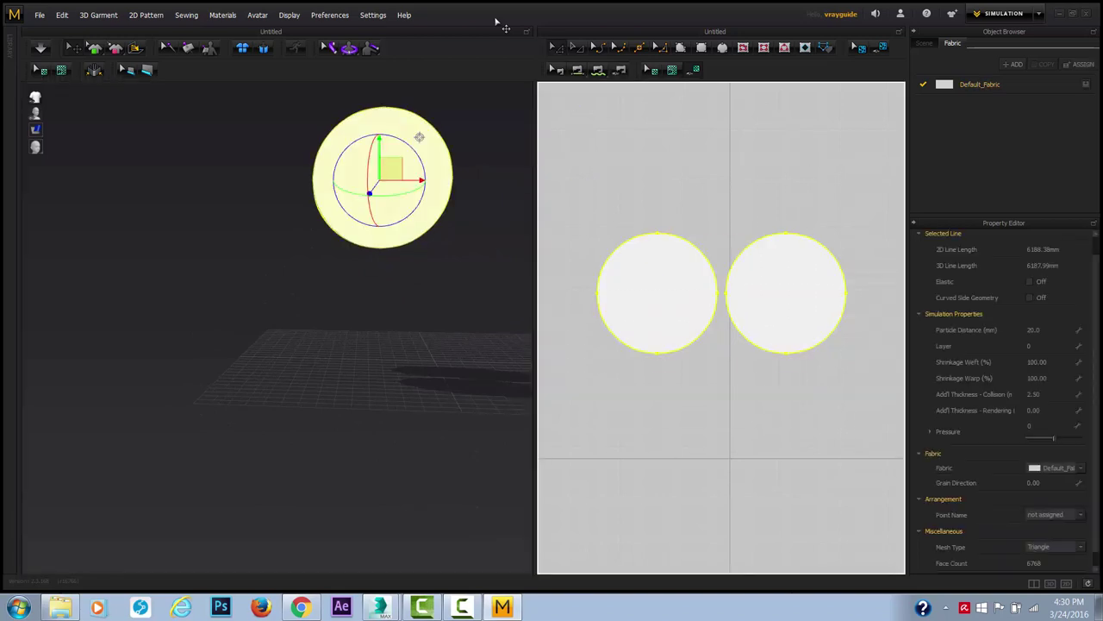
{"action": "left_click_drag", "start_coordinate": [369, 159], "coordinate": [370, 212]}
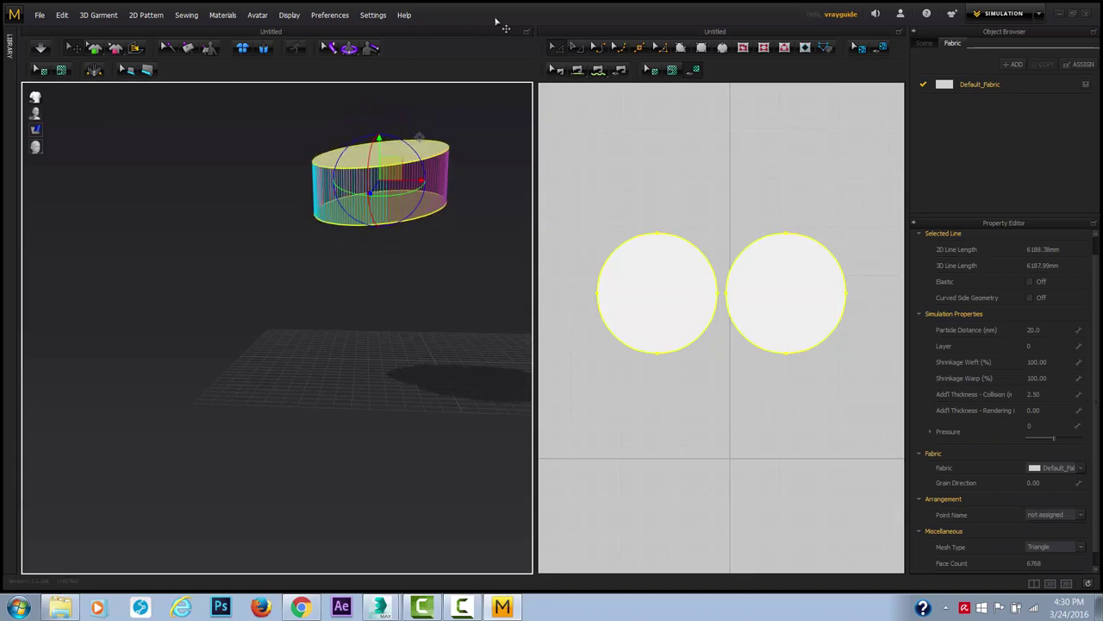
{"action": "key", "text": "space"}
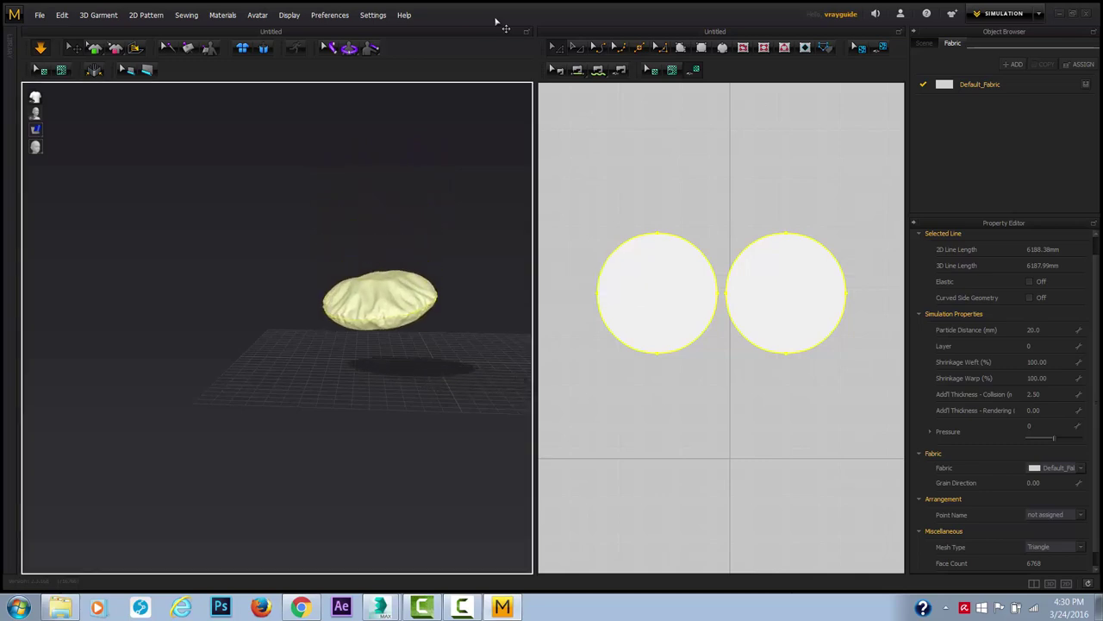
Set the Pressure of both circles to 10 and tug the inflated cushion's upper surface during simulation.
{"action": "scroll", "coordinate": [276, 327], "scroll_direction": "up", "scroll_amount": 10}
{"action": "middle_click_drag", "start_coordinate": [362, 362], "coordinate": [193, 324]}
{"action": "scroll", "coordinate": [277, 327], "scroll_direction": "down", "scroll_amount": 1}
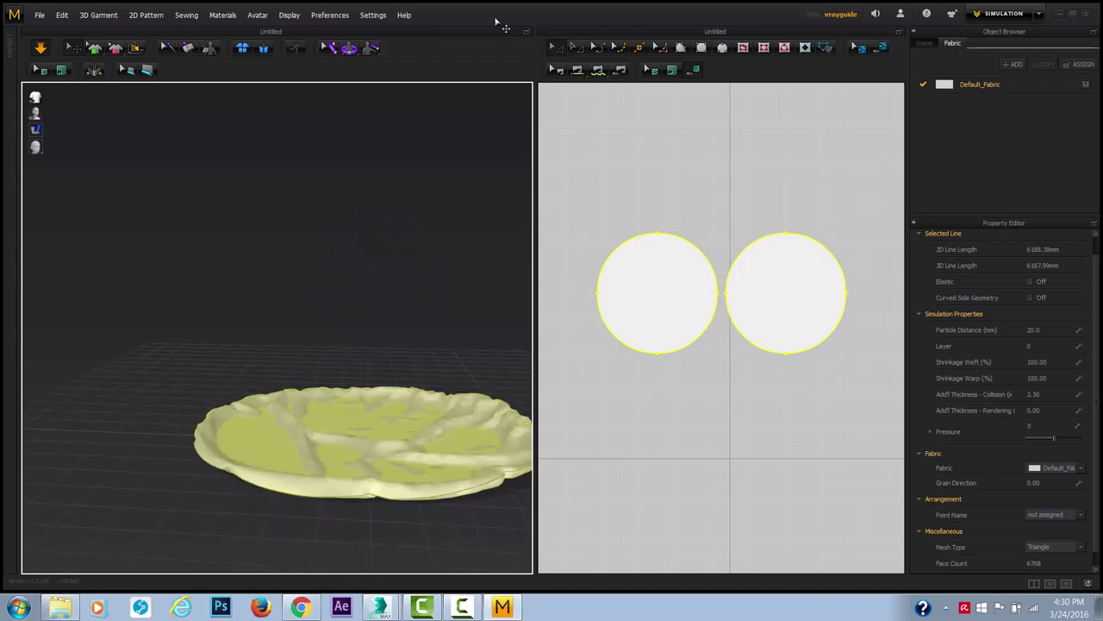
{"action": "left_click", "coordinate": [1046, 426]}
{"action": "type", "text": "10"}
{"action": "key", "text": "Return"}
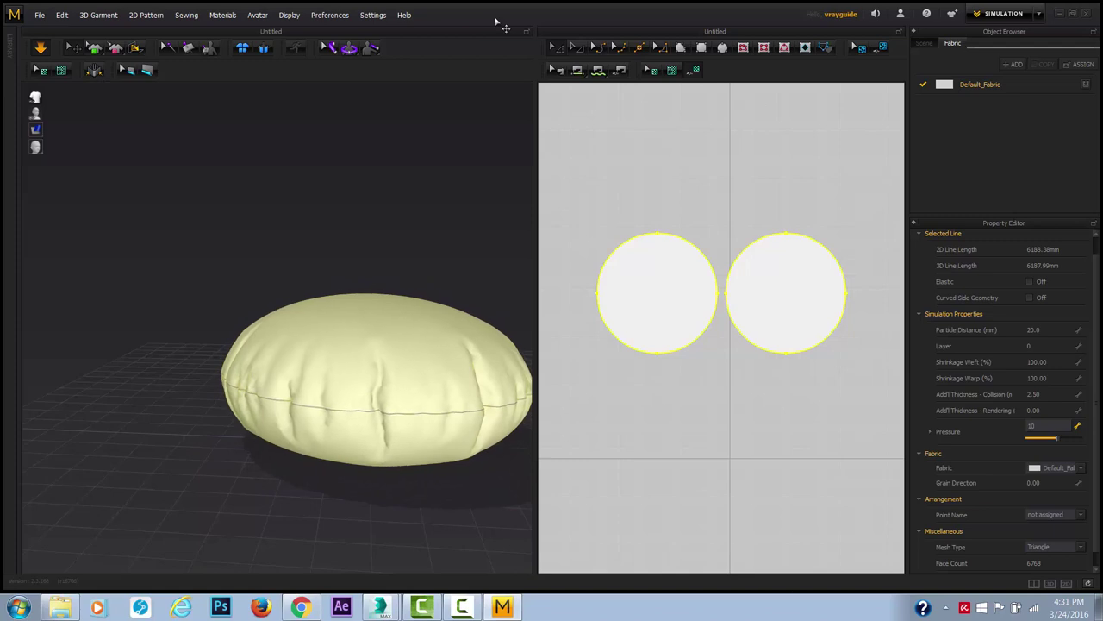
{"action": "mouse_move", "coordinate": [328, 259]}
{"action": "right_mouse_down"}
{"action": "mouse_move", "coordinate": [332, 362]}
{"action": "mouse_move", "coordinate": [379, 409]}
{"action": "mouse_move", "coordinate": [336, 413]}
{"action": "right_mouse_up"}
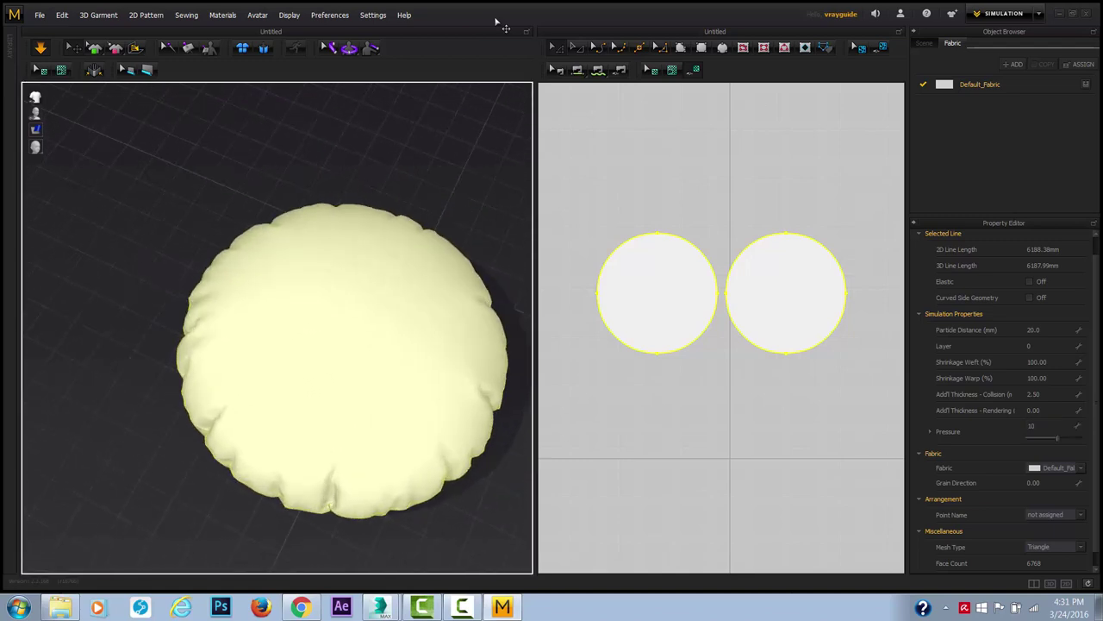
{"action": "mouse_move", "coordinate": [297, 372]}
{"action": "left_mouse_down"}
{"action": "mouse_move", "coordinate": [312, 282]}
{"action": "mouse_move", "coordinate": [297, 380]}
{"action": "left_mouse_up"}
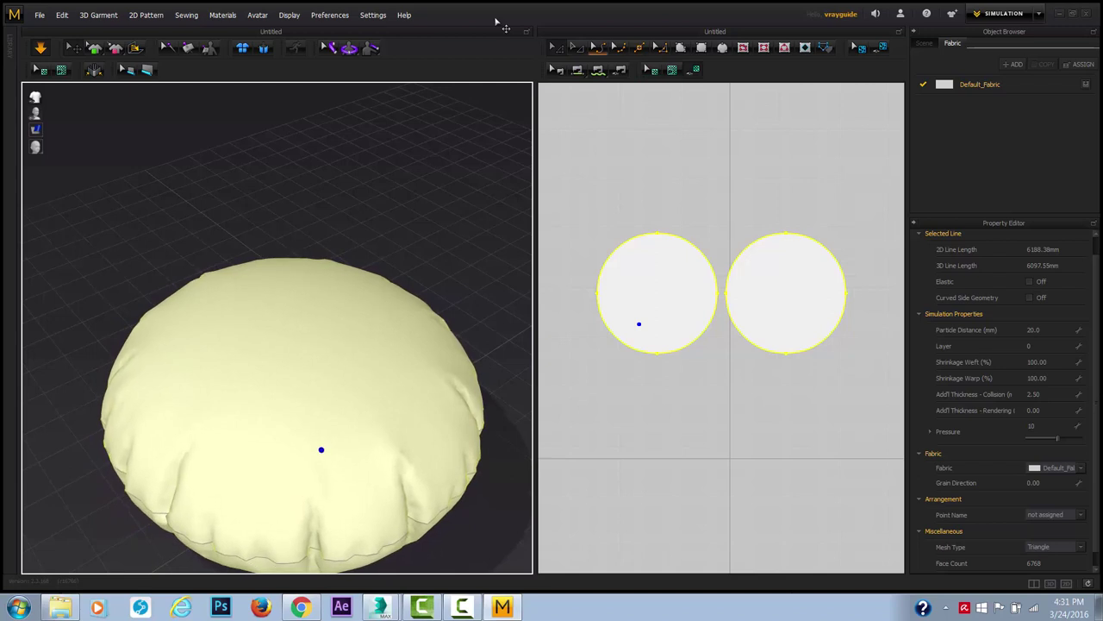
Draw two roughly parallel diagonal internal lines, about 902 mm and 878 mm long, across the first circle.
{"action": "key", "text": "Escape"}
{"action": "left_click", "coordinate": [689, 240]}
{"action": "left_click", "coordinate": [608, 313]}
{"action": "left_click", "coordinate": [646, 352]}
{"action": "left_click", "coordinate": [722, 278]}
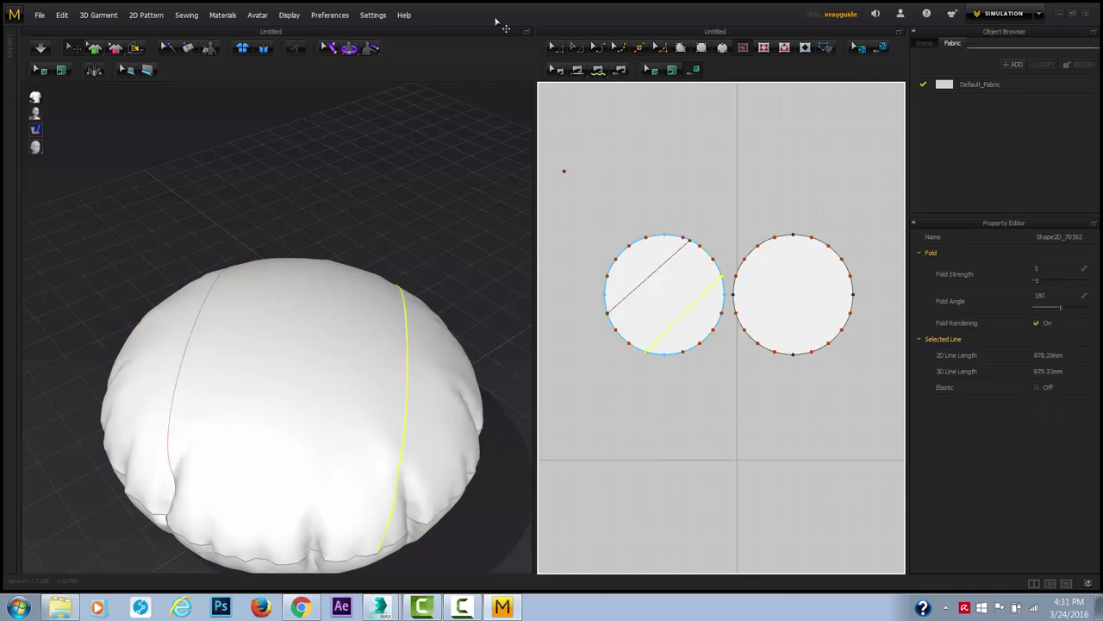
Set Fold Strength to 100 and Fold Angle to 360 for both internal lines and simulate the cushion.
{"action": "key", "text": "a"}
{"action": "left_click", "coordinate": [649, 277], "text": "shift"}
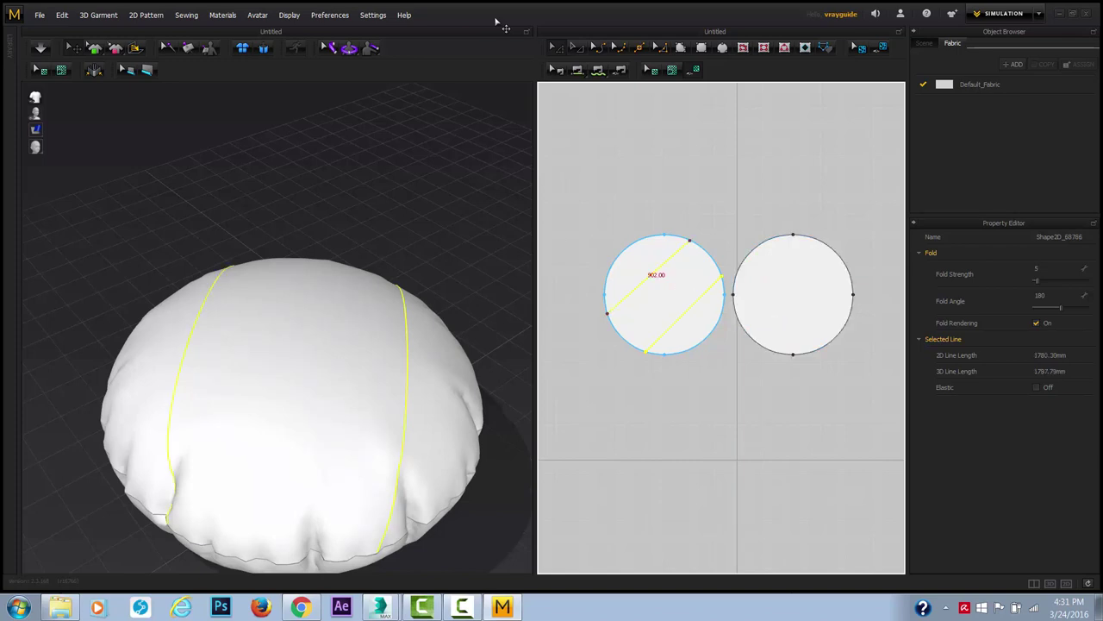
{"action": "mouse_move", "coordinate": [1038, 281]}
{"action": "left_mouse_down"}
{"action": "mouse_move", "coordinate": [1070, 281]}
{"action": "mouse_move", "coordinate": [1064, 308]}
{"action": "left_mouse_up"}
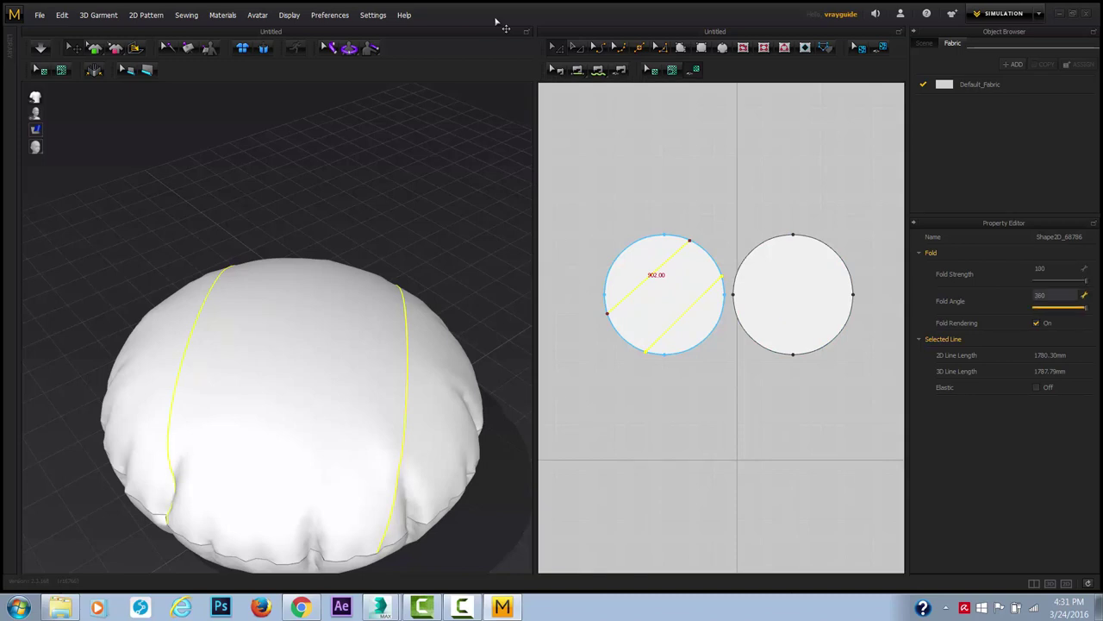
{"action": "key", "text": "space"}
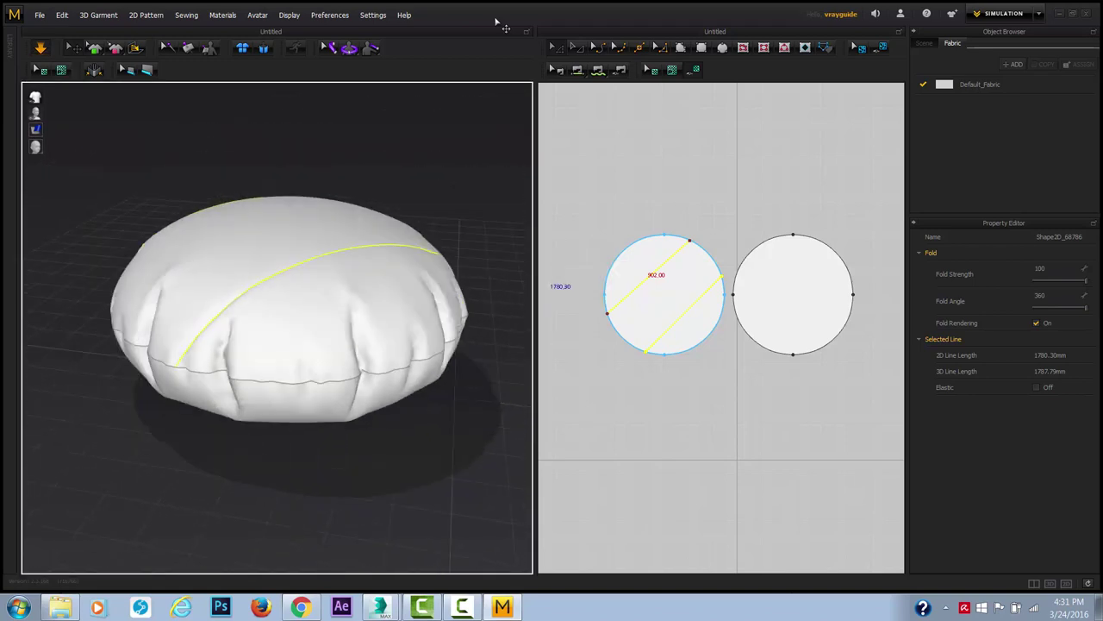
Turn on Elastic for the lower diagonal internal line so the simulated cushion gathers along it.
{"action": "key", "text": "Escape"}
{"action": "key", "text": "space"}
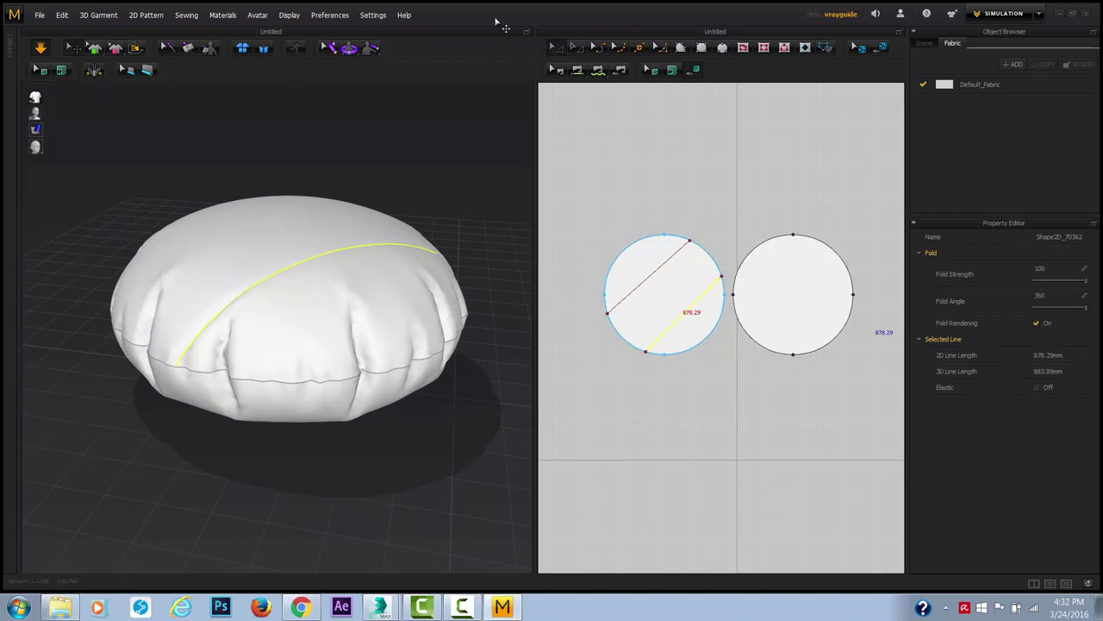
{"action": "key", "text": "ctrl+z"}
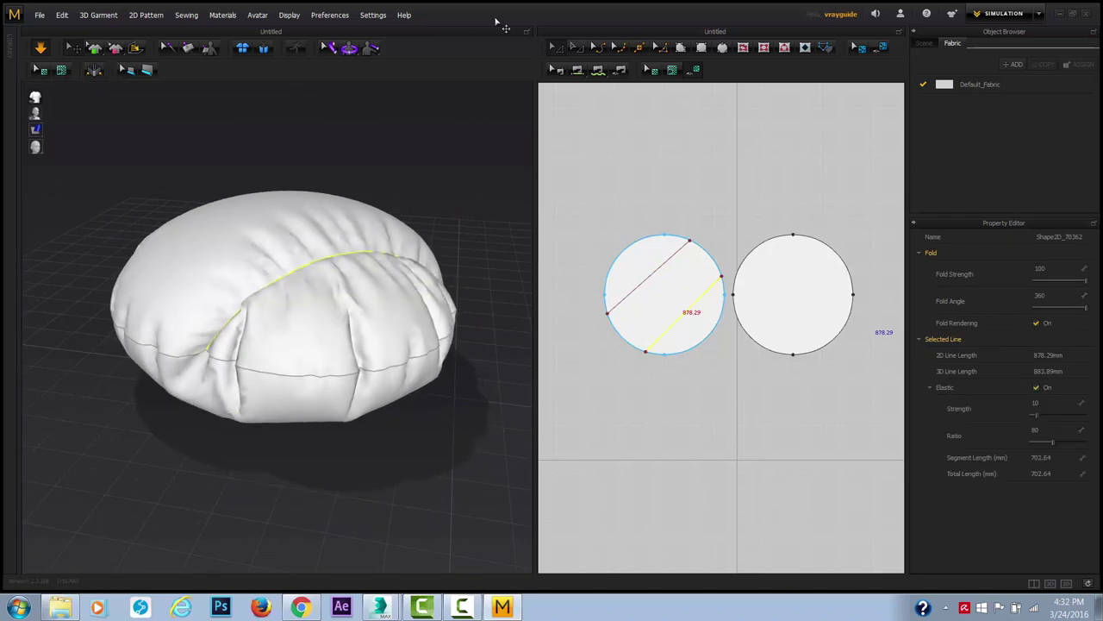
{"action": "key", "text": "space"}
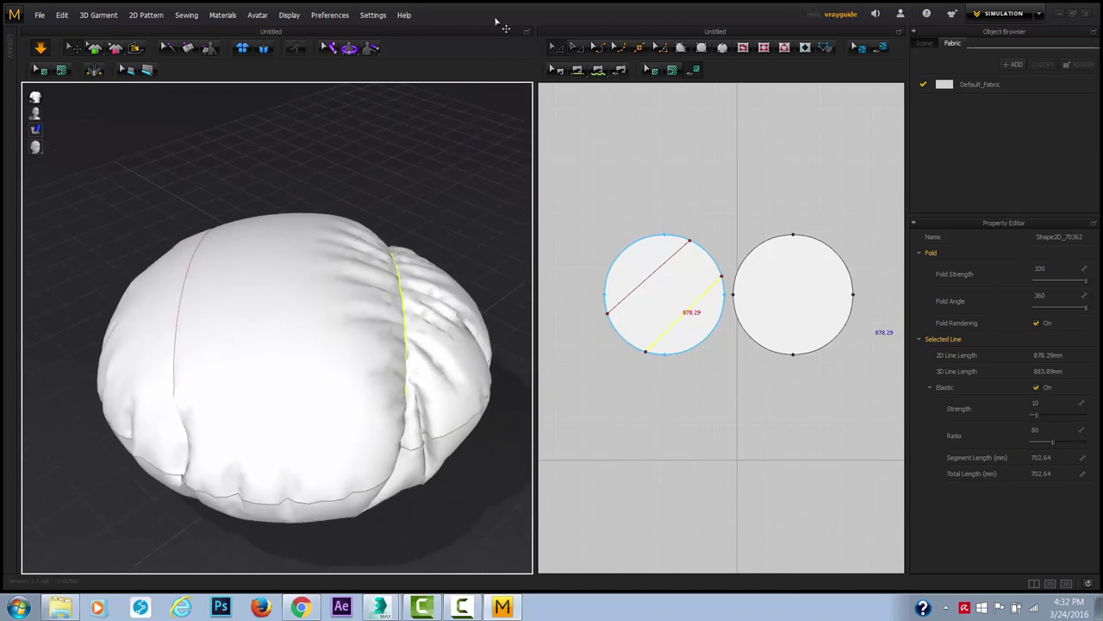
Turn on Elastic for the upper diagonal internal line and view the gathered cushion from another angle.
{"action": "left_click", "coordinate": [178, 321]}
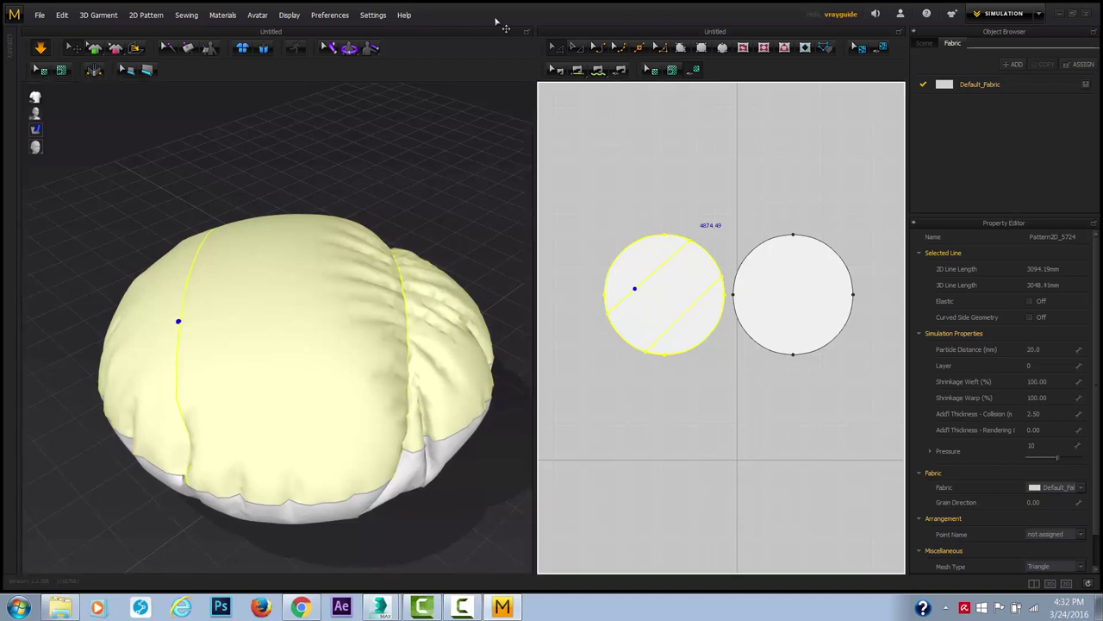
{"action": "left_click", "coordinate": [709, 225]}
{"action": "left_click", "coordinate": [646, 278]}
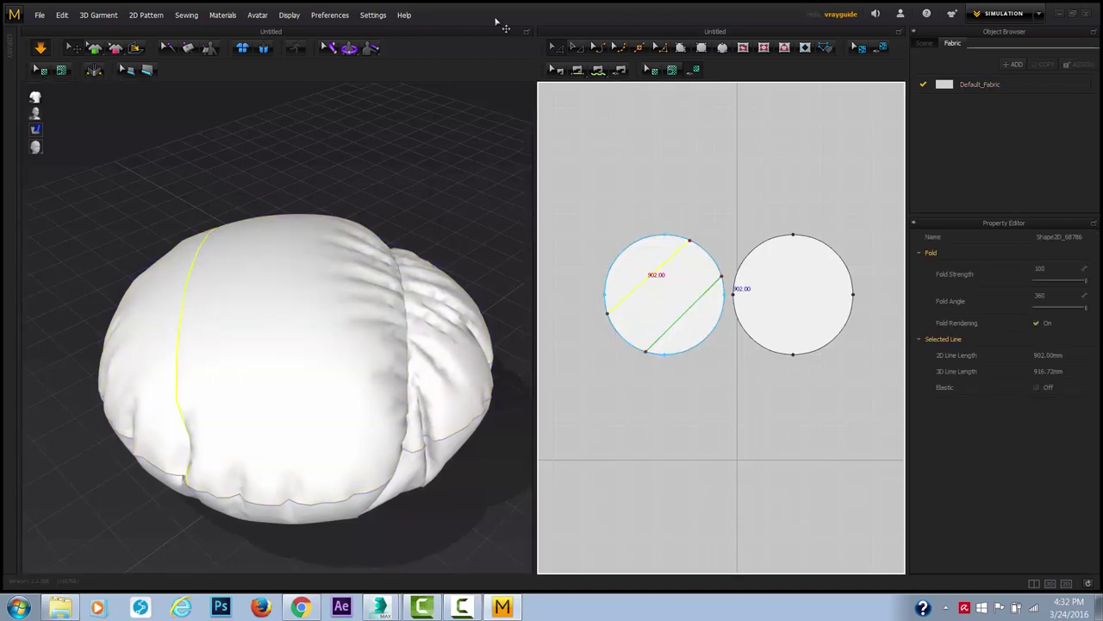
{"action": "left_click", "coordinate": [1036, 387]}
{"action": "right_click_drag", "start_coordinate": [396, 362], "coordinate": [353, 406]}
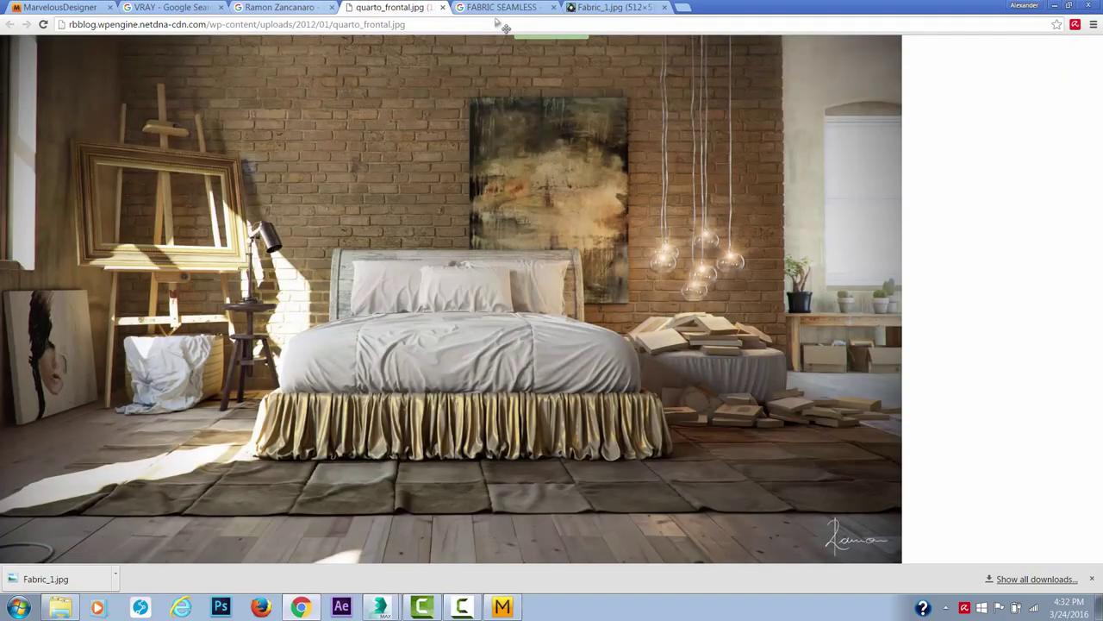
Review the bedroom reference renders and the Marvelous Designer license pricing in Chrome, and return to Marvelous Designer.
{"action": "key", "text": "ctrl+shift+Tab"}
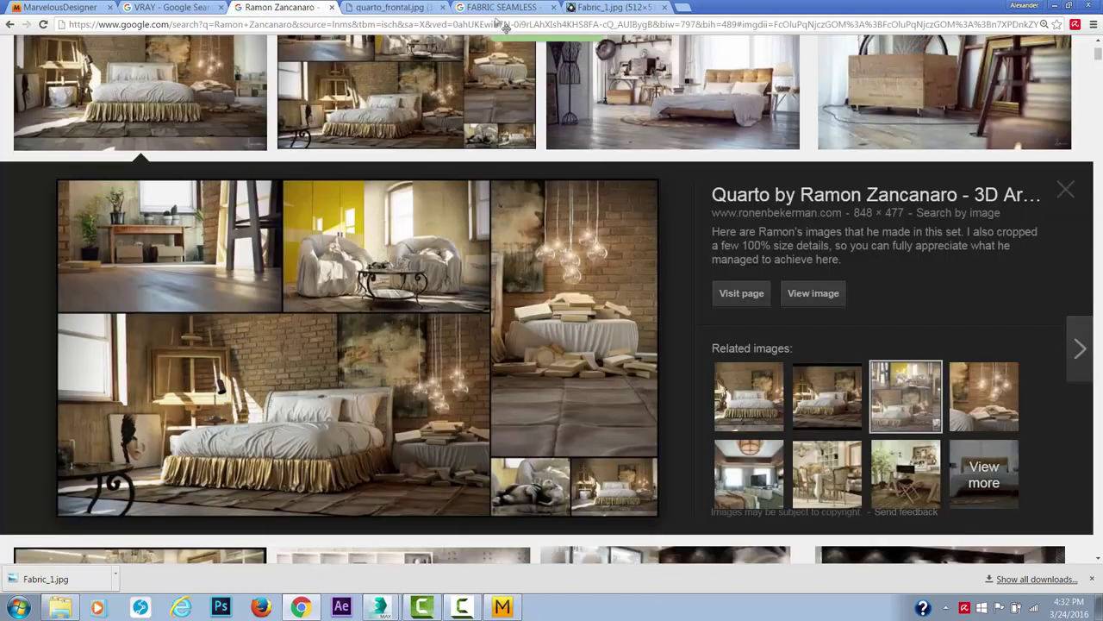
{"action": "key", "text": "ctrl+Tab"}
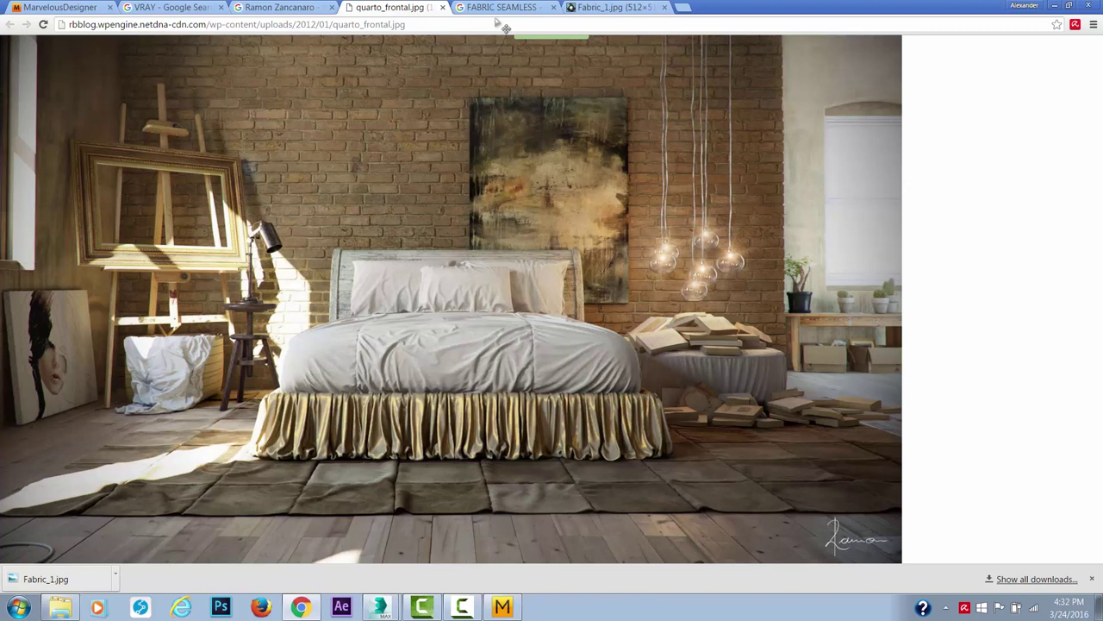
{"action": "key", "text": "ctrl+1"}
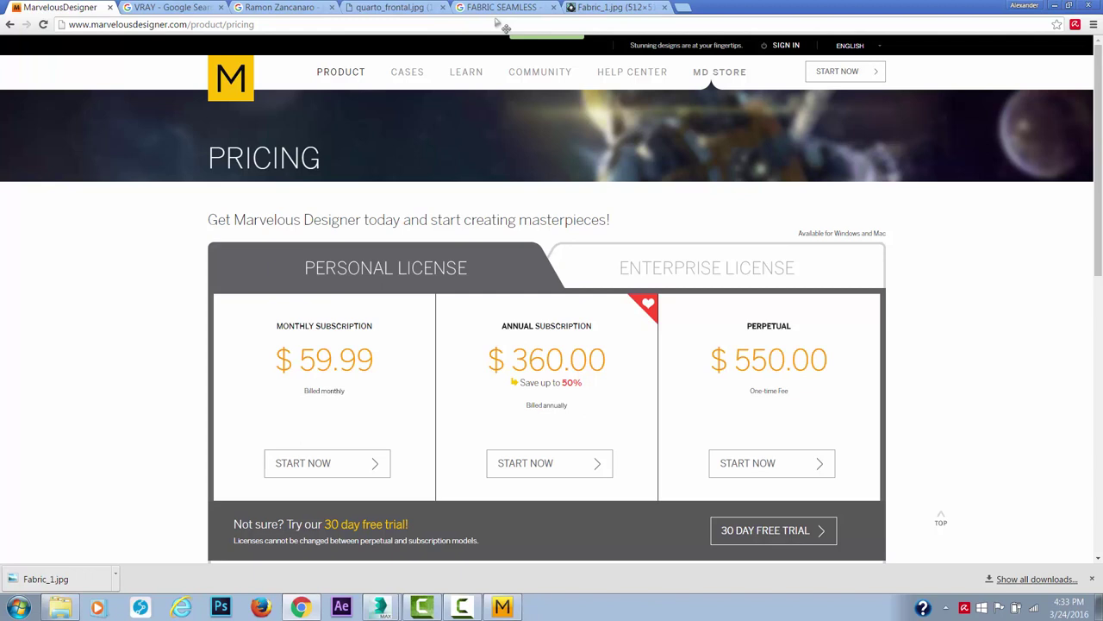
{"action": "key", "text": "alt+Tab"}
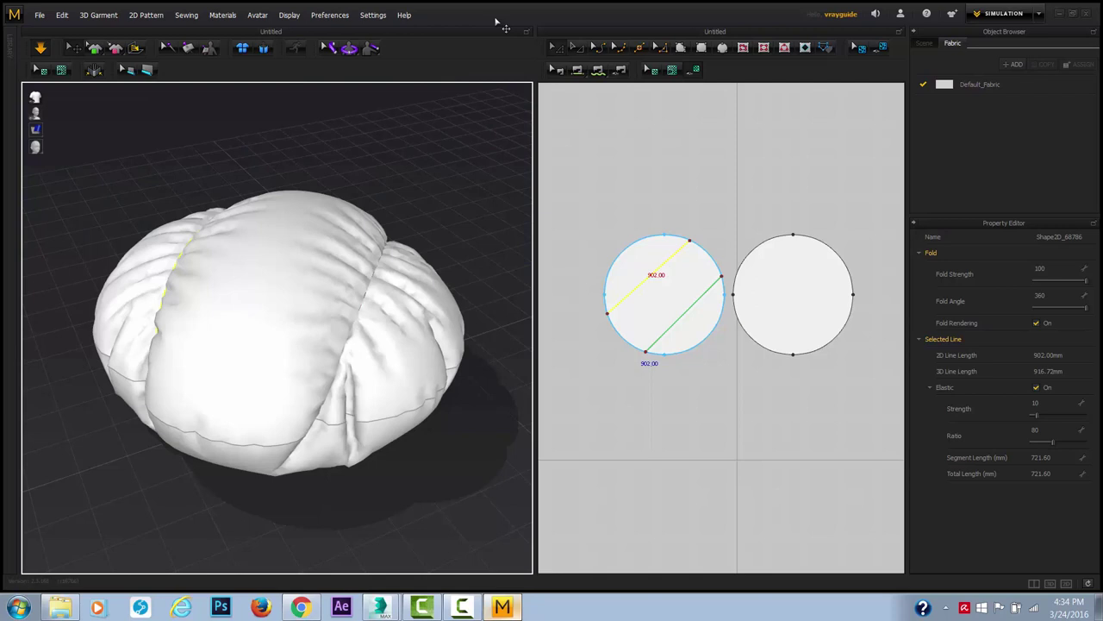